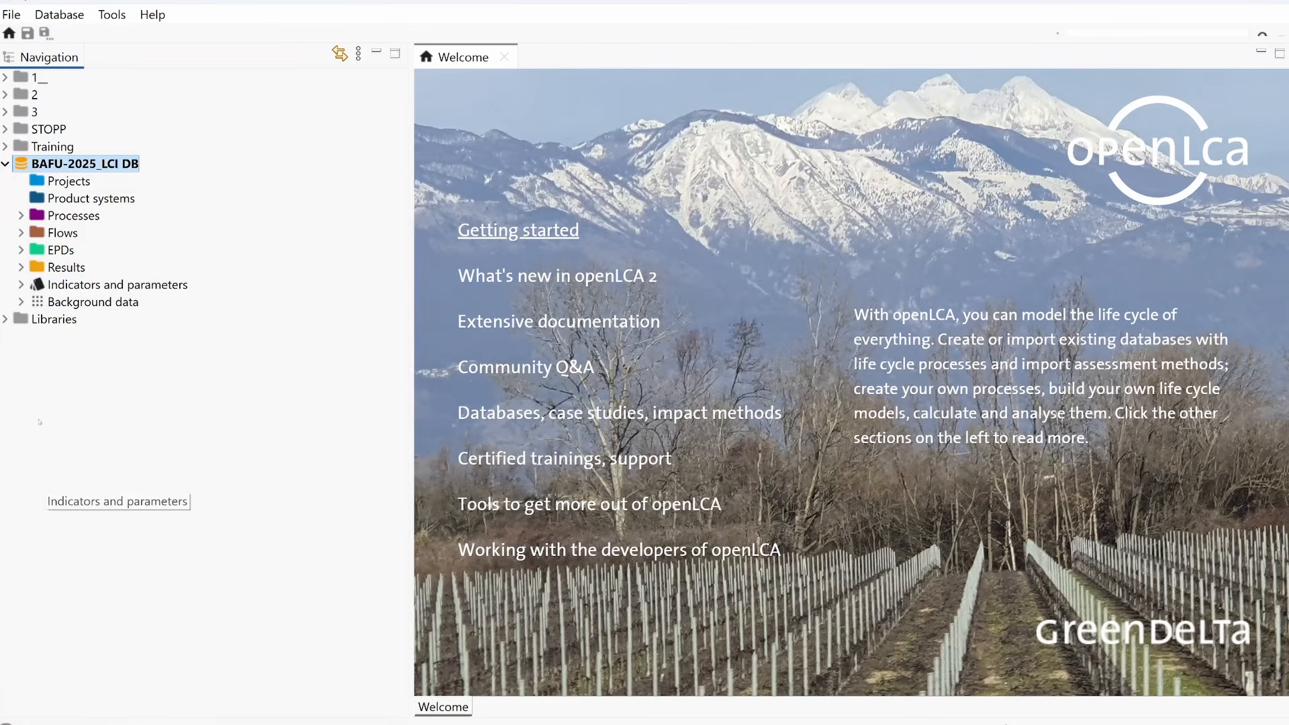
Step: Add a new category named Broom Case Study under Flows
{"action": "left_click", "coordinate": [23, 233]}
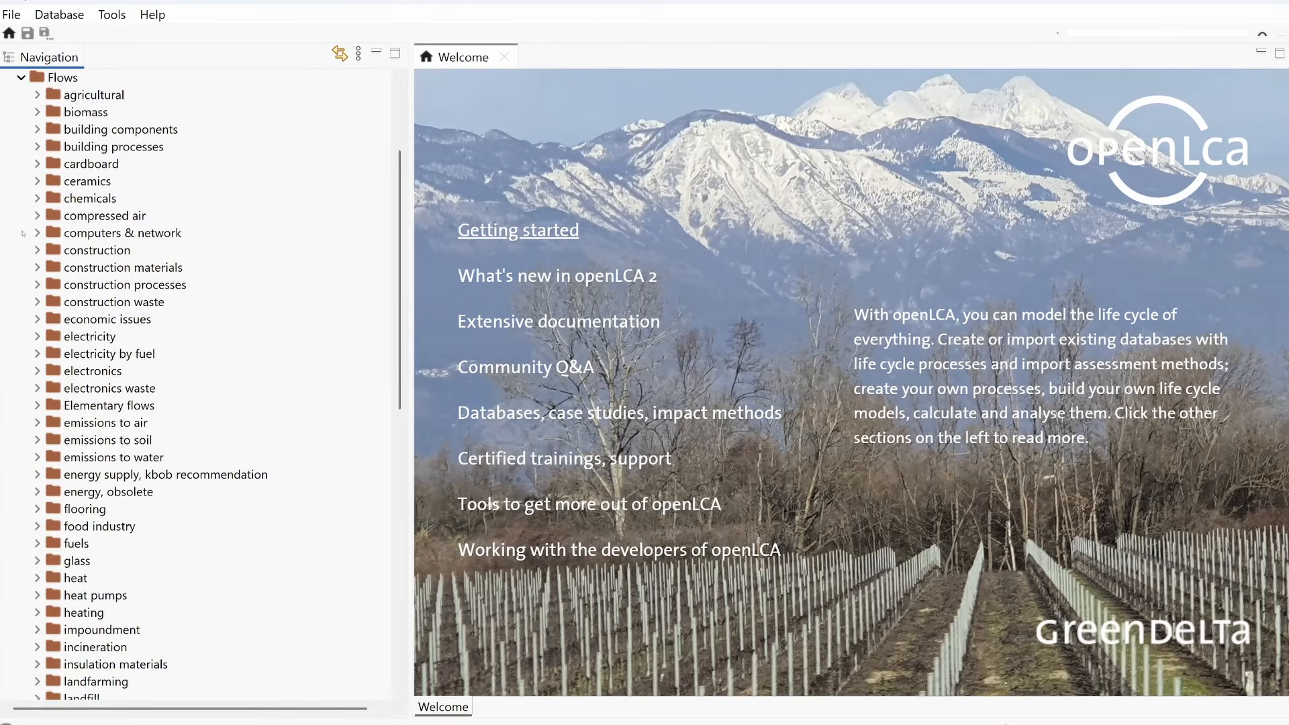
{"action": "right_click", "coordinate": [58, 83]}
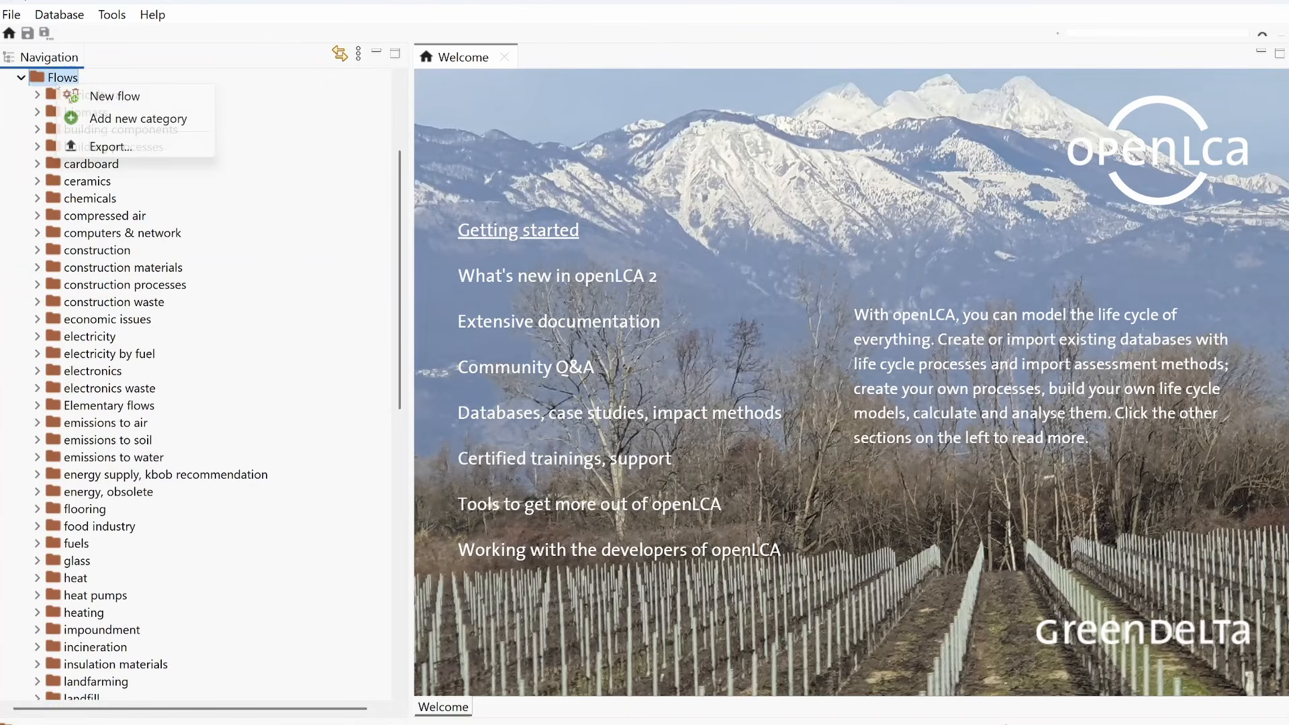
{"action": "left_click", "coordinate": [109, 118]}
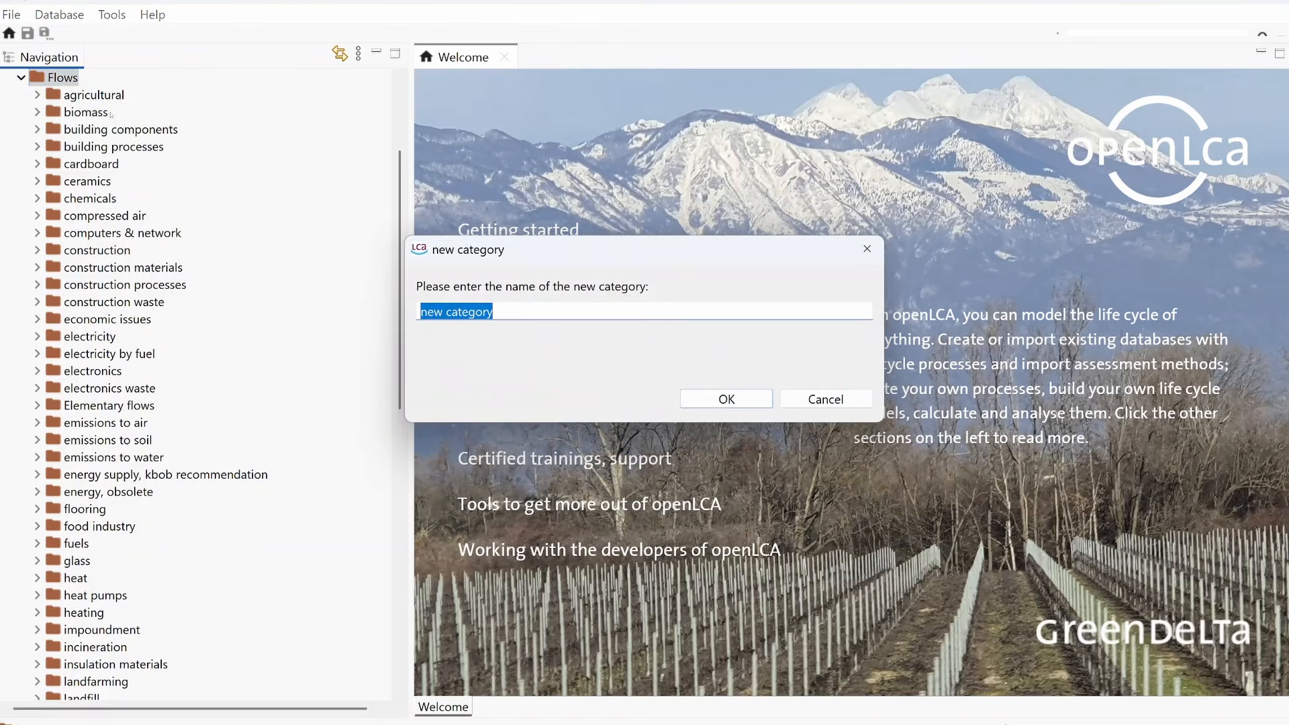
{"action": "type", "text": "Broo"}
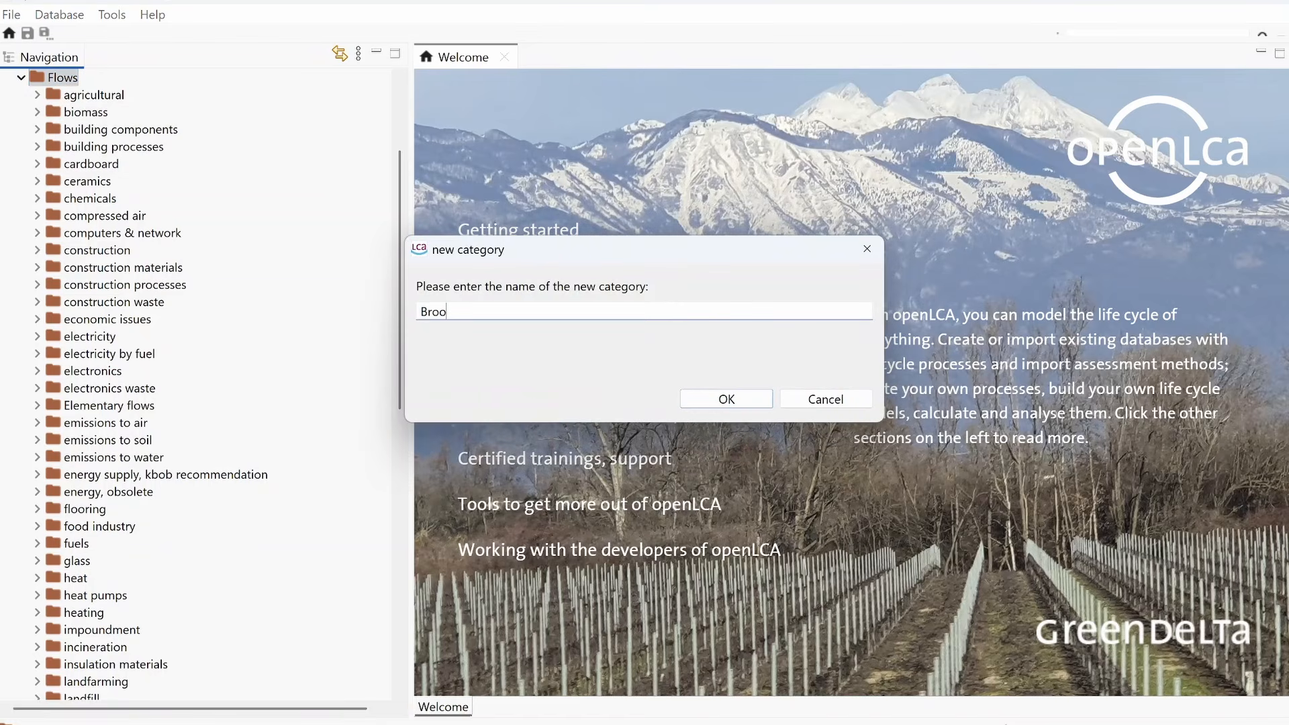
{"action": "type", "text": "m Case Study"}
{"action": "key", "text": "Return"}
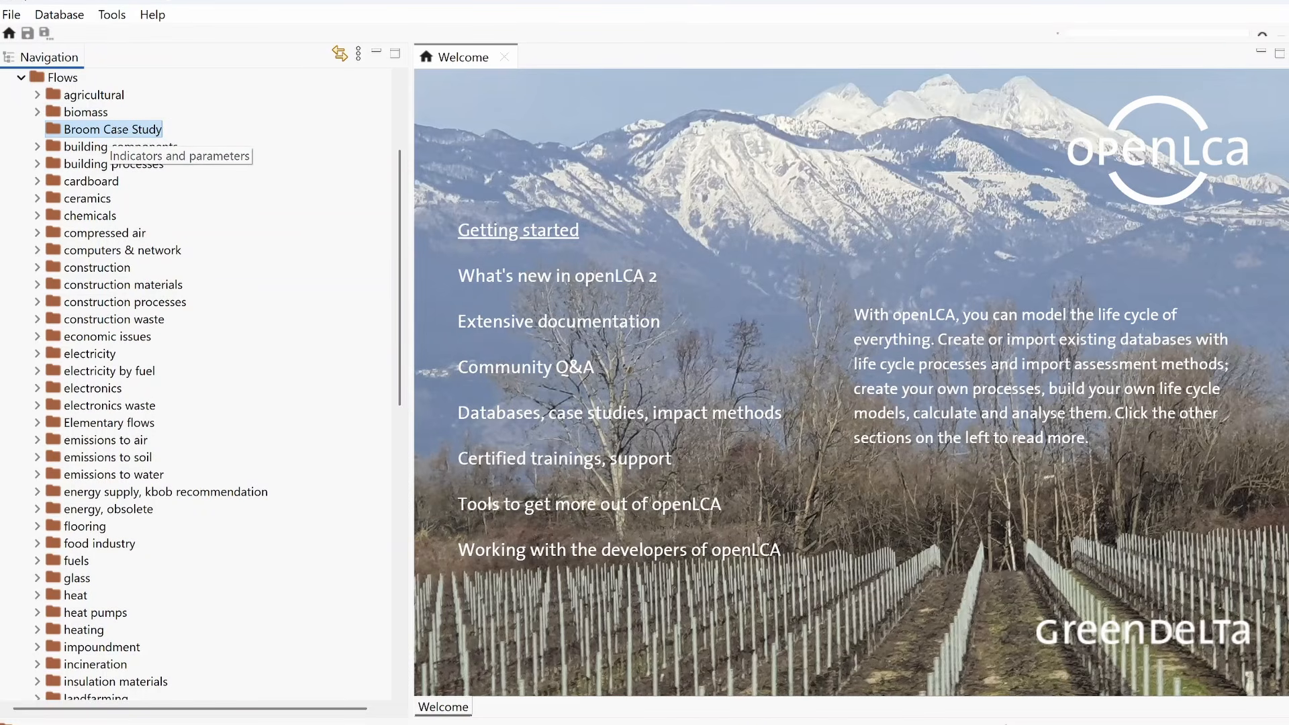
Step: Create a product flow named Plastic Broom in the Broom Case Study flow category, with Number as its reference flow property
{"action": "right_click", "coordinate": [86, 134]}
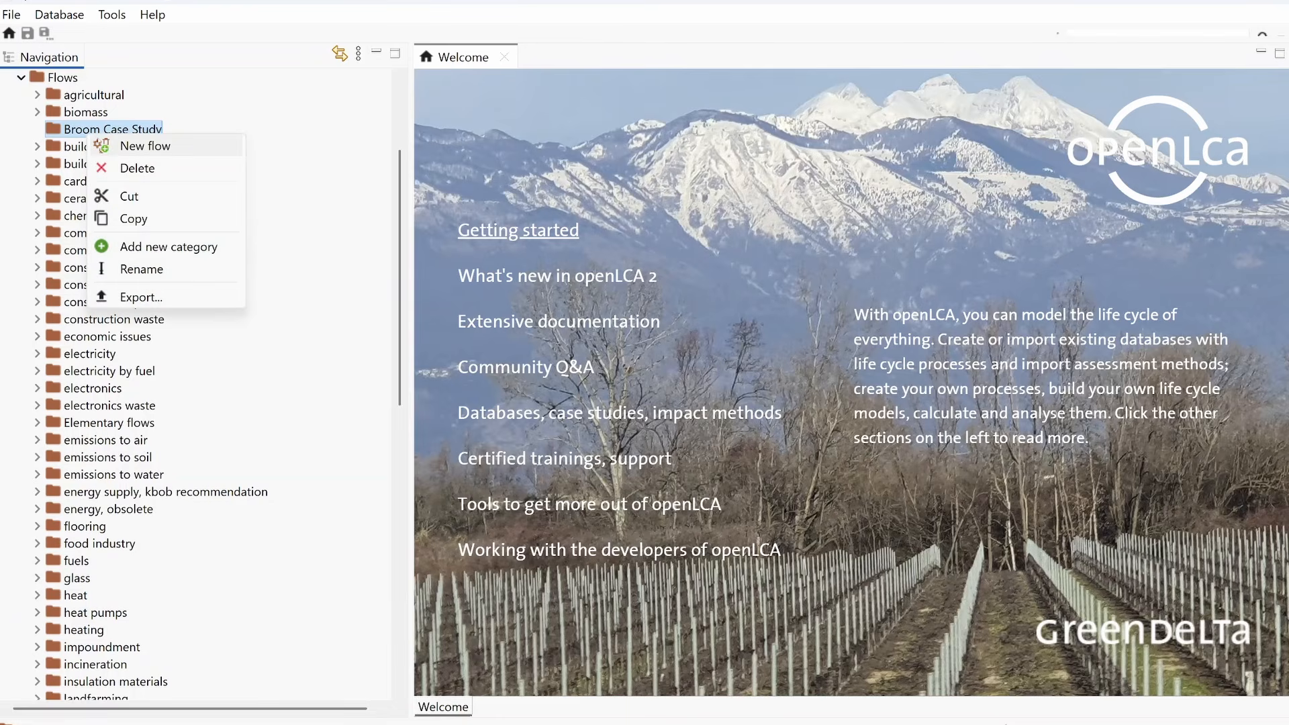
{"action": "left_click", "coordinate": [110, 146]}
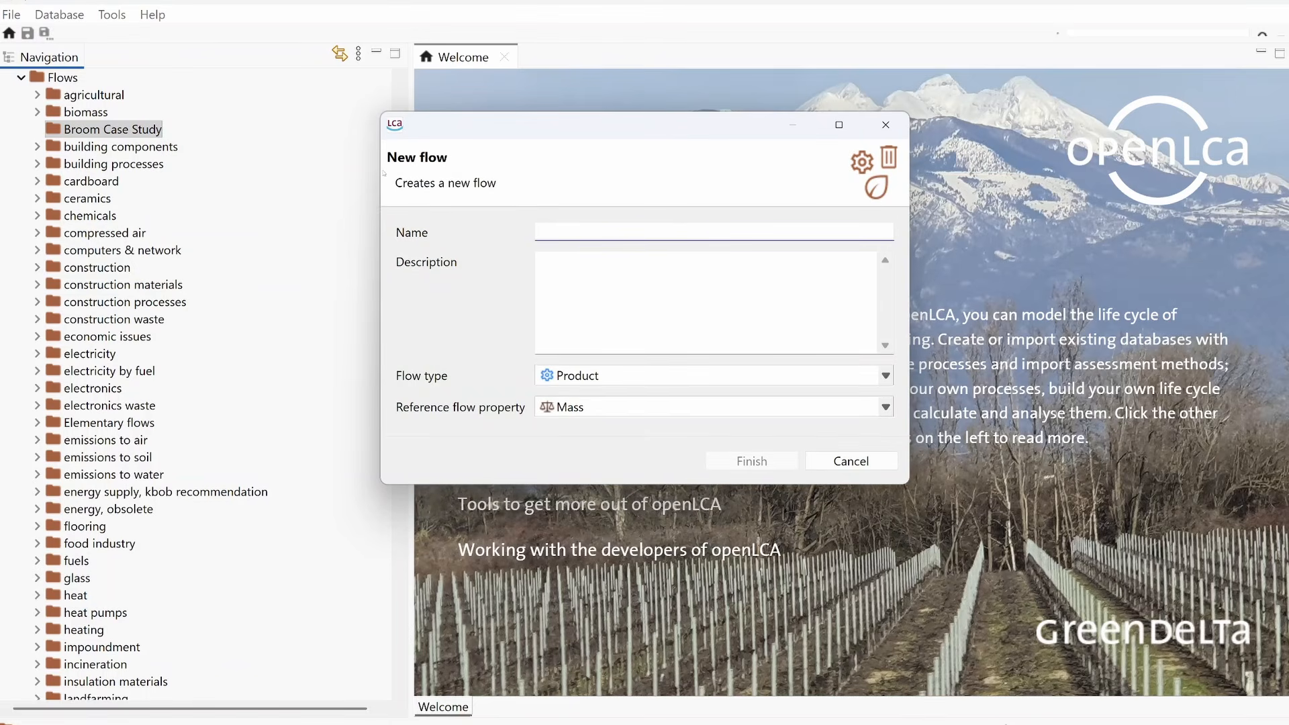
{"action": "type", "text": "Plastic Broom"}
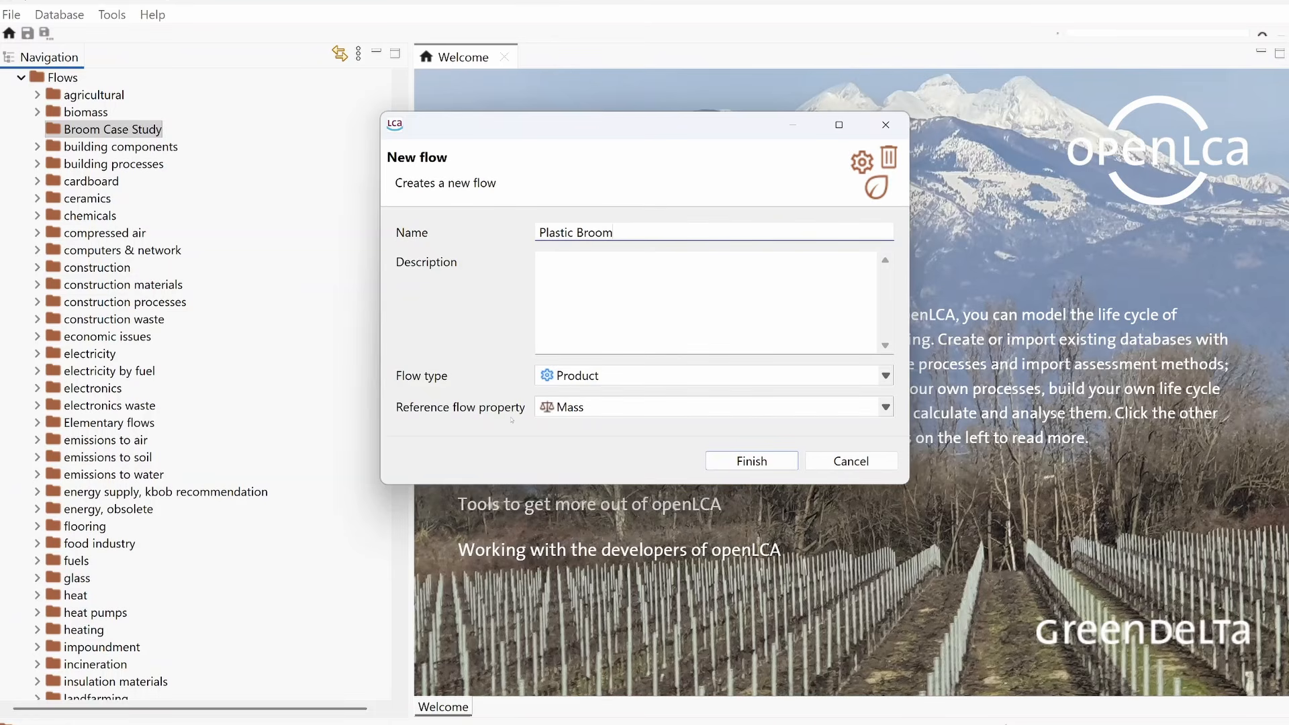
{"action": "left_click", "coordinate": [619, 401]}
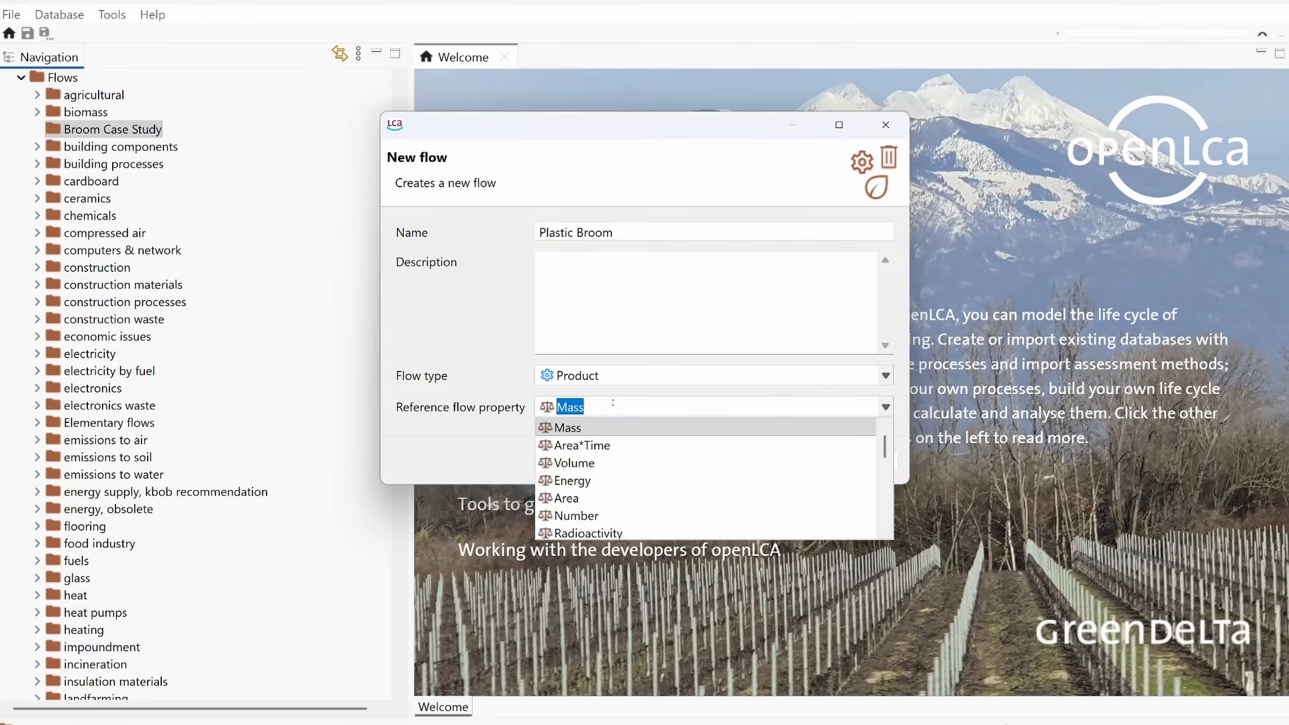
{"action": "left_click", "coordinate": [595, 516]}
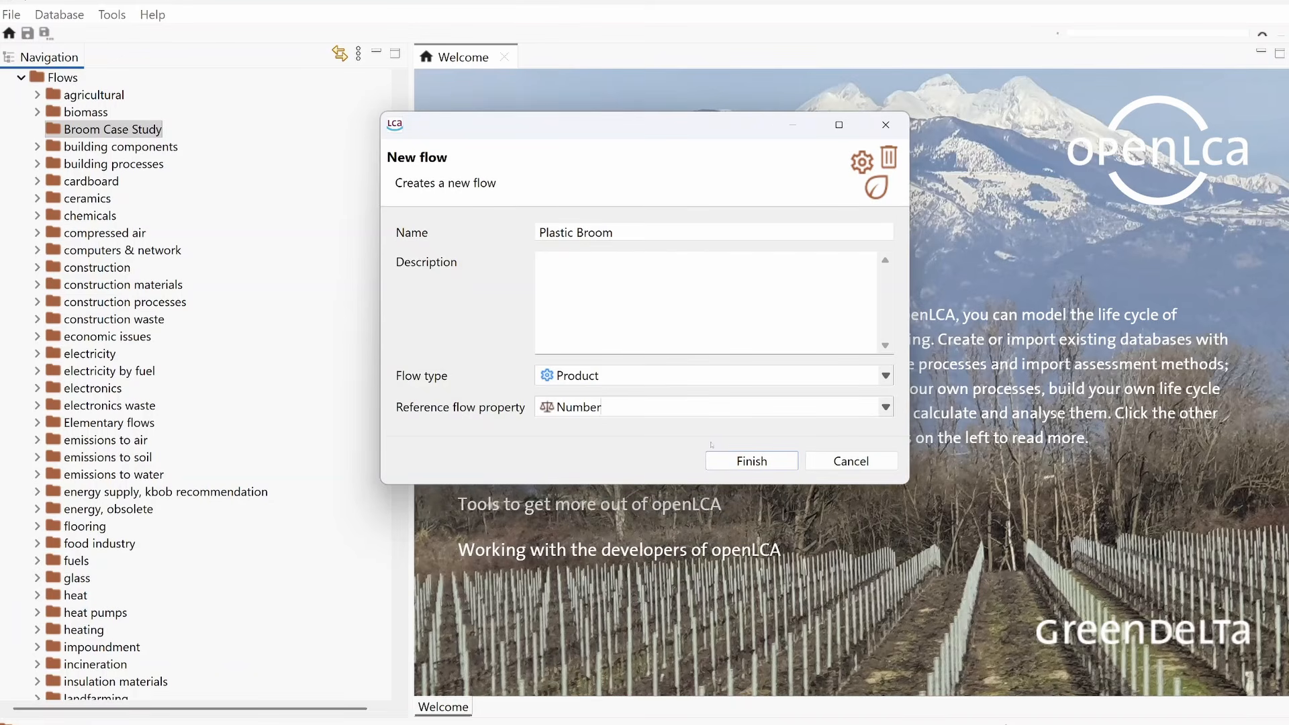
{"action": "left_click", "coordinate": [728, 462]}
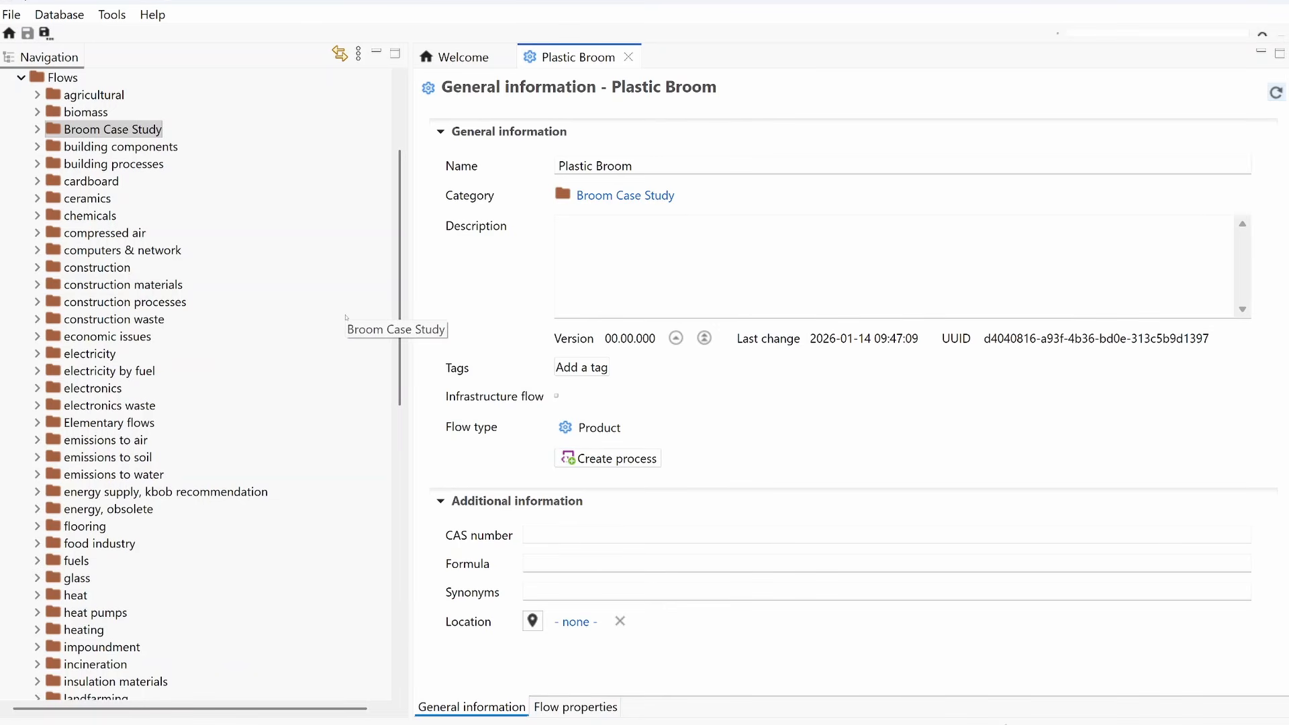
Step: Add a new category named Broom Case Study under Processes
{"action": "scroll", "coordinate": [198, 178], "scroll_direction": "up", "scroll_amount": 1}
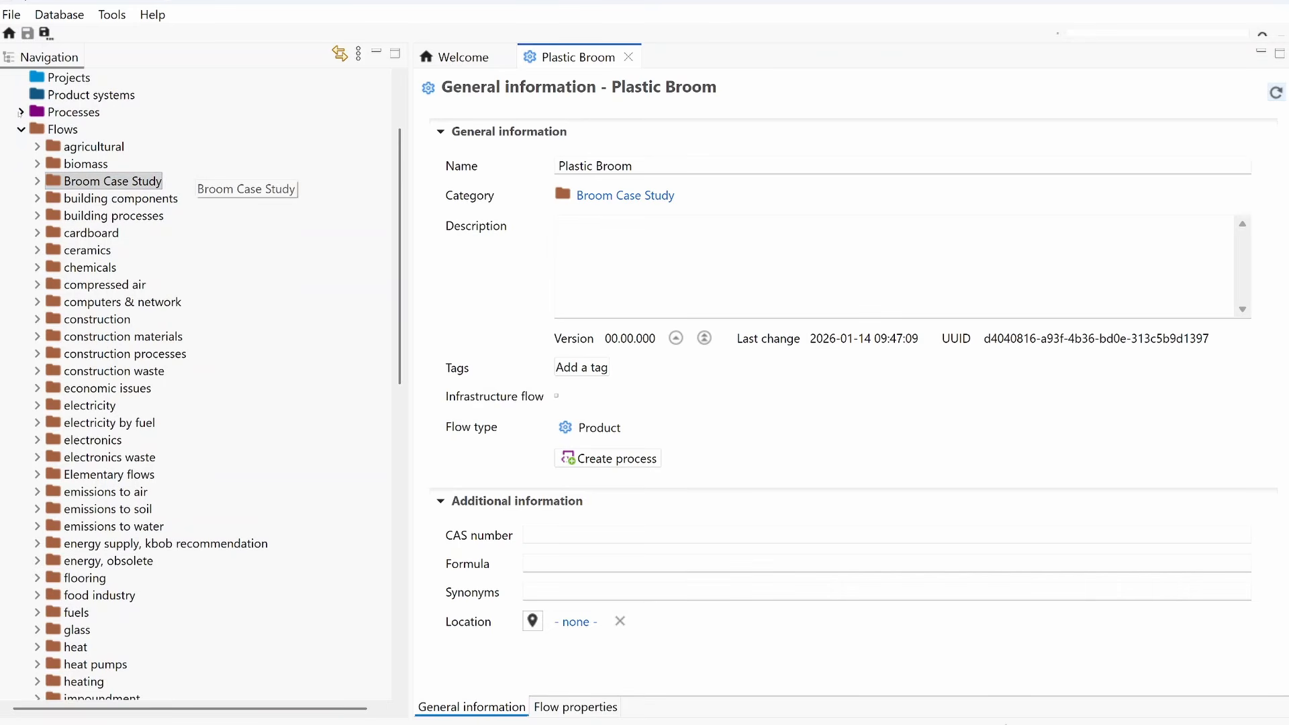
{"action": "left_click", "coordinate": [20, 111]}
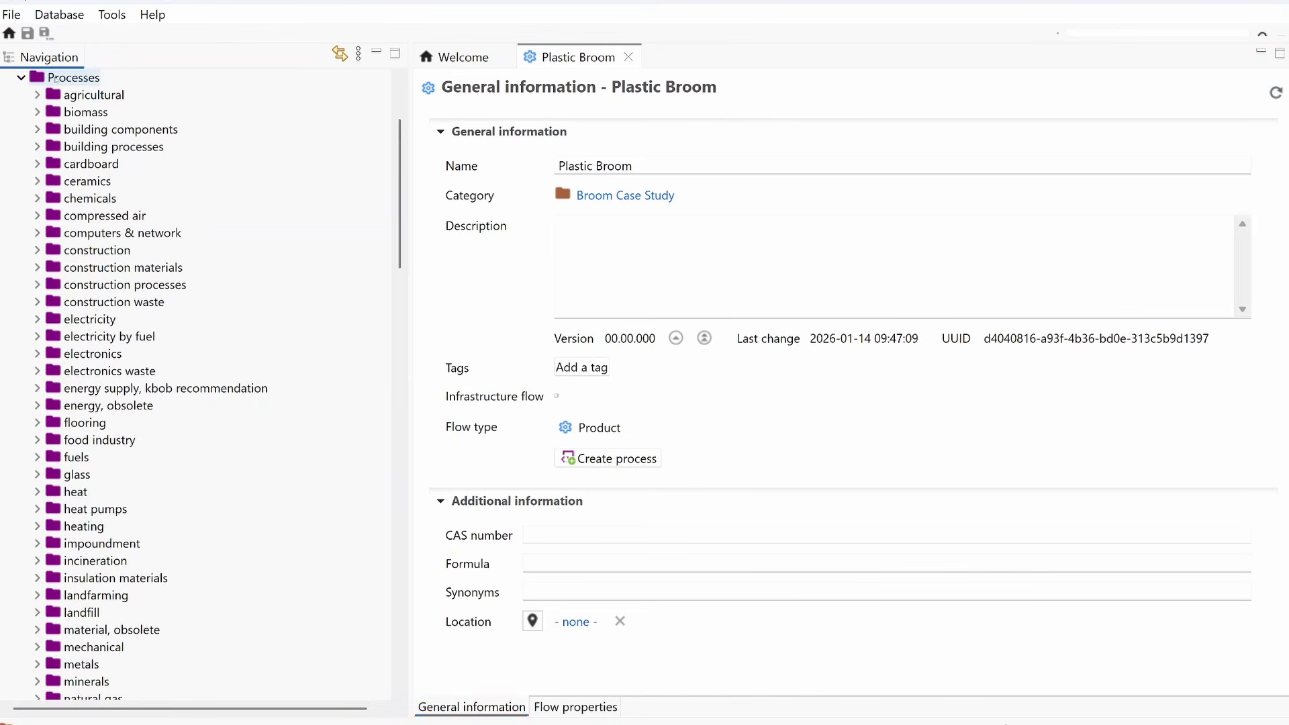
{"action": "right_click", "coordinate": [55, 77]}
{"action": "left_click", "coordinate": [112, 112]}
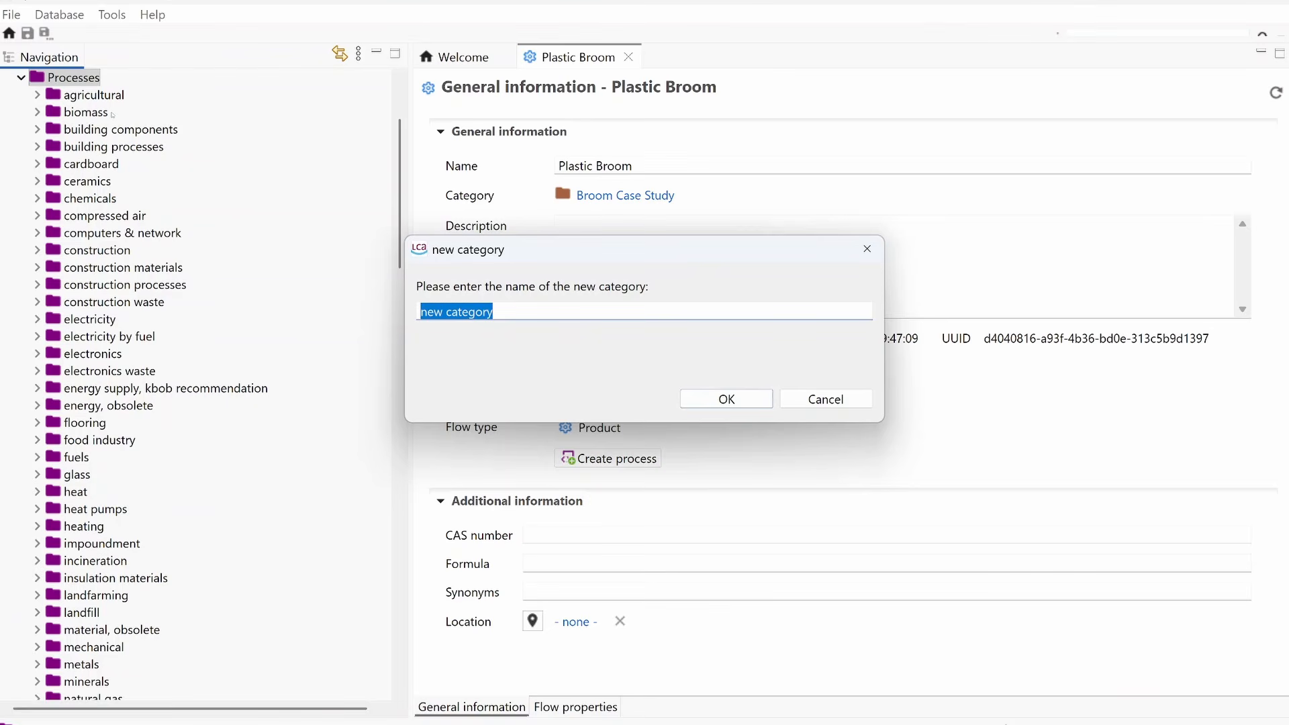
{"action": "type", "text": "Broom"}
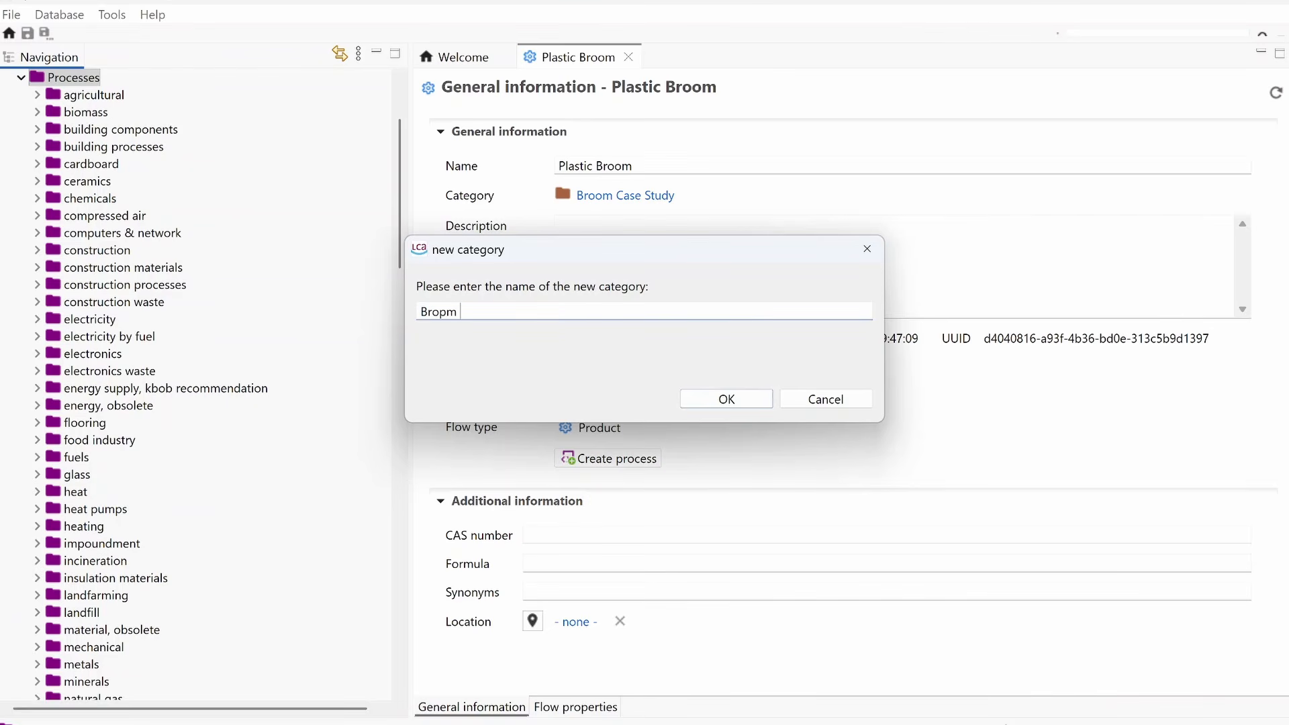
{"action": "key", "text": "BackSpace"}
{"action": "key", "text": "BackSpace"}
{"action": "type", "text": "om Case Study"}
{"action": "key", "text": "Return"}
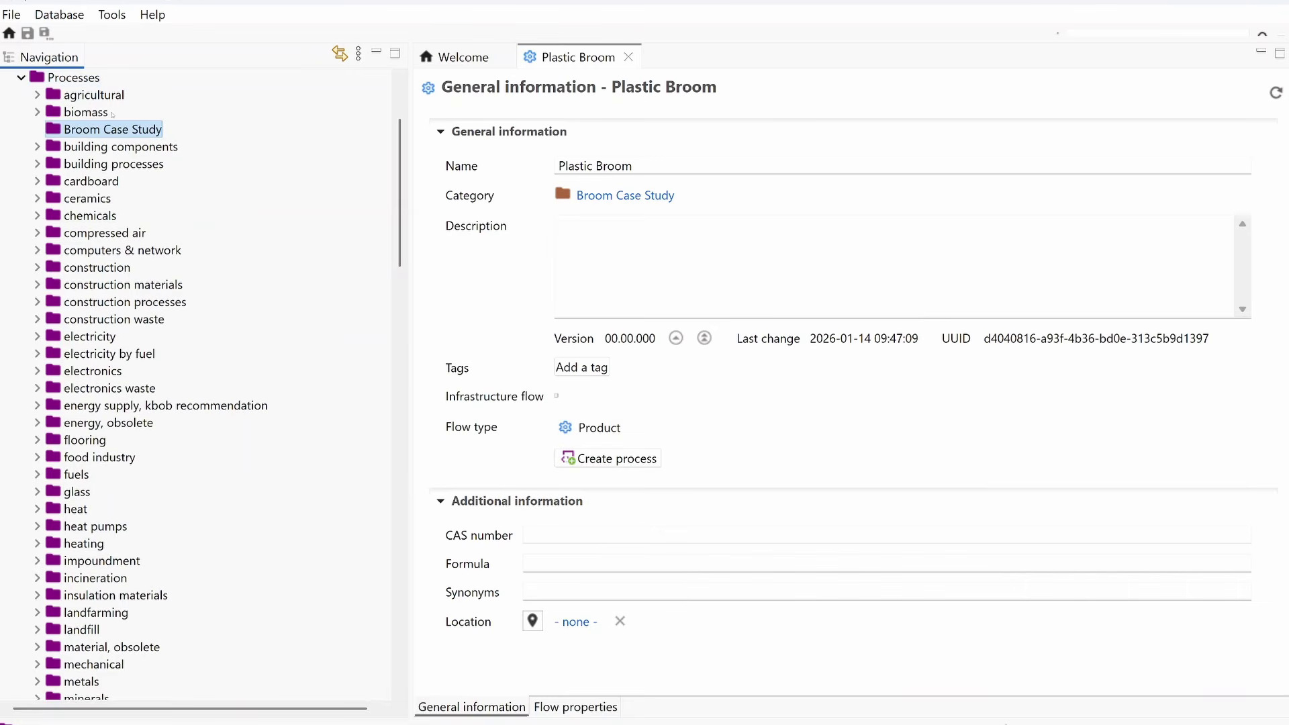
Step: Create a process named Broom Production in the Broom Case Study process category, with the Plastic Broom flow as quantitative reference
{"action": "right_click", "coordinate": [111, 128]}
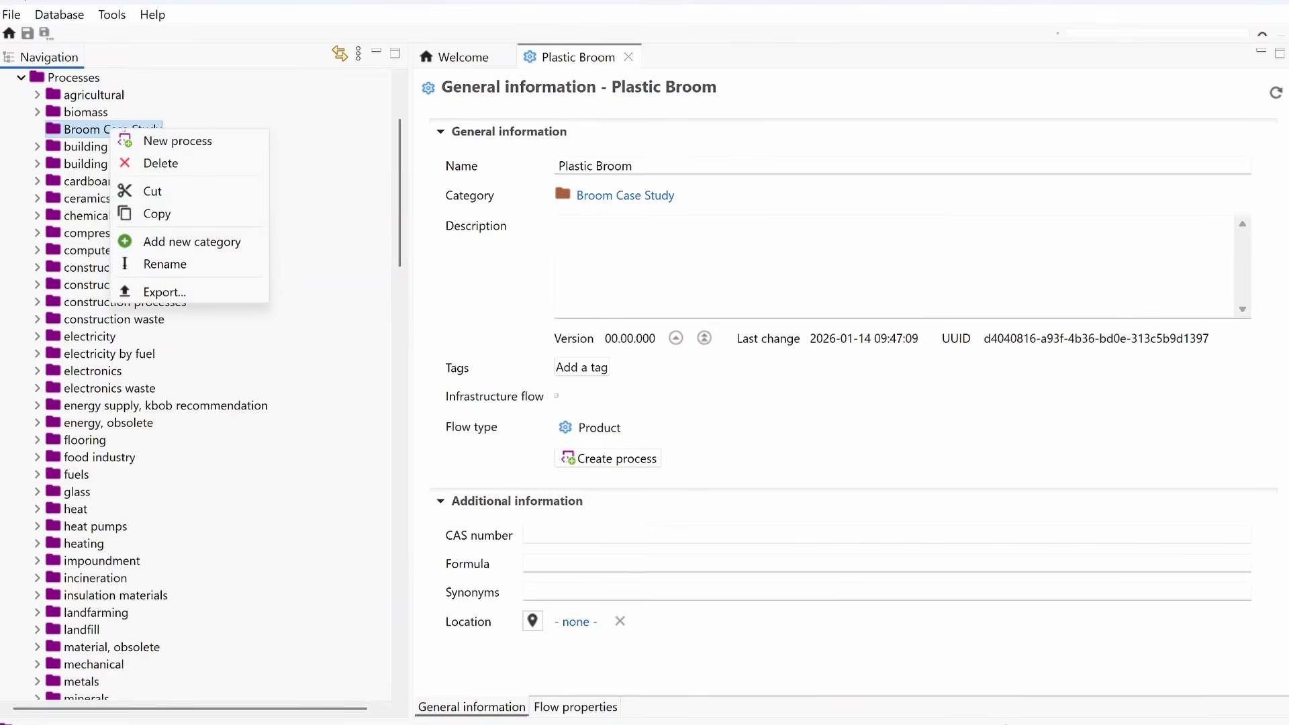
{"action": "left_click", "coordinate": [151, 139]}
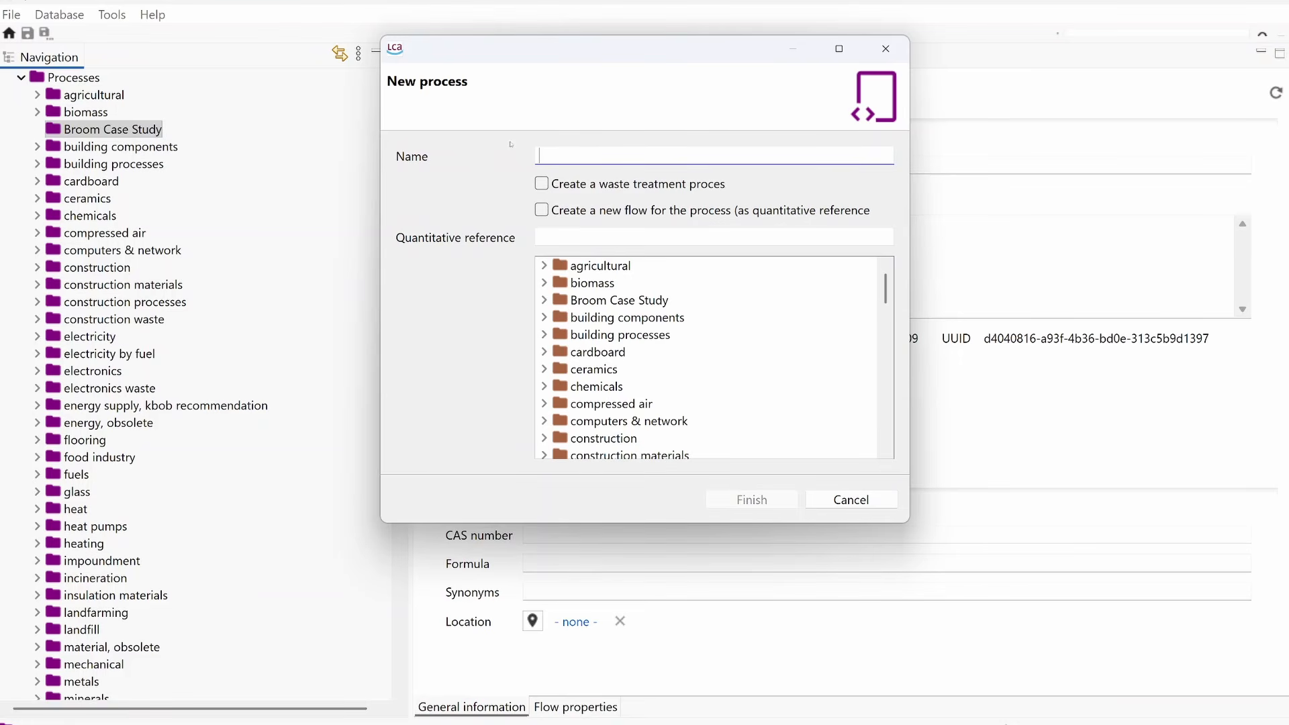
{"action": "type", "text": "Broom"}
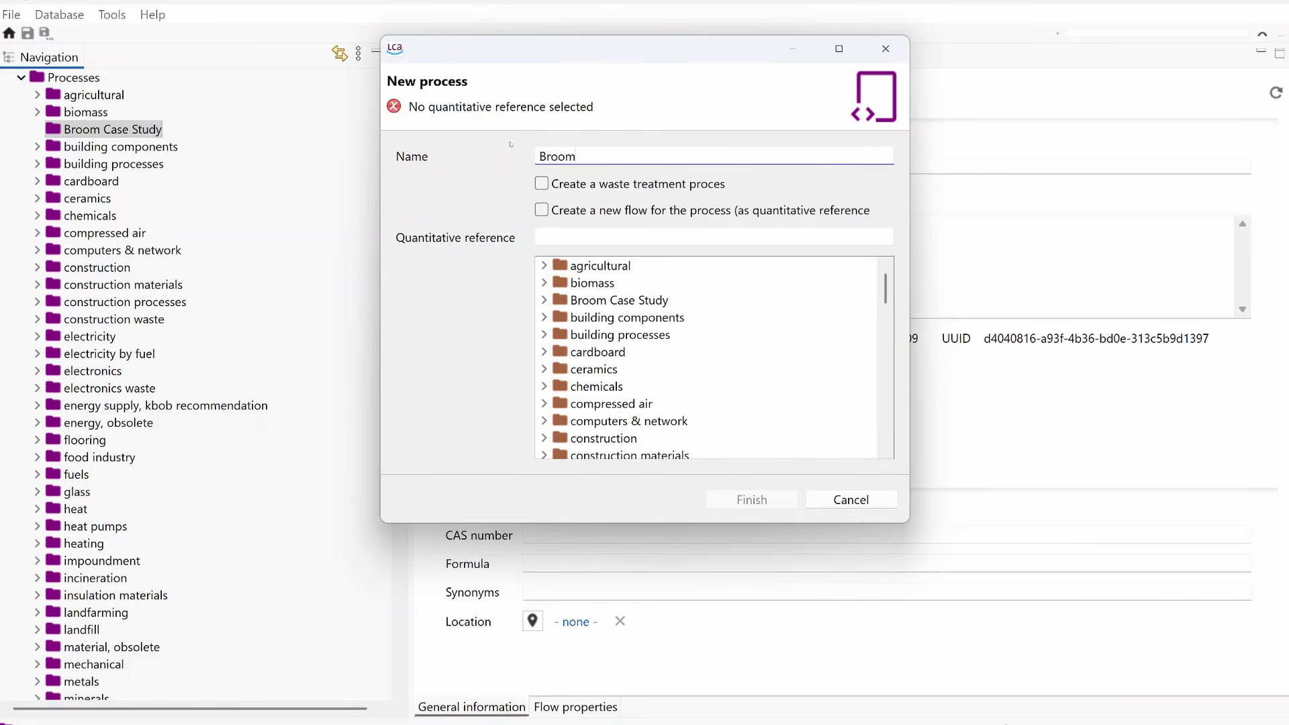
{"action": "type", "text": " Production"}
{"action": "scroll", "coordinate": [690, 279], "scroll_direction": "down", "scroll_amount": 7}
{"action": "scroll", "coordinate": [645, 302], "scroll_direction": "up", "scroll_amount": 7}
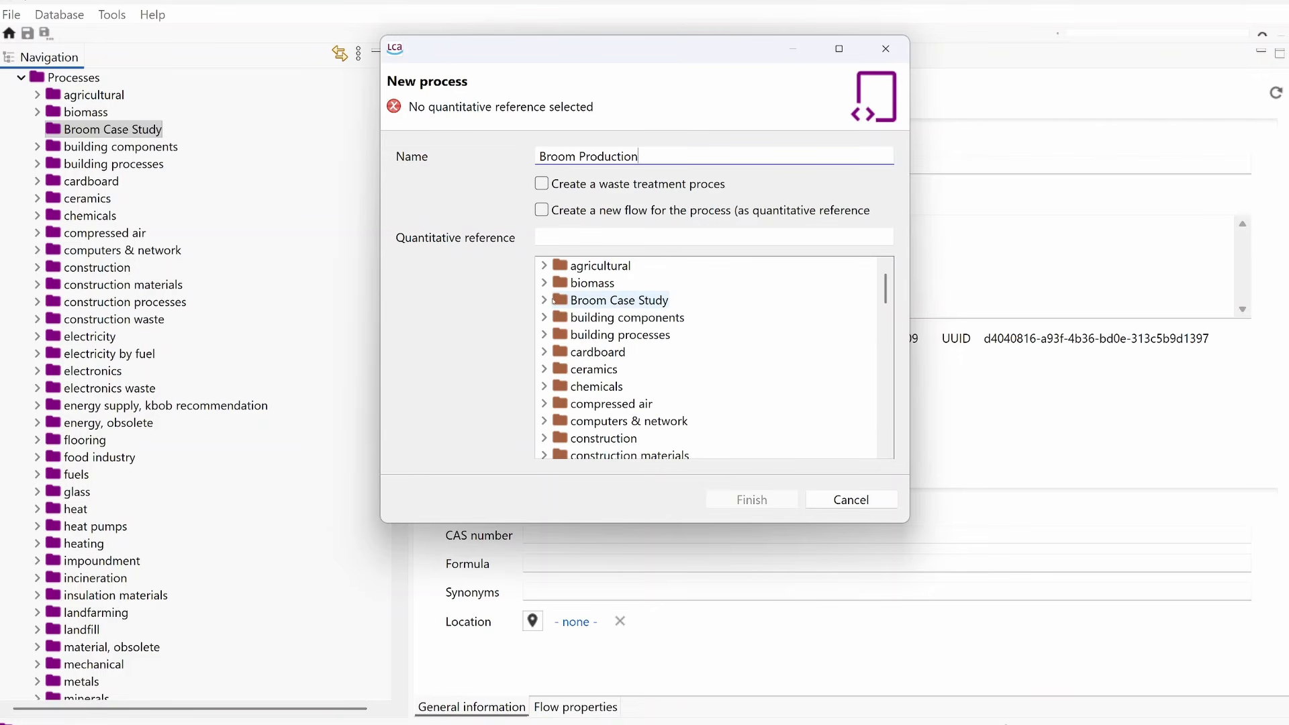
{"action": "left_click", "coordinate": [544, 300]}
{"action": "left_click", "coordinate": [601, 318]}
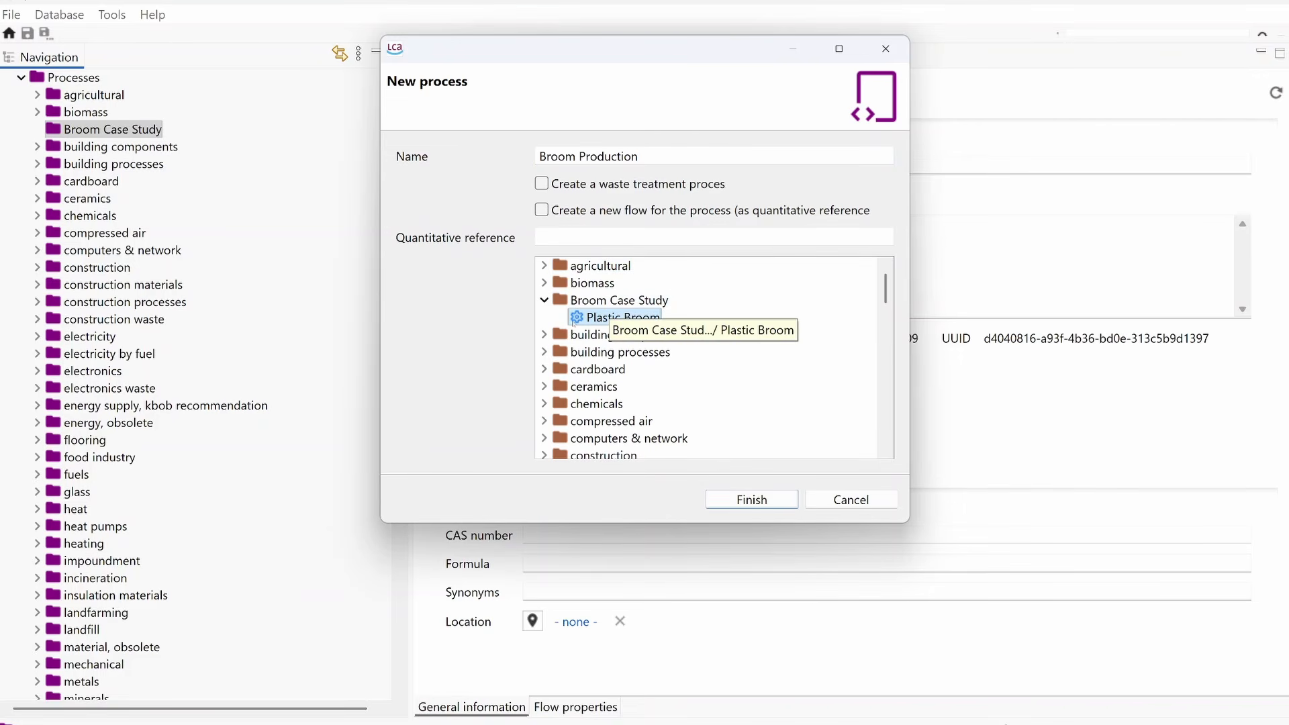
{"action": "left_click", "coordinate": [752, 501]}
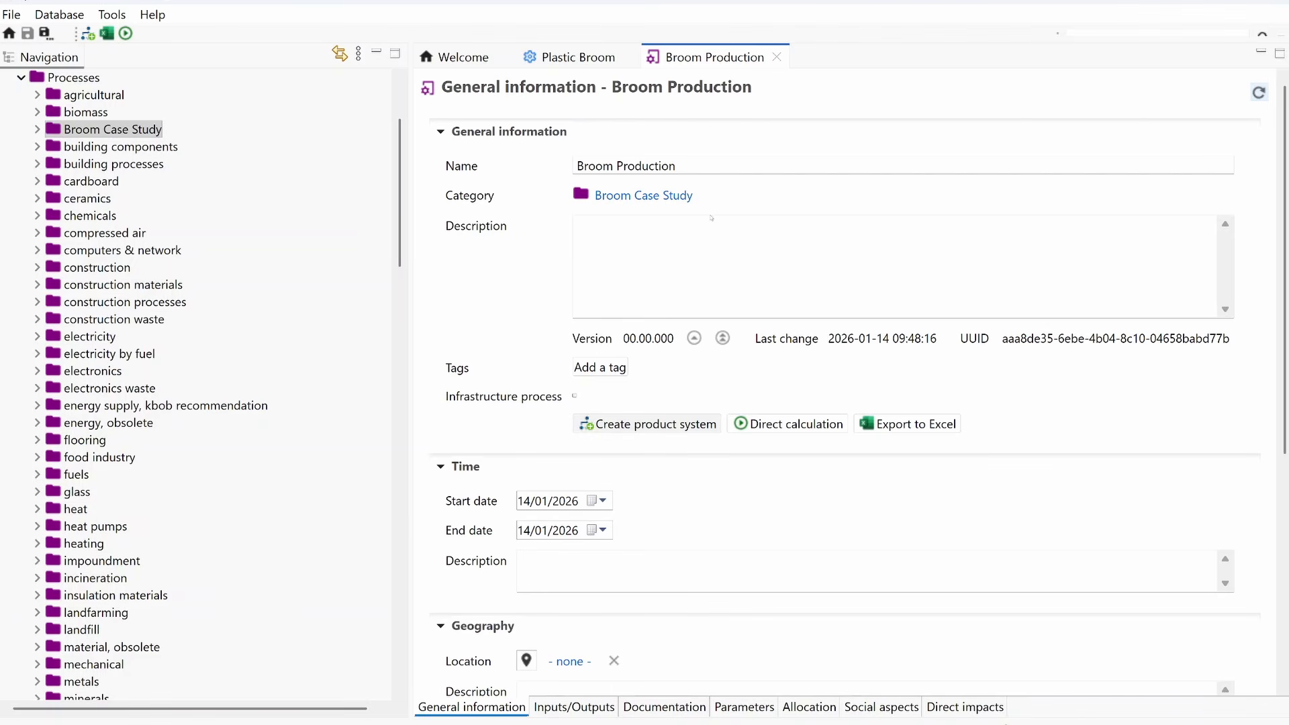
Step: Add the thermoplast flow "Nylon 6, at plant {RER} - RER" to the inputs of the Broom Production process
{"action": "left_click", "coordinate": [559, 709]}
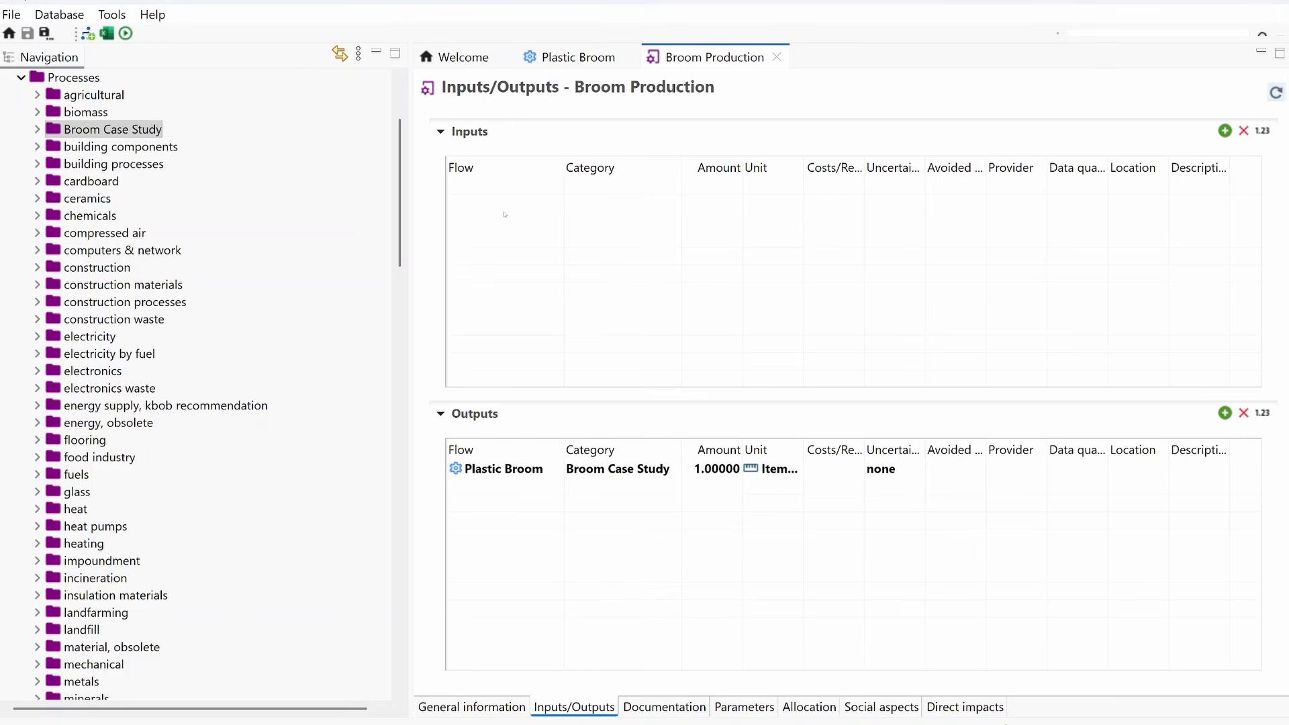
{"action": "left_click", "coordinate": [1225, 131]}
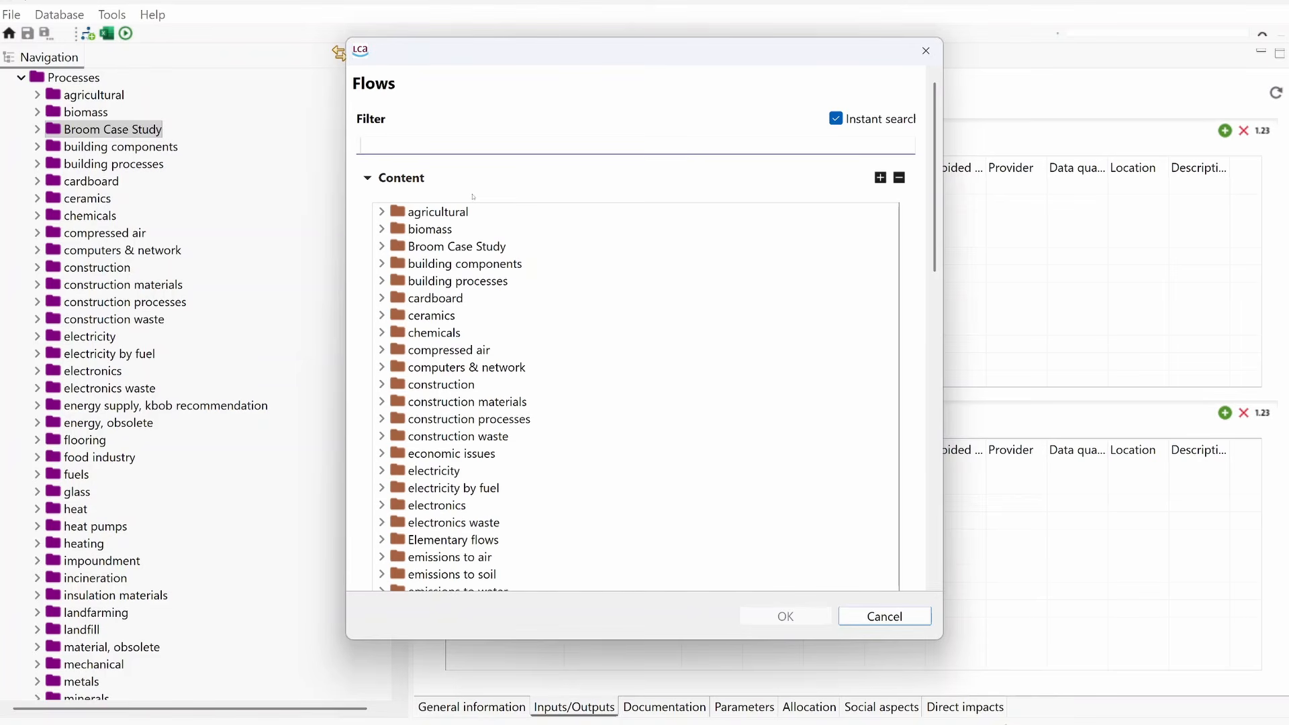
{"action": "type", "text": "nylon"}
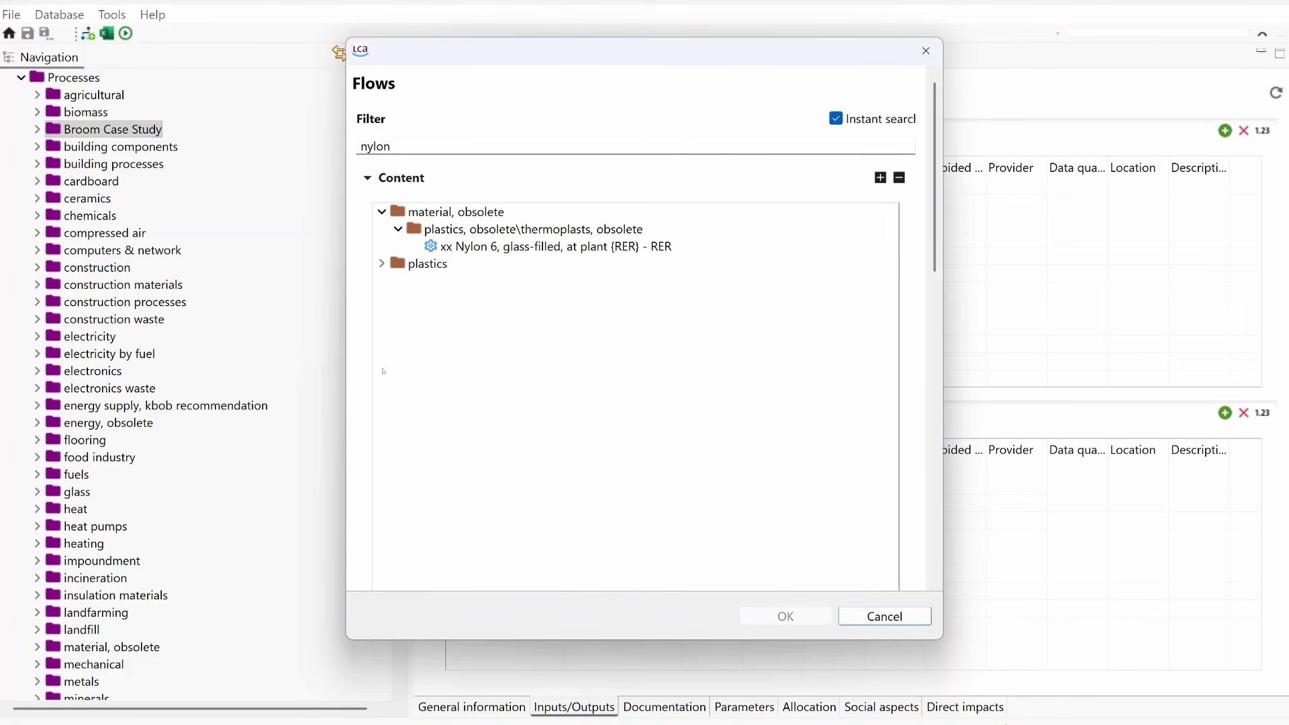
{"action": "left_click", "coordinate": [381, 263]}
{"action": "left_click", "coordinate": [399, 281]}
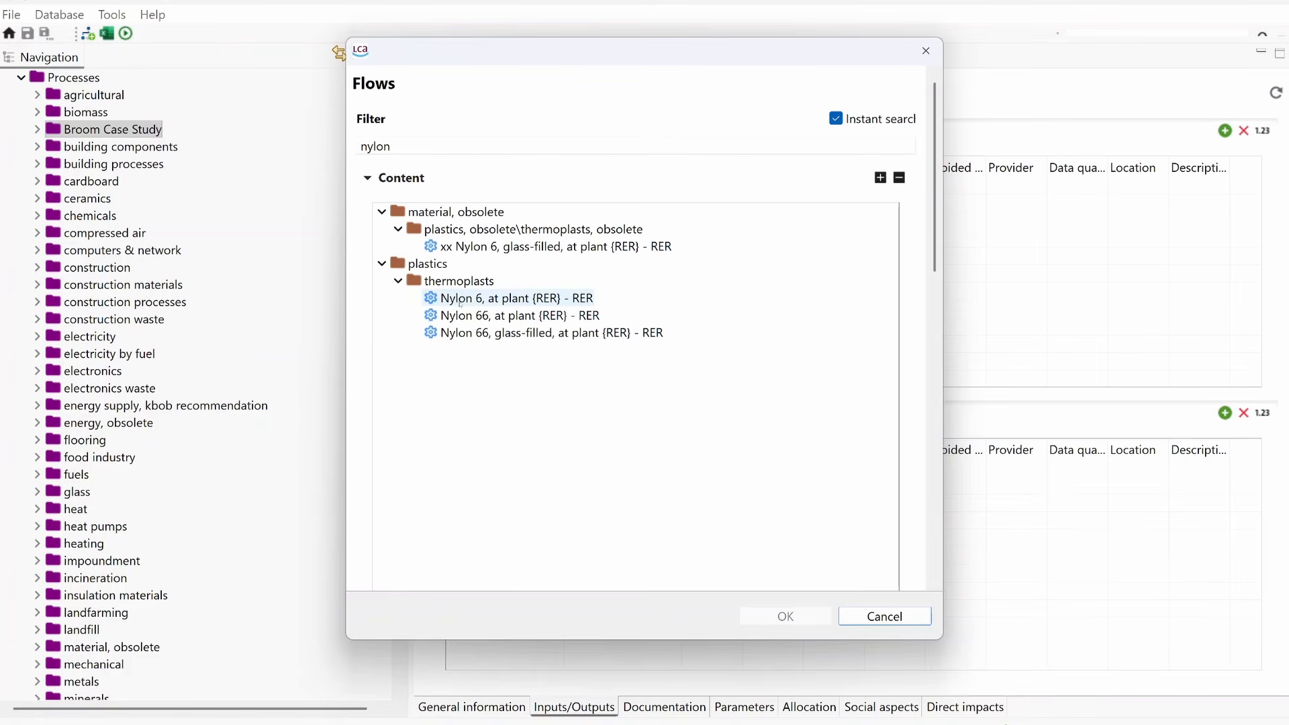
{"action": "left_click", "coordinate": [488, 300]}
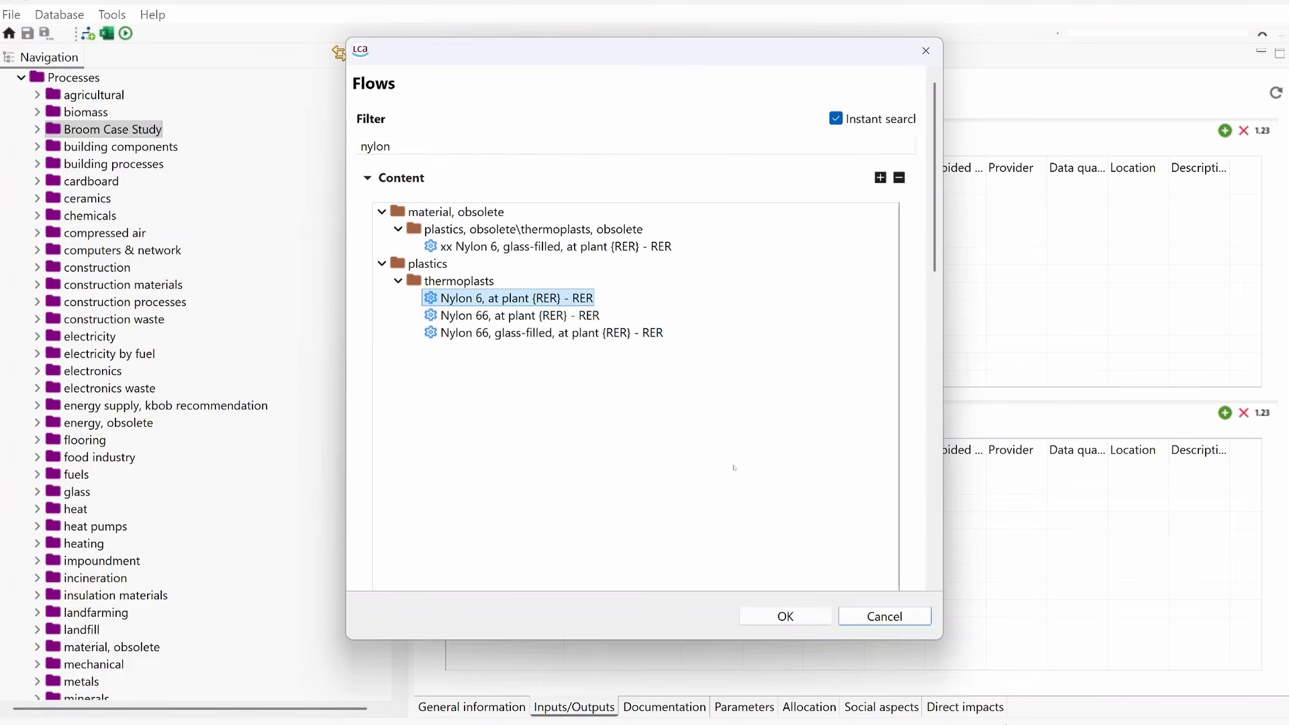
{"action": "left_click", "coordinate": [784, 615]}
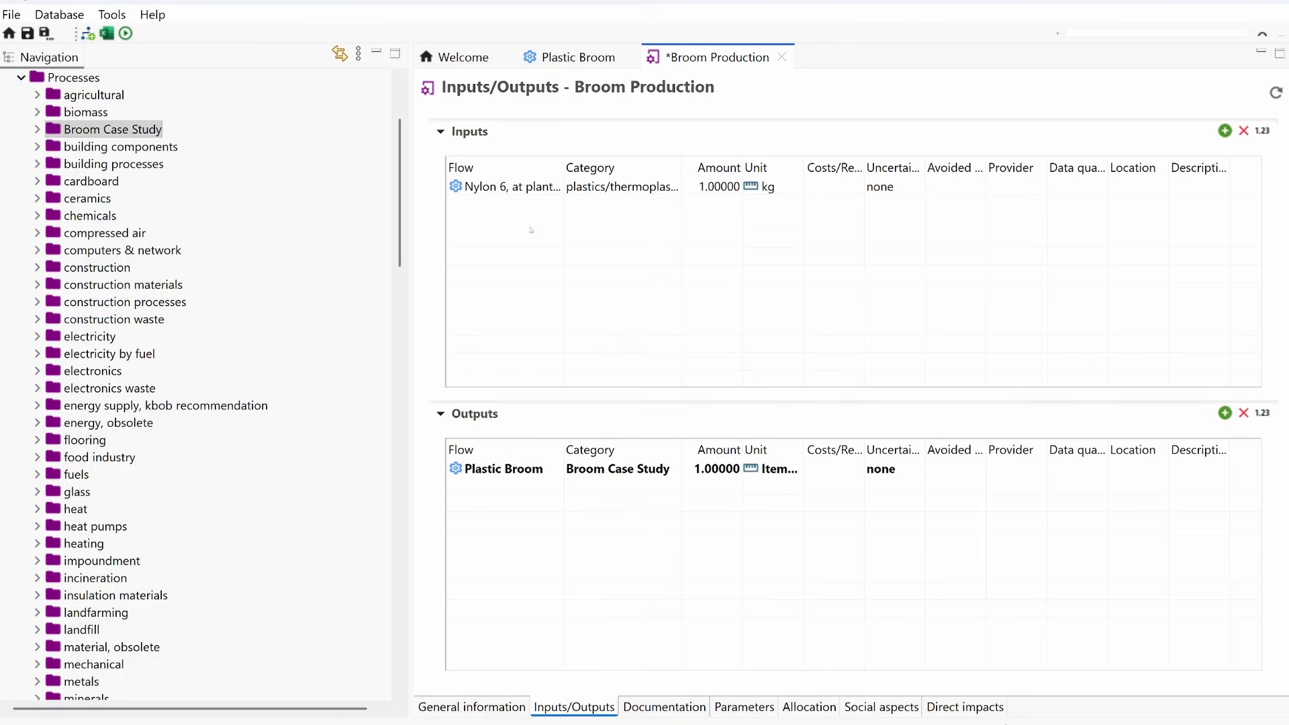
Step: Add the biopolymer flow "Polylactide, granulate, at plant {GLO} - GLO" to the inputs of the Broom Production process
{"action": "double_click", "coordinate": [529, 228]}
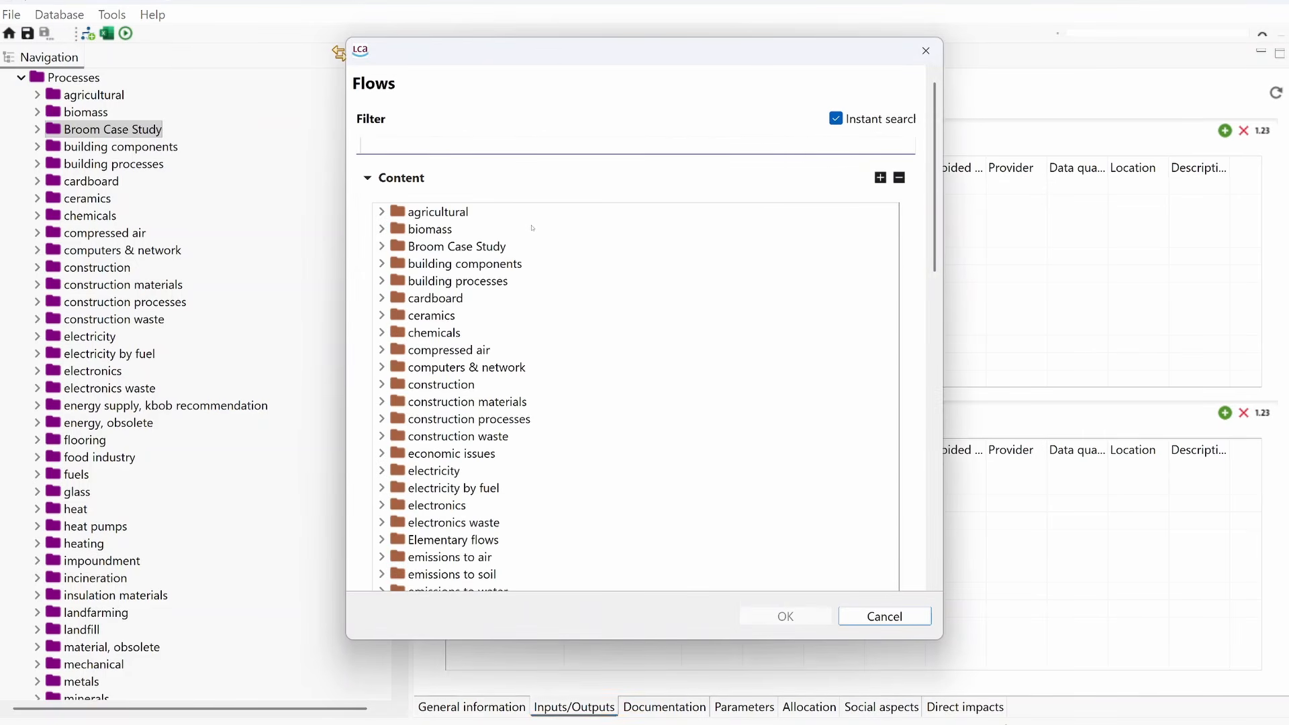
{"action": "type", "text": "lact"}
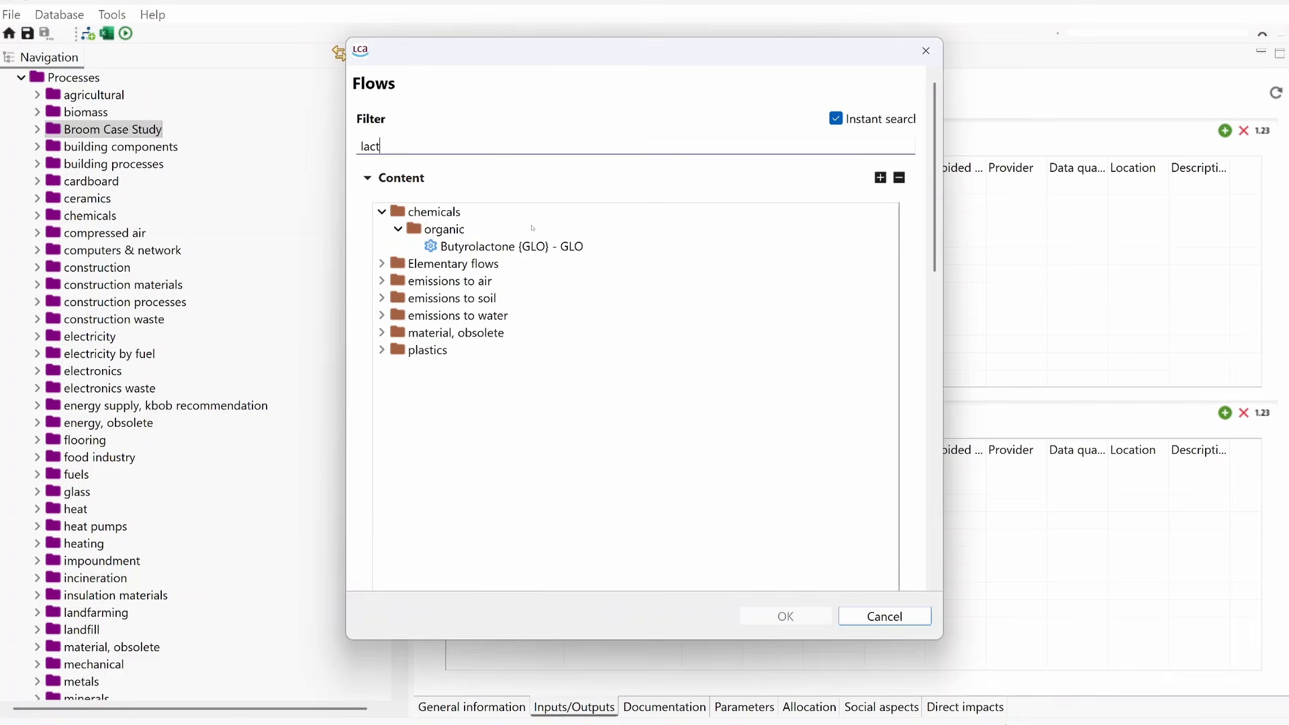
{"action": "type", "text": "ide"}
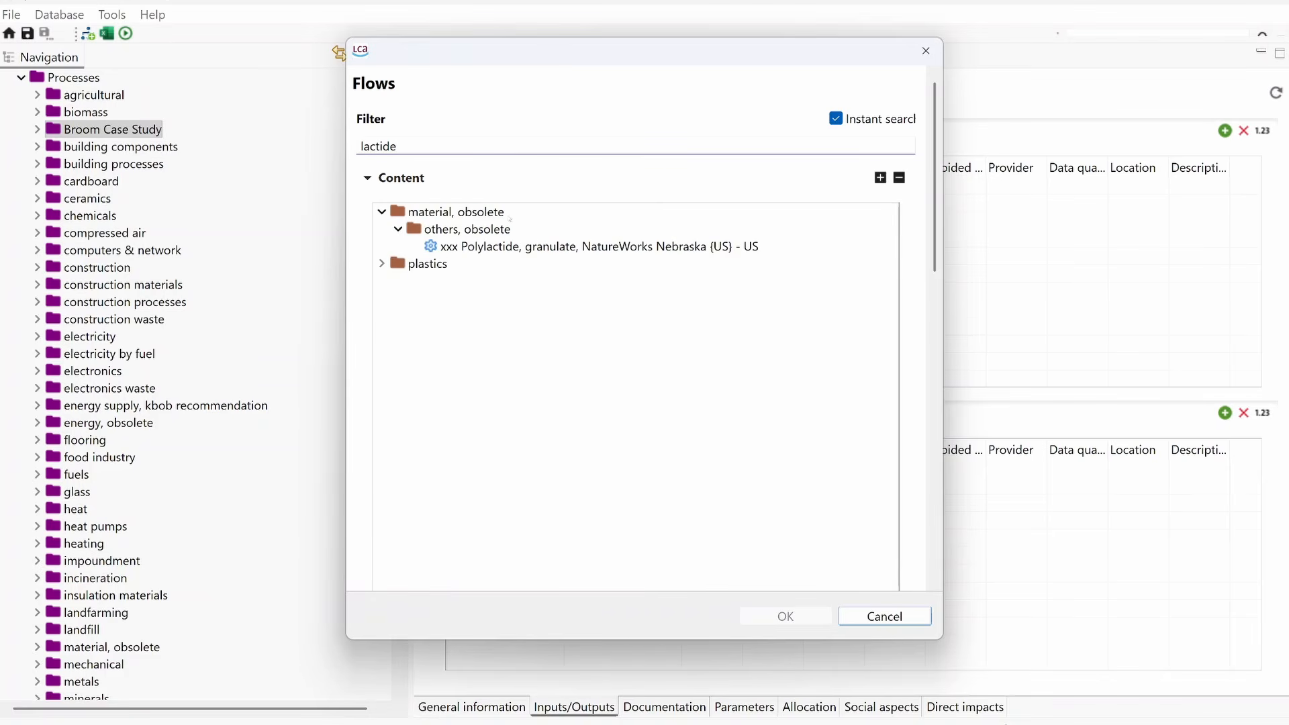
{"action": "left_click", "coordinate": [382, 263]}
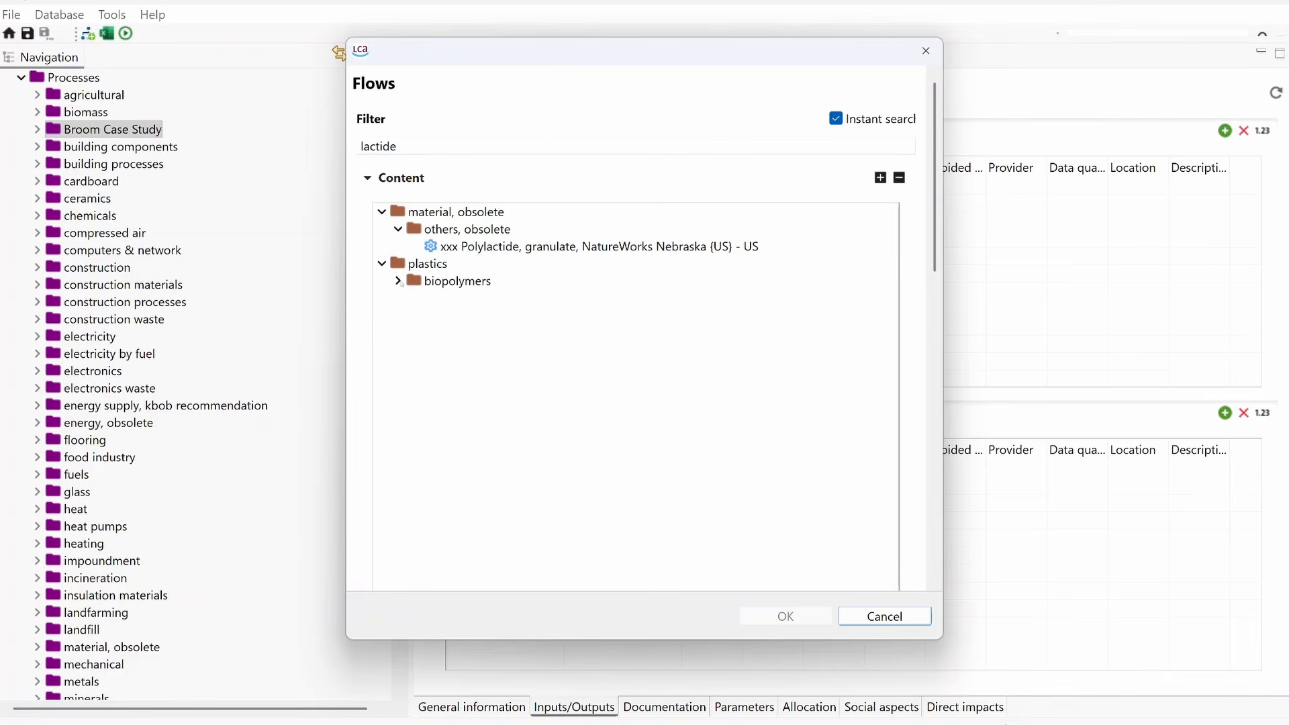
{"action": "left_click", "coordinate": [398, 281]}
{"action": "left_click", "coordinate": [551, 298]}
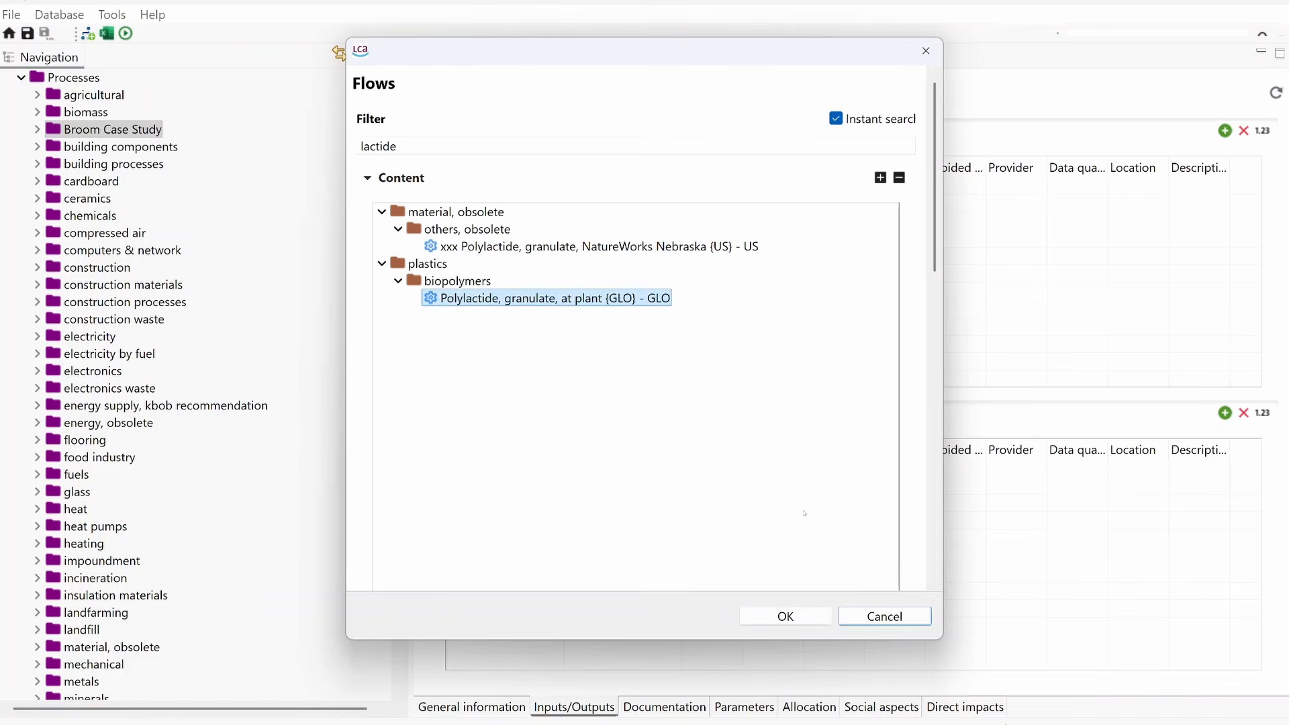
{"action": "left_click", "coordinate": [786, 616]}
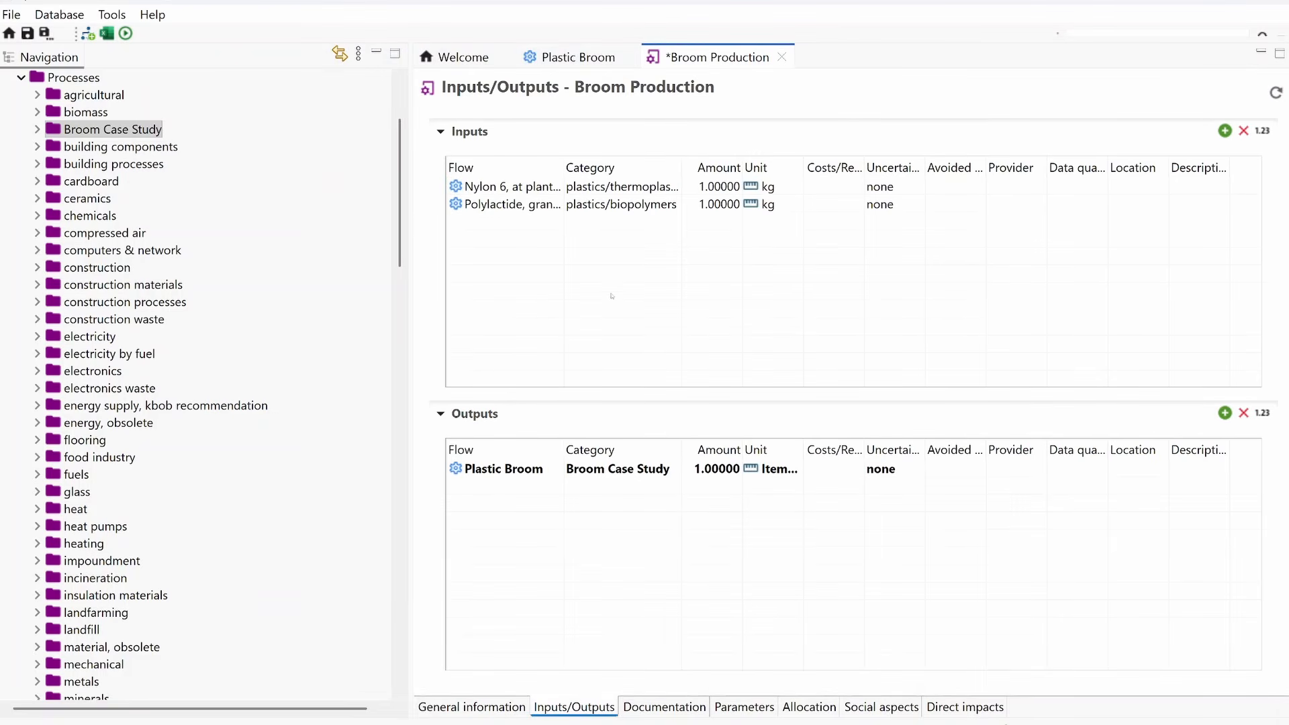
Step: Add the road transport flow "Transport, freight, lorry, 16t-32t gross weight, fleet average {RER} - RER" to the inputs of the Broom Production process
{"action": "double_click", "coordinate": [515, 227]}
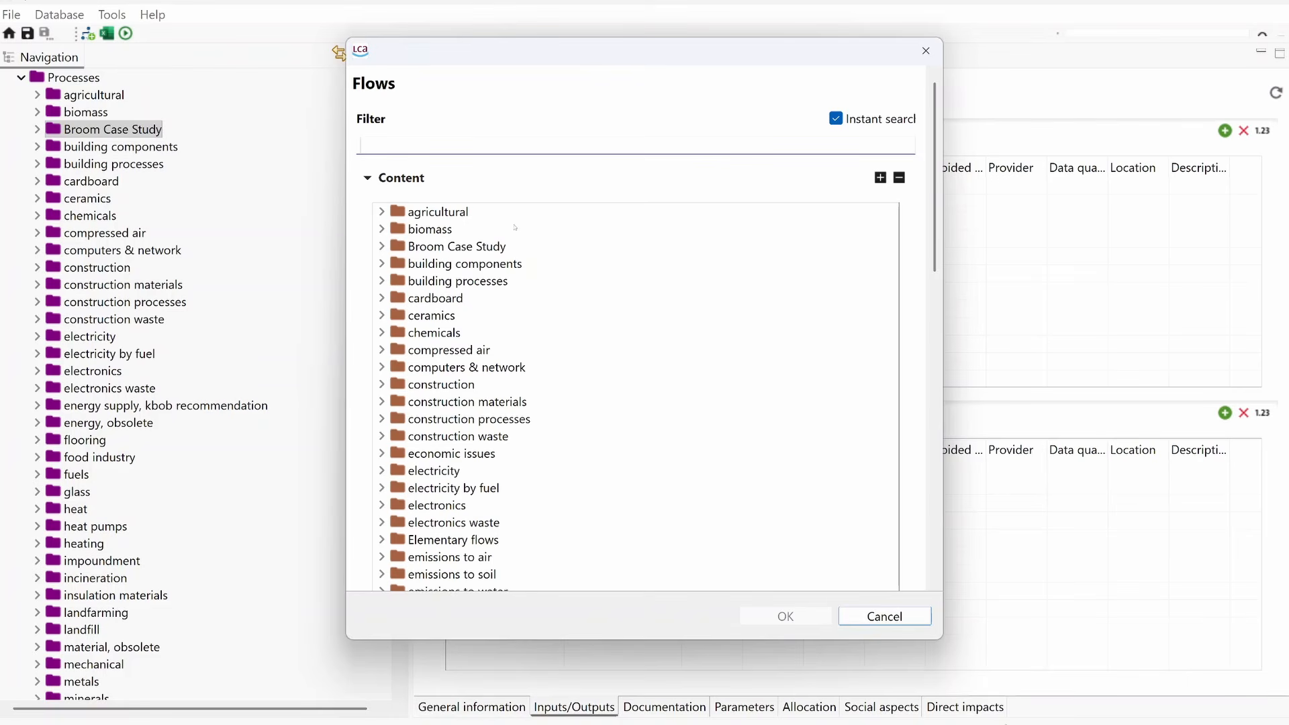
{"action": "type", "text": "trans"}
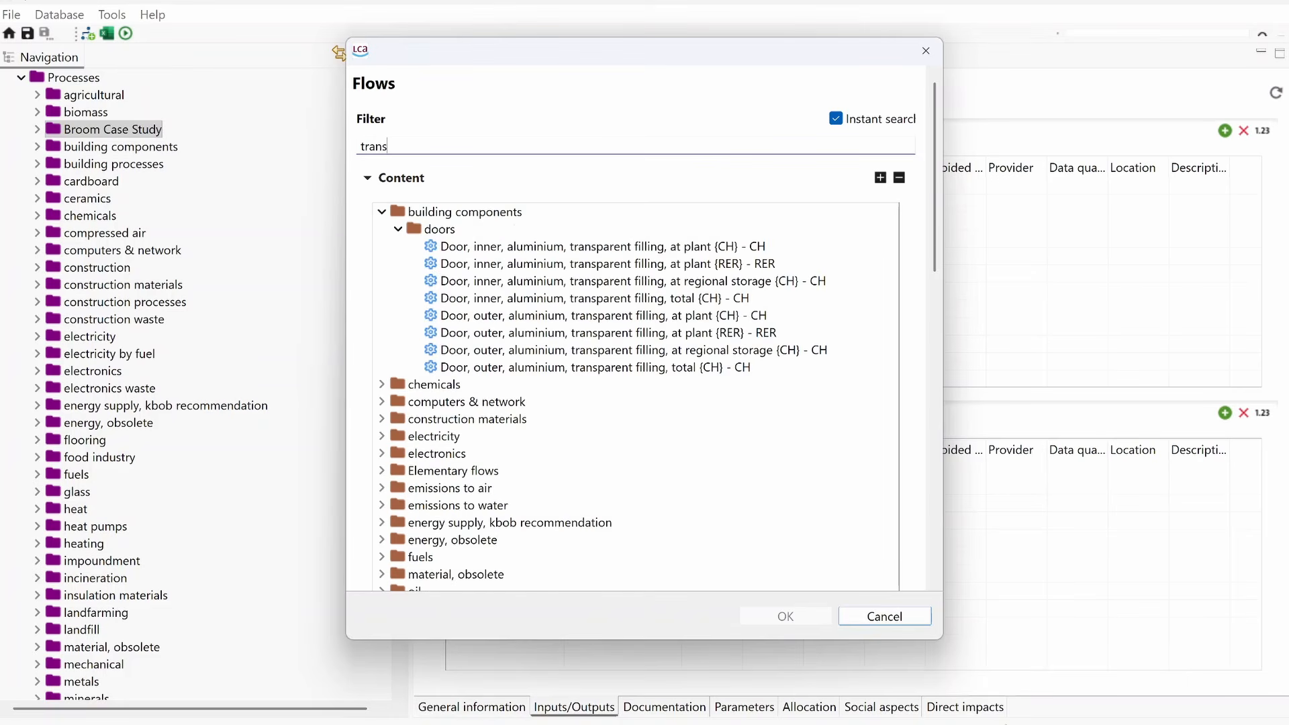
{"action": "type", "text": "port, freight, lorry"}
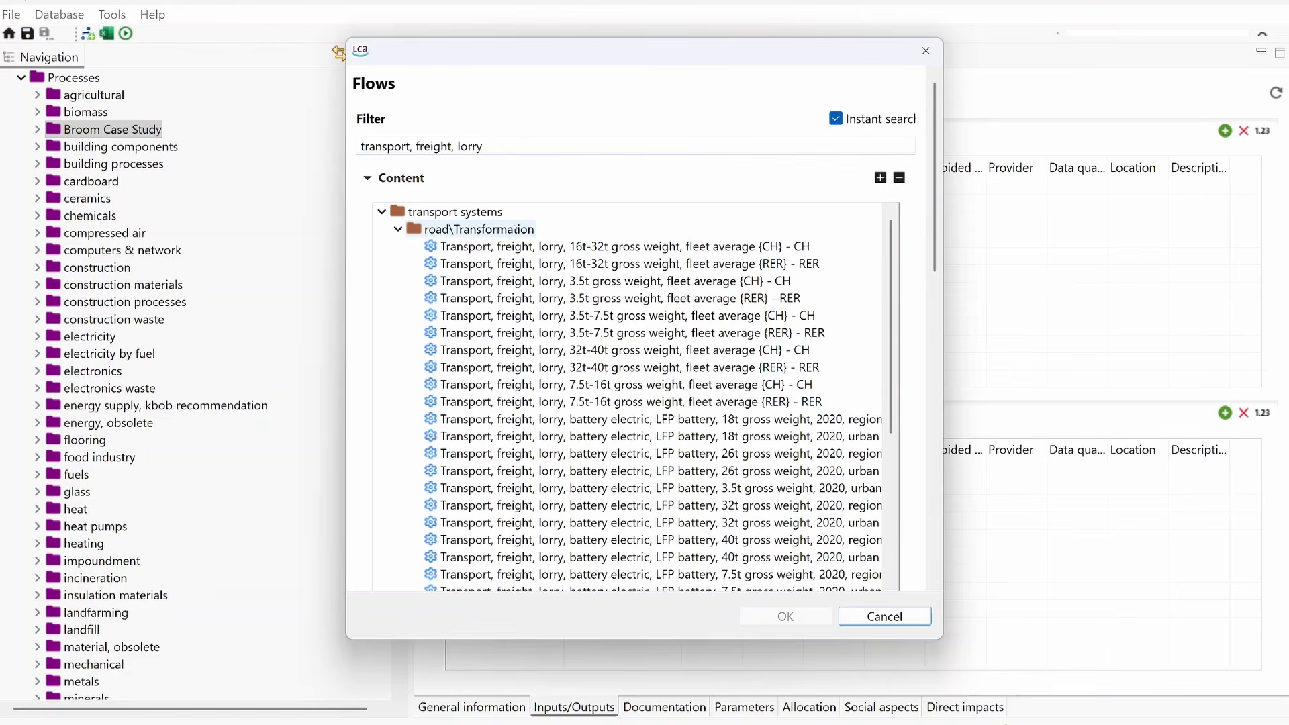
{"action": "left_click", "coordinate": [604, 263]}
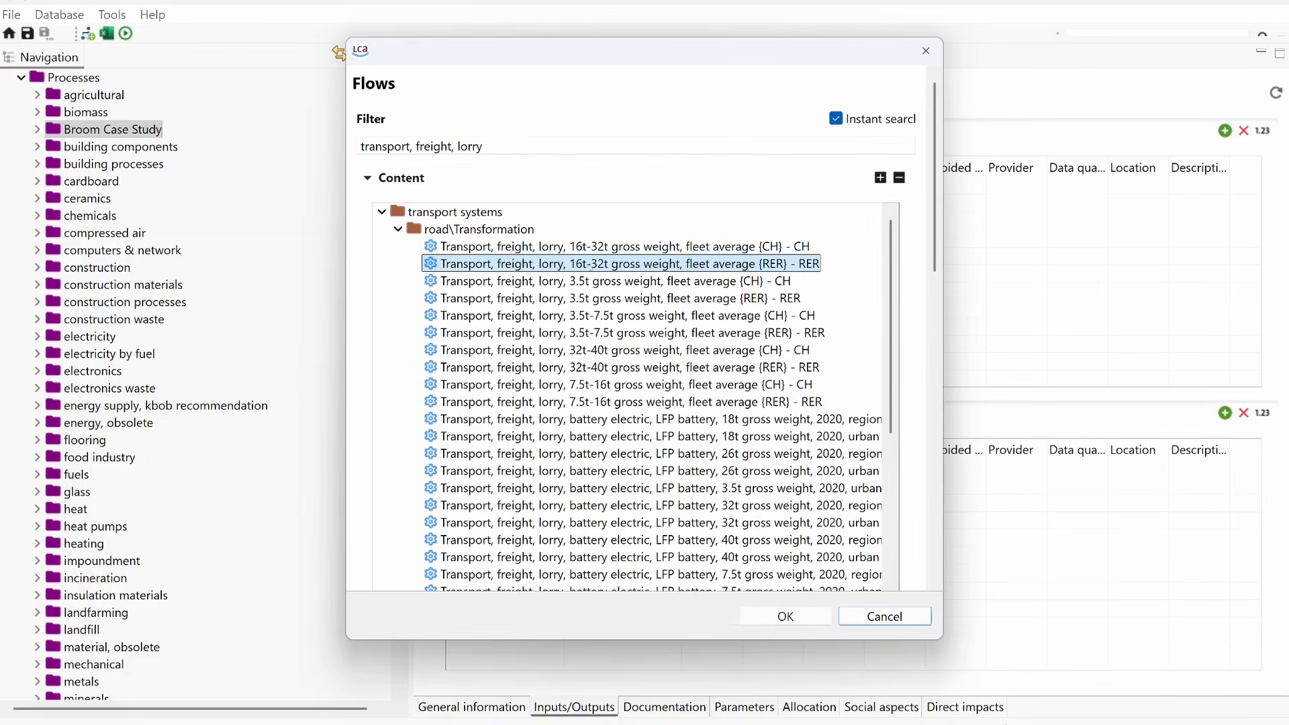
{"action": "left_click", "coordinate": [791, 618]}
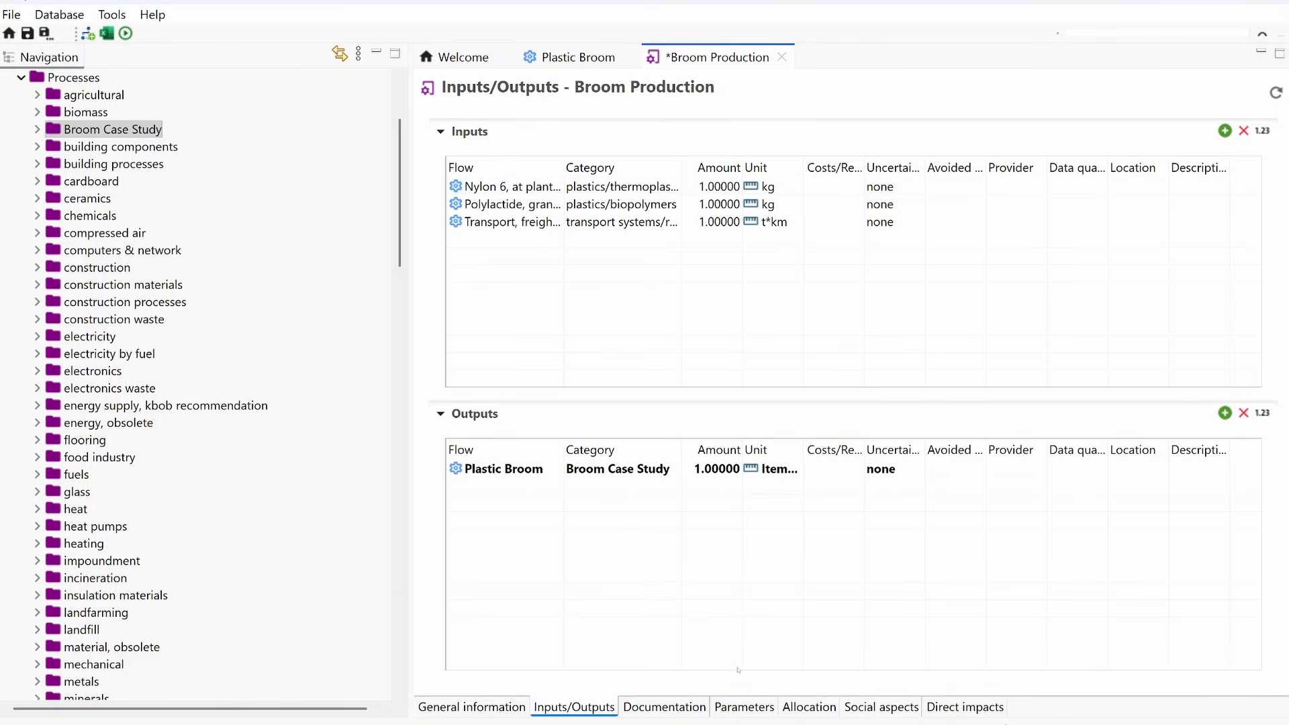
Step: Add an input parameter m_nylon to the Broom Production process with value 0.03 and description "mass of nylon, in kg"
{"action": "left_click", "coordinate": [743, 713]}
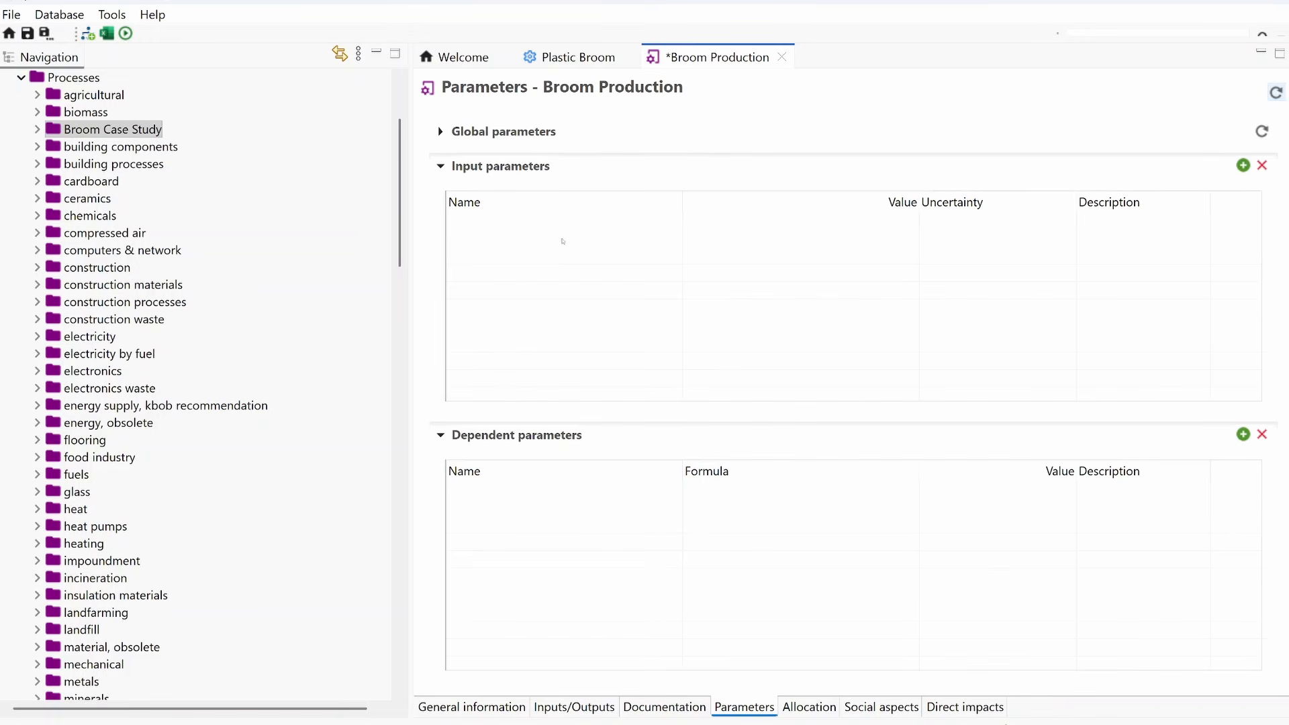
{"action": "left_click", "coordinate": [1243, 165]}
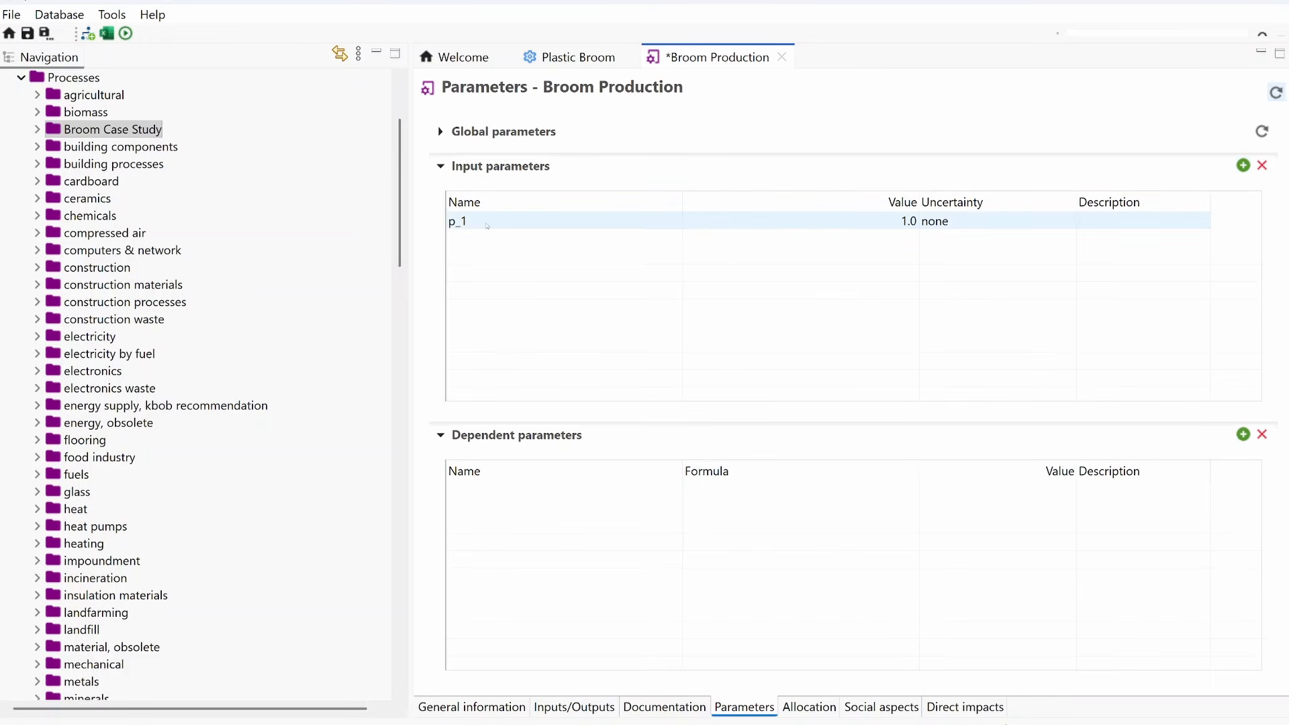
{"action": "left_click", "coordinate": [487, 224]}
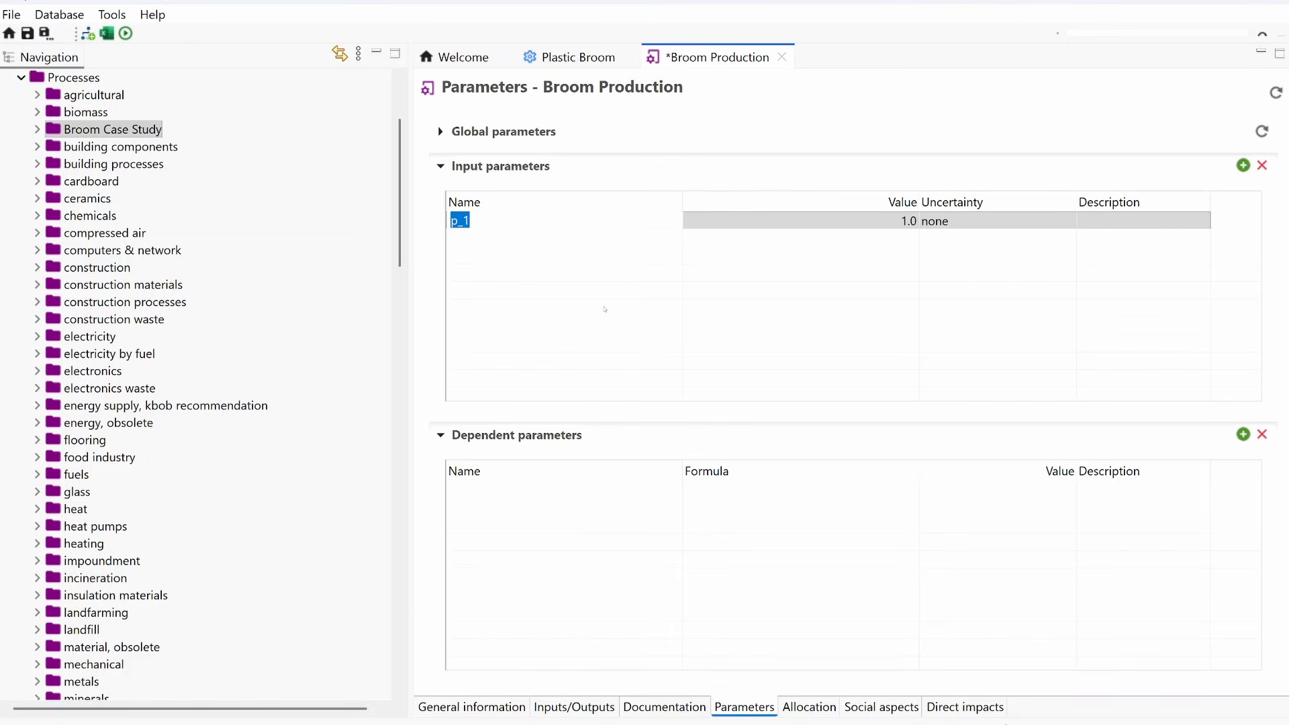
{"action": "type", "text": "m_nylon"}
{"action": "left_click", "coordinate": [737, 217]}
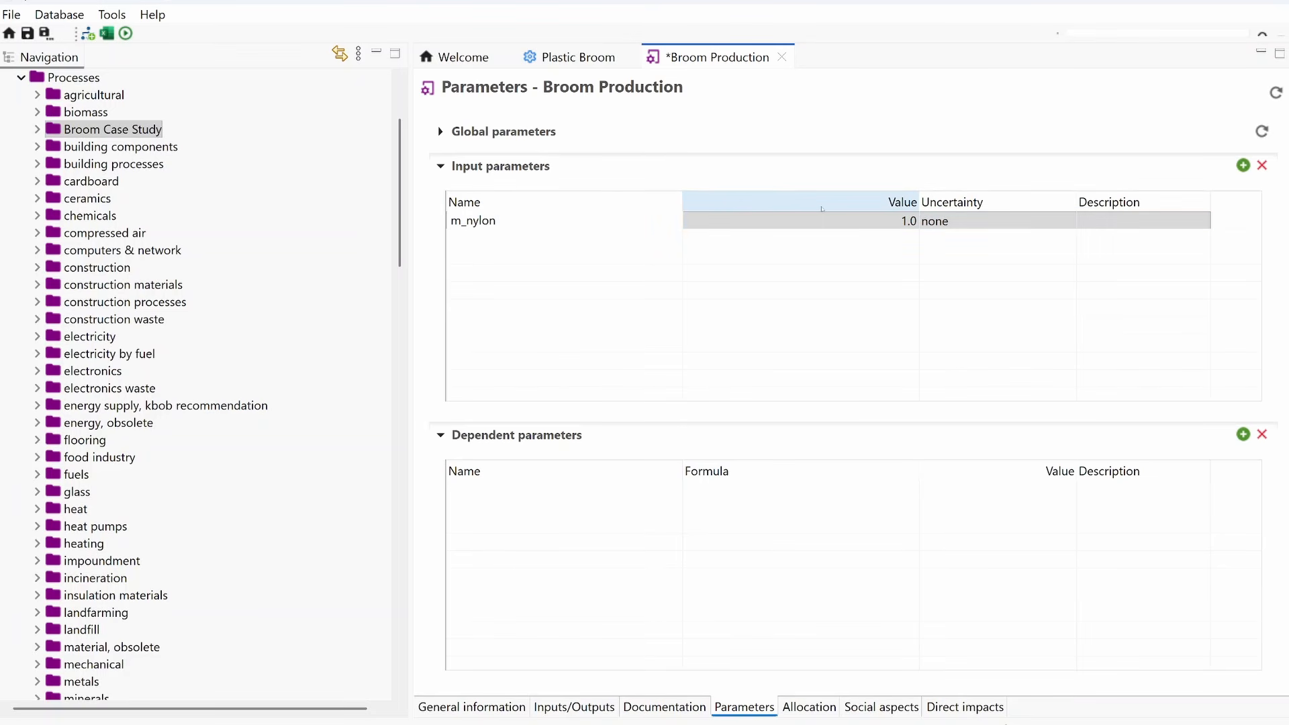
{"action": "left_click", "coordinate": [860, 220]}
{"action": "type", "text": "0"}
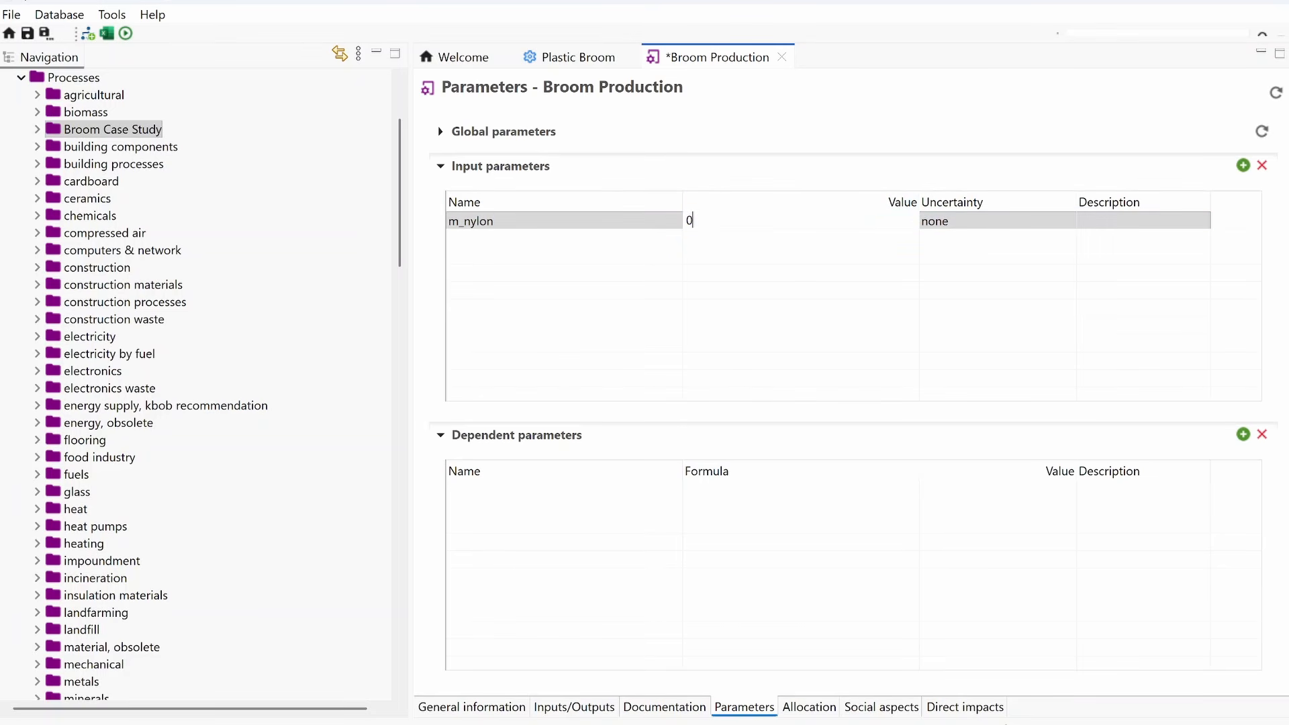
{"action": "type", "text": ".03"}
{"action": "left_click", "coordinate": [1094, 220]}
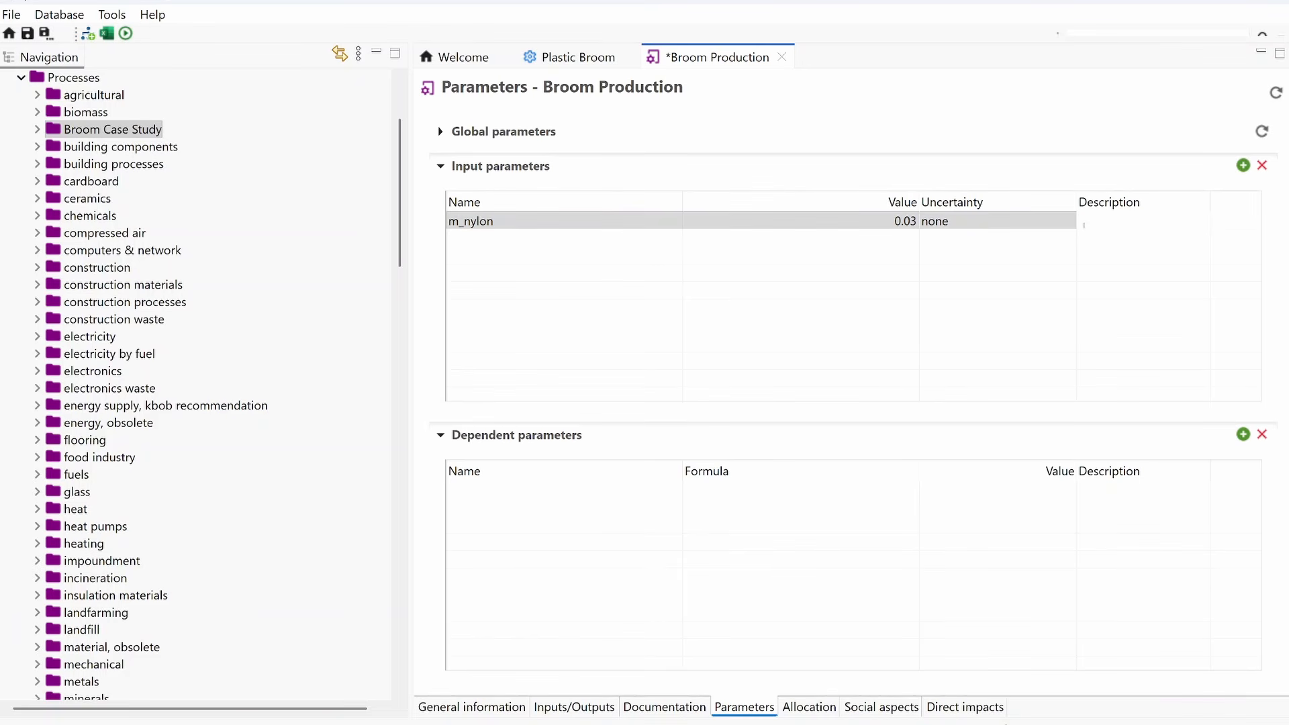
{"action": "type", "text": "mass of nylon, in kg"}
Step: Add an input parameter m_PLA with value 0.52 and description "mass of PLA, in kg"
{"action": "double_click", "coordinate": [546, 255]}
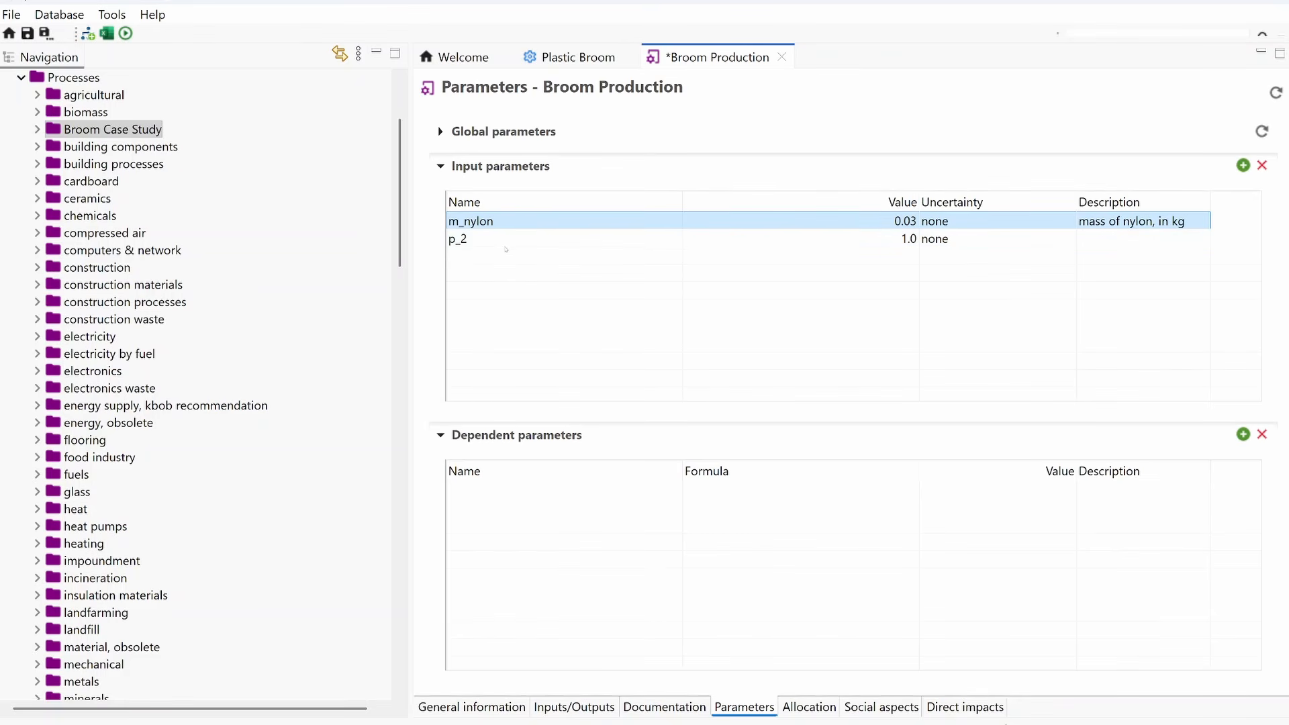
{"action": "left_click", "coordinate": [490, 240]}
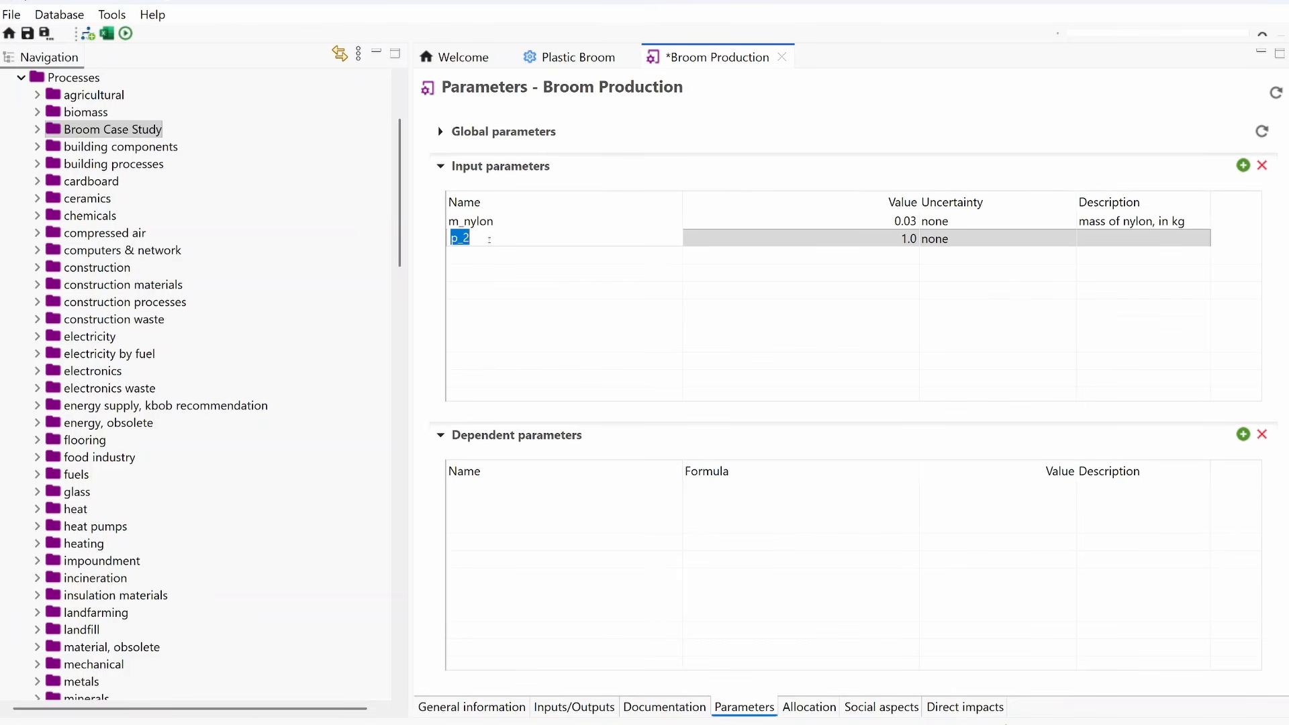
{"action": "type", "text": "m_PLA"}
{"action": "left_click", "coordinate": [1008, 246]}
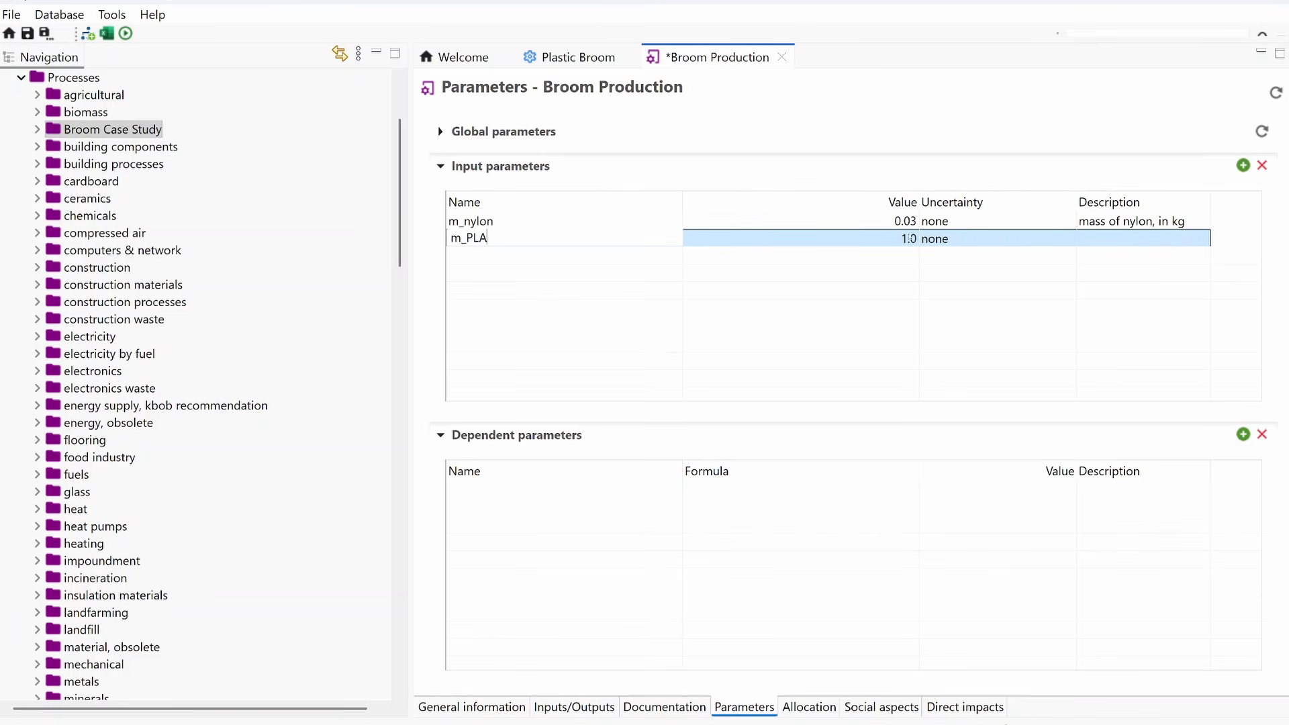
{"action": "left_click", "coordinate": [909, 238]}
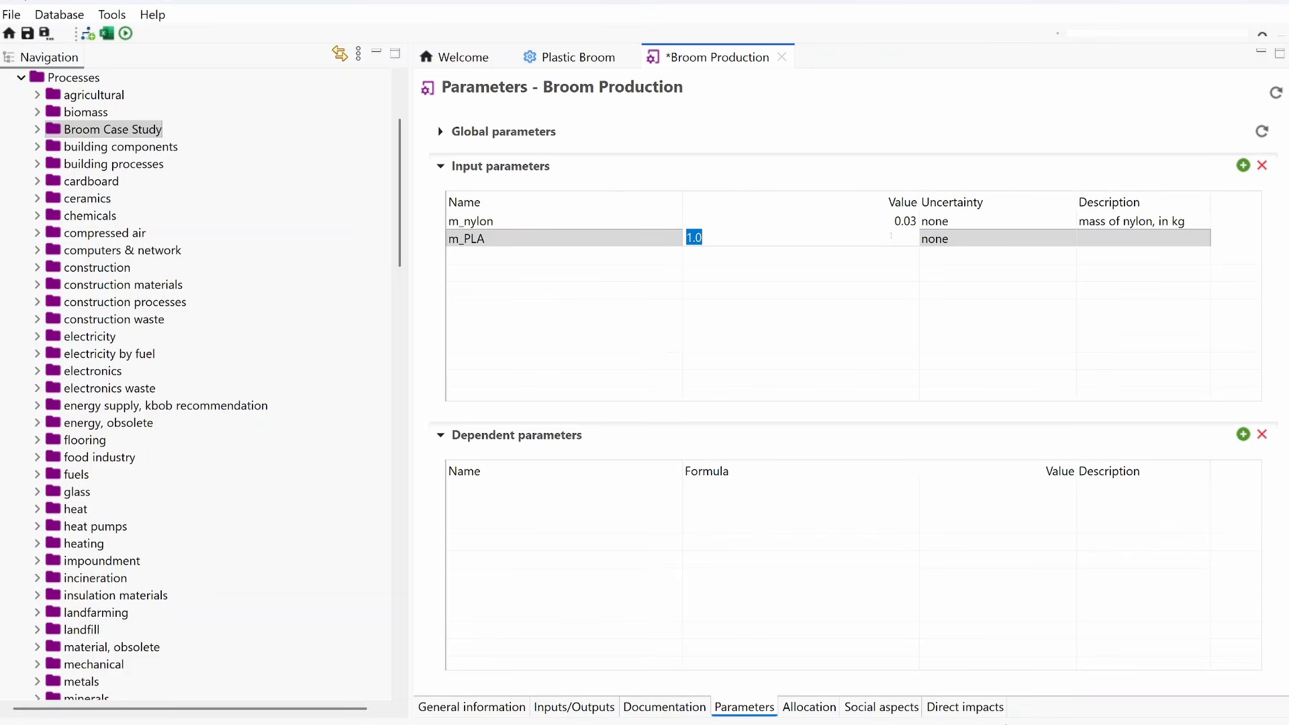
{"action": "type", "text": "0.52"}
{"action": "left_click", "coordinate": [1139, 240]}
{"action": "type", "text": "m"}
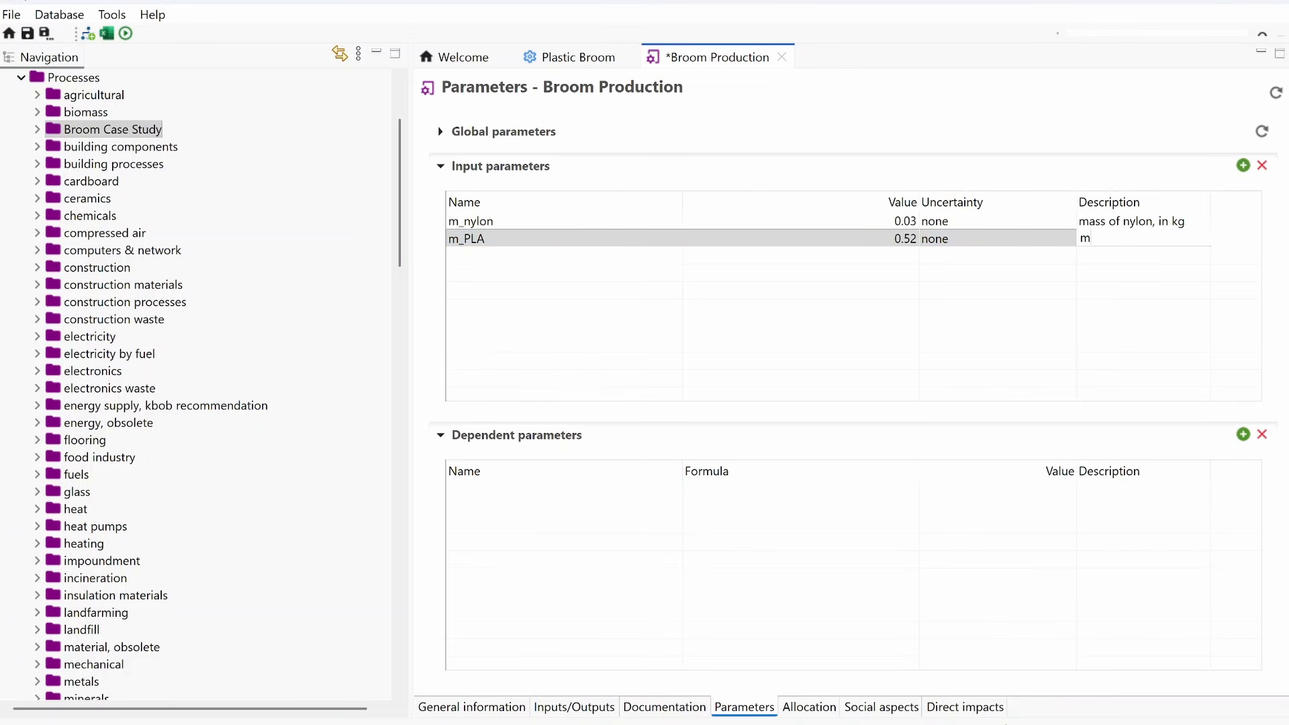
{"action": "type", "text": "ass of PLA, in kg"}
Step: Add an input parameter d_nylon with value 50 and description "transport distance nylon, in km"
{"action": "double_click", "coordinate": [575, 270]}
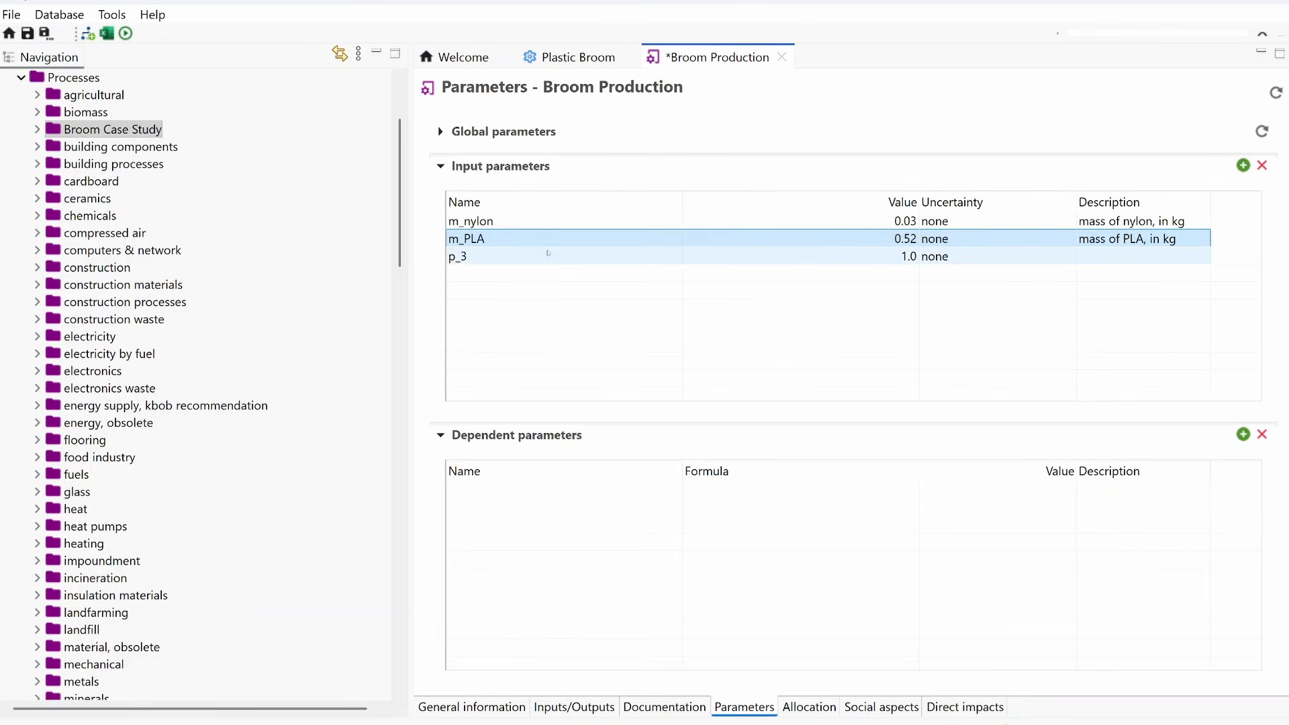
{"action": "left_click", "coordinate": [519, 261]}
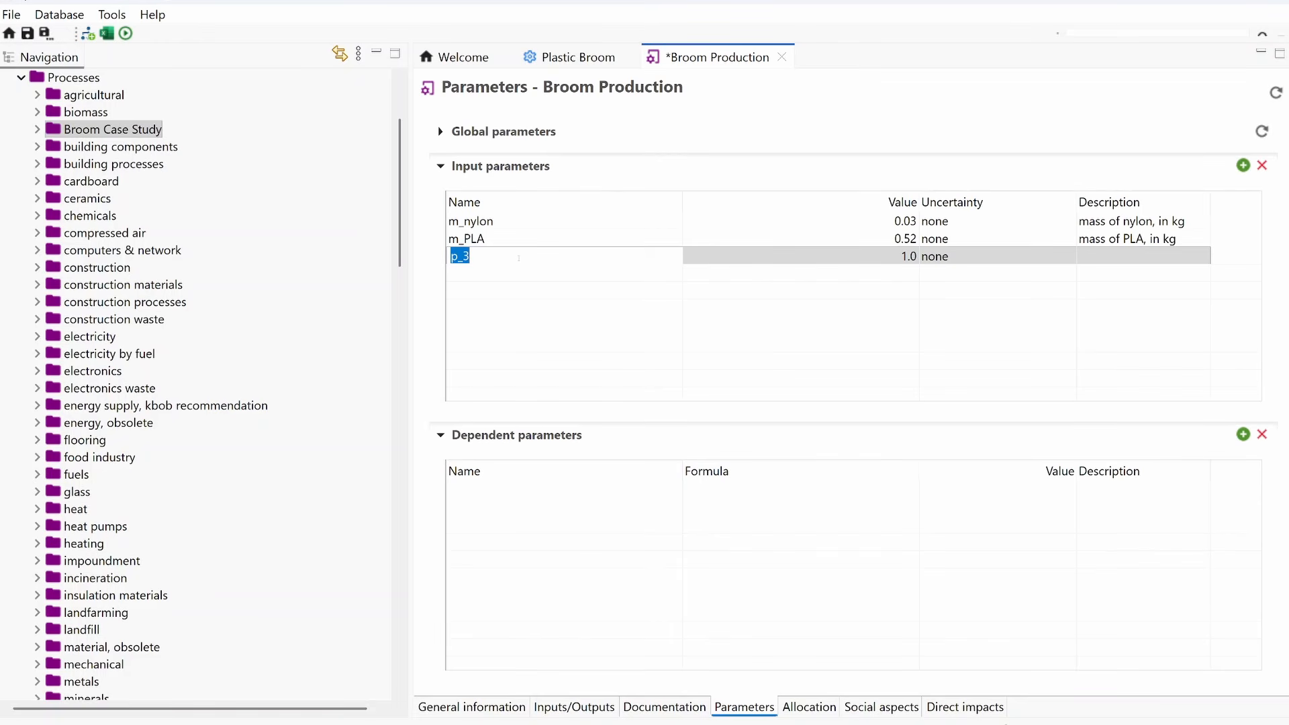
{"action": "type", "text": "d_nylon"}
{"action": "left_click", "coordinate": [859, 261]}
{"action": "type", "text": "50"}
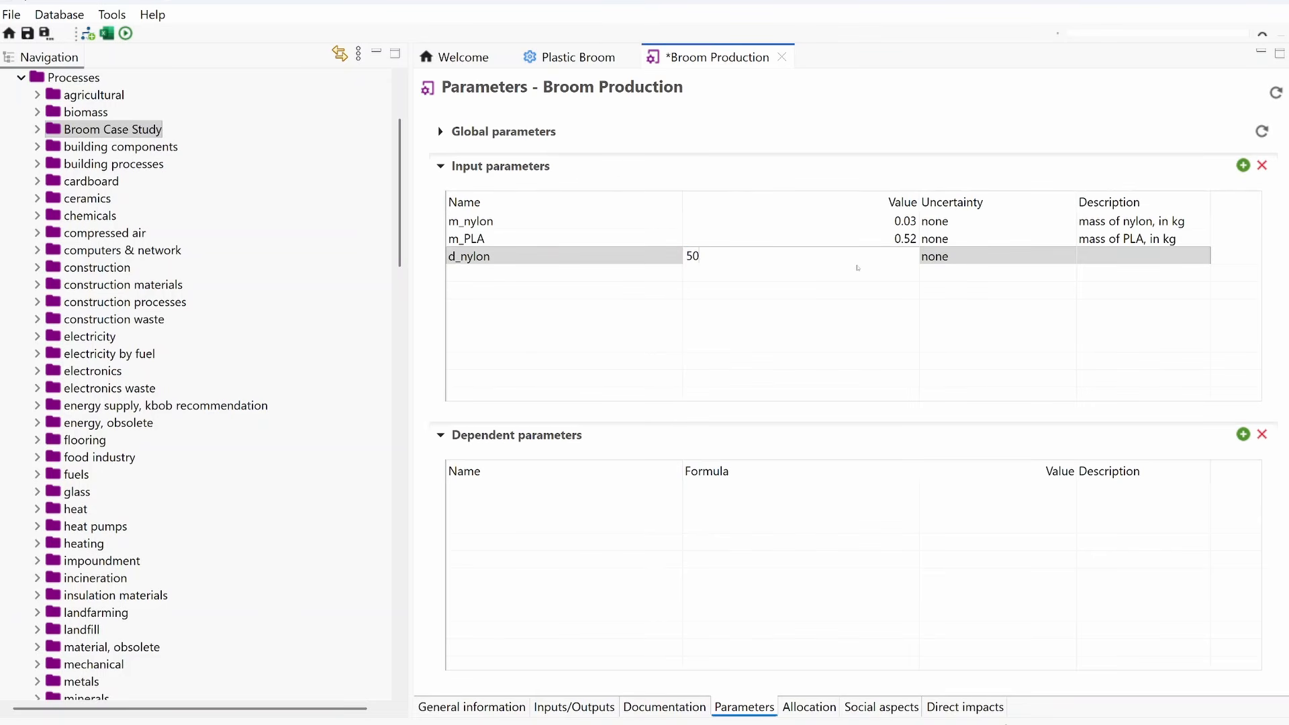
{"action": "left_click", "coordinate": [1114, 259]}
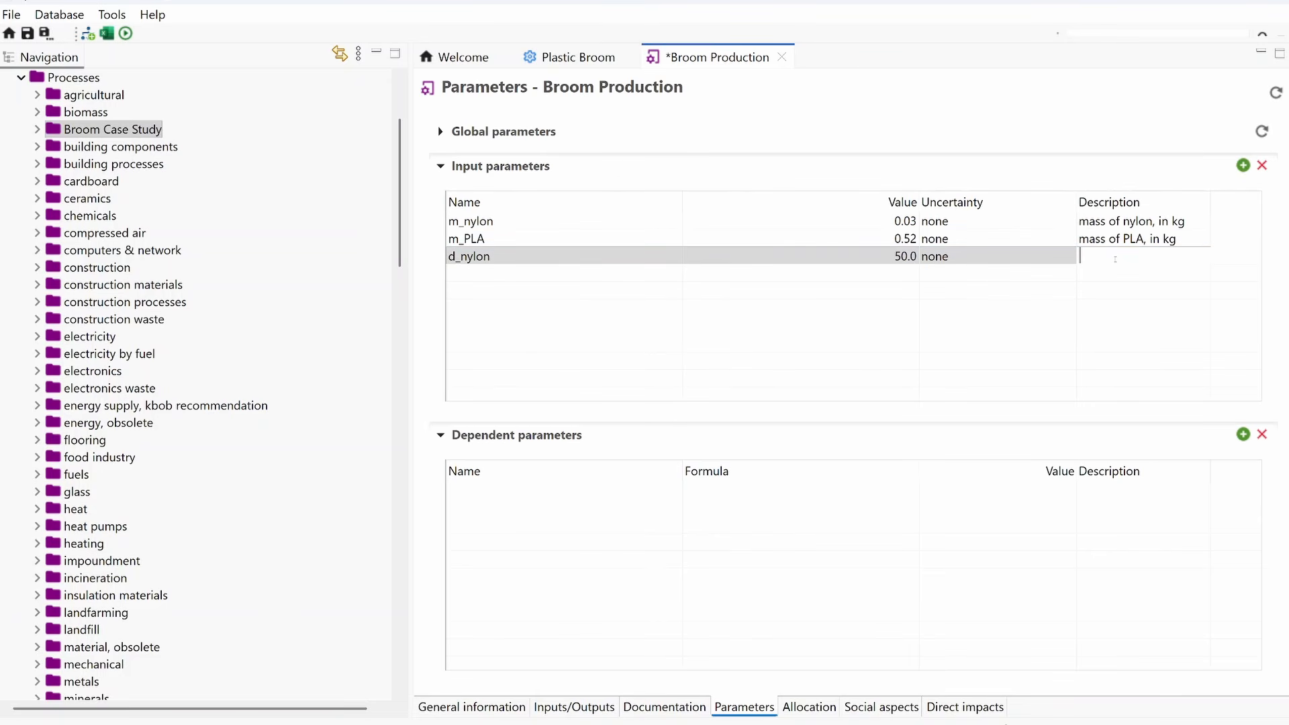
{"action": "type", "text": "transport dist"}
{"action": "type", "text": "ance,"}
{"action": "type", "text": "nyl"}
{"action": "type", "text": "on, in k"}
{"action": "type", "text": "m"}
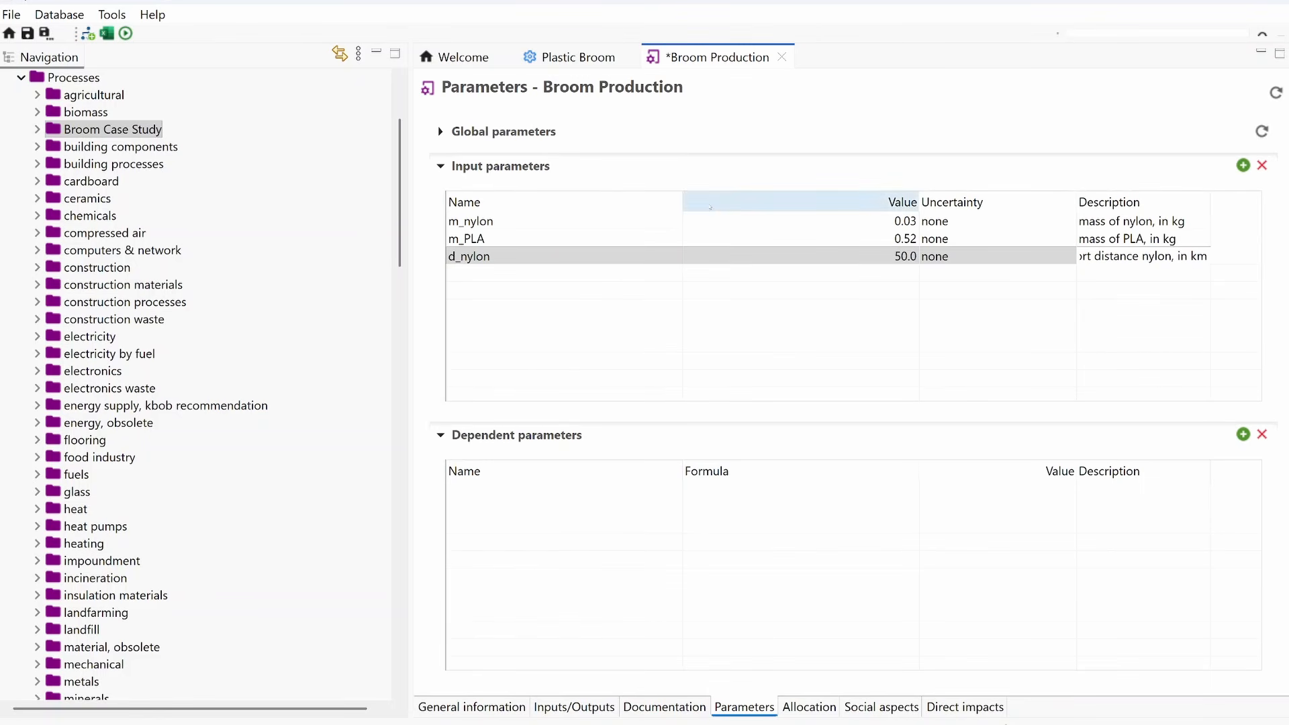
{"action": "key", "text": "Return"}
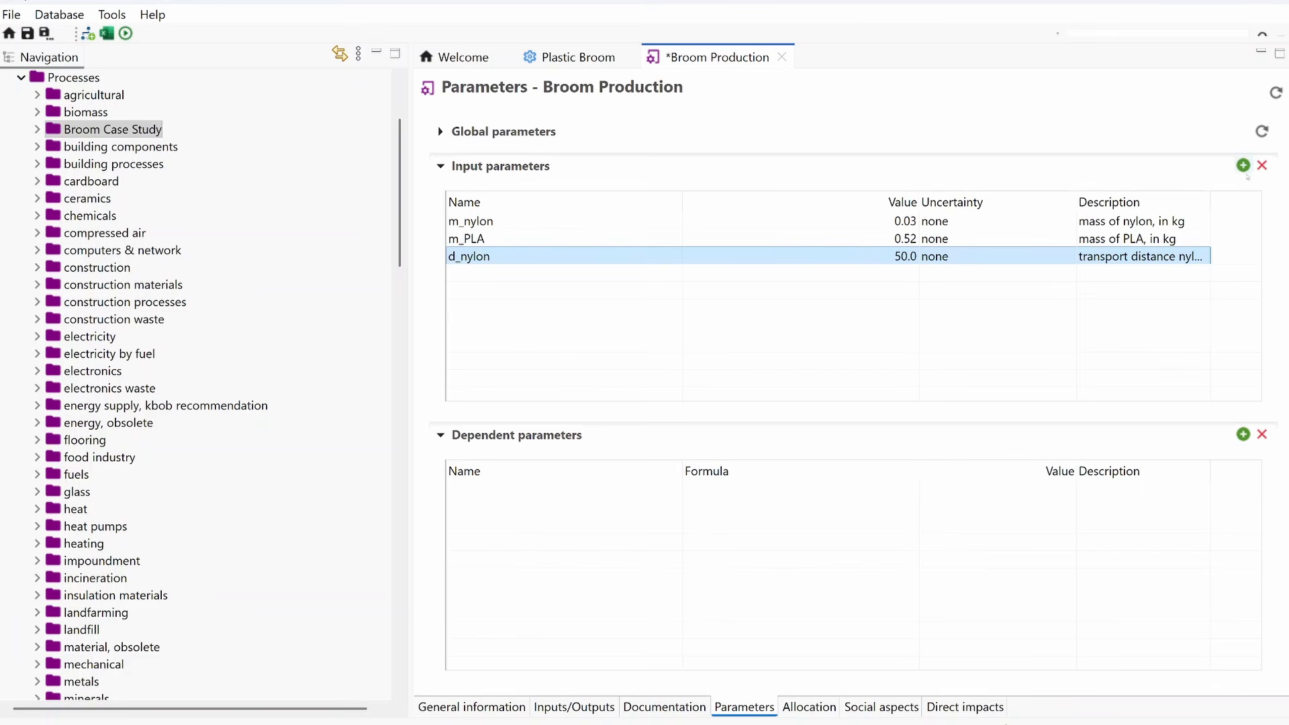
Step: Add an input parameter d_PLA with value 200 and description "transport distance, PLA, in km", and save all changes
{"action": "left_click", "coordinate": [1244, 167]}
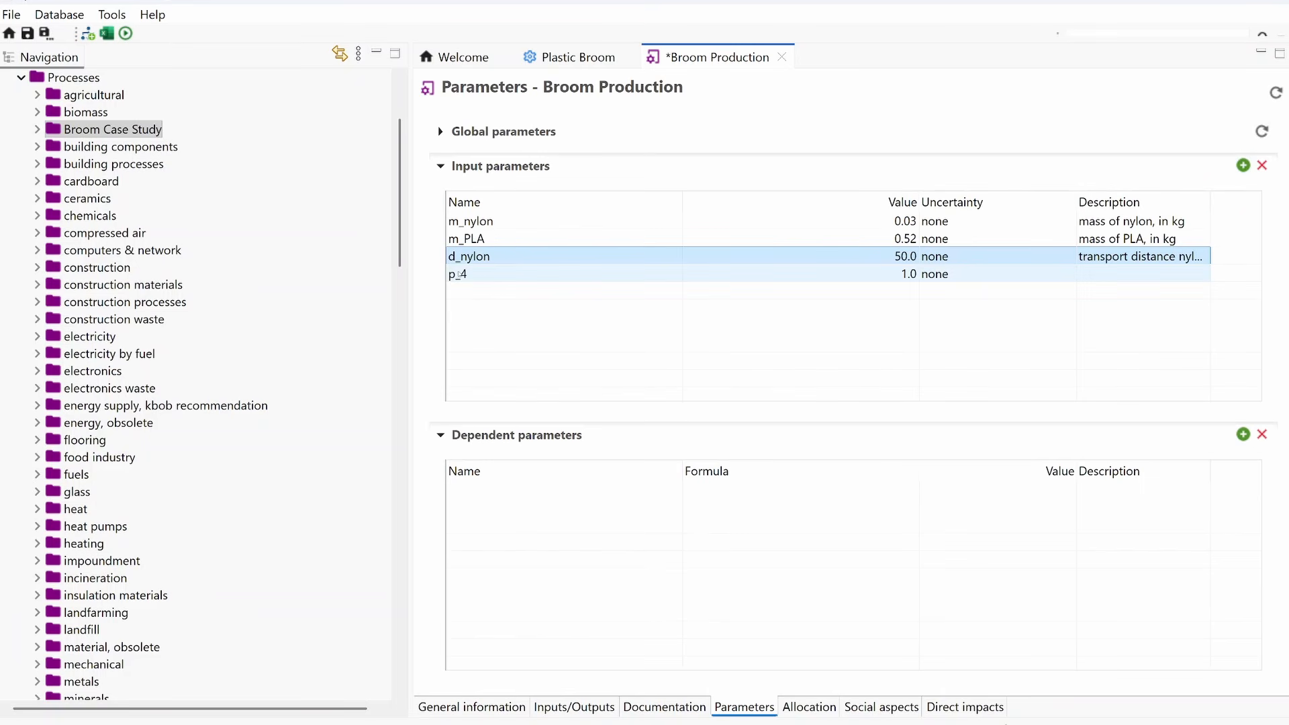
{"action": "left_click", "coordinate": [458, 275]}
{"action": "type", "text": "d"}
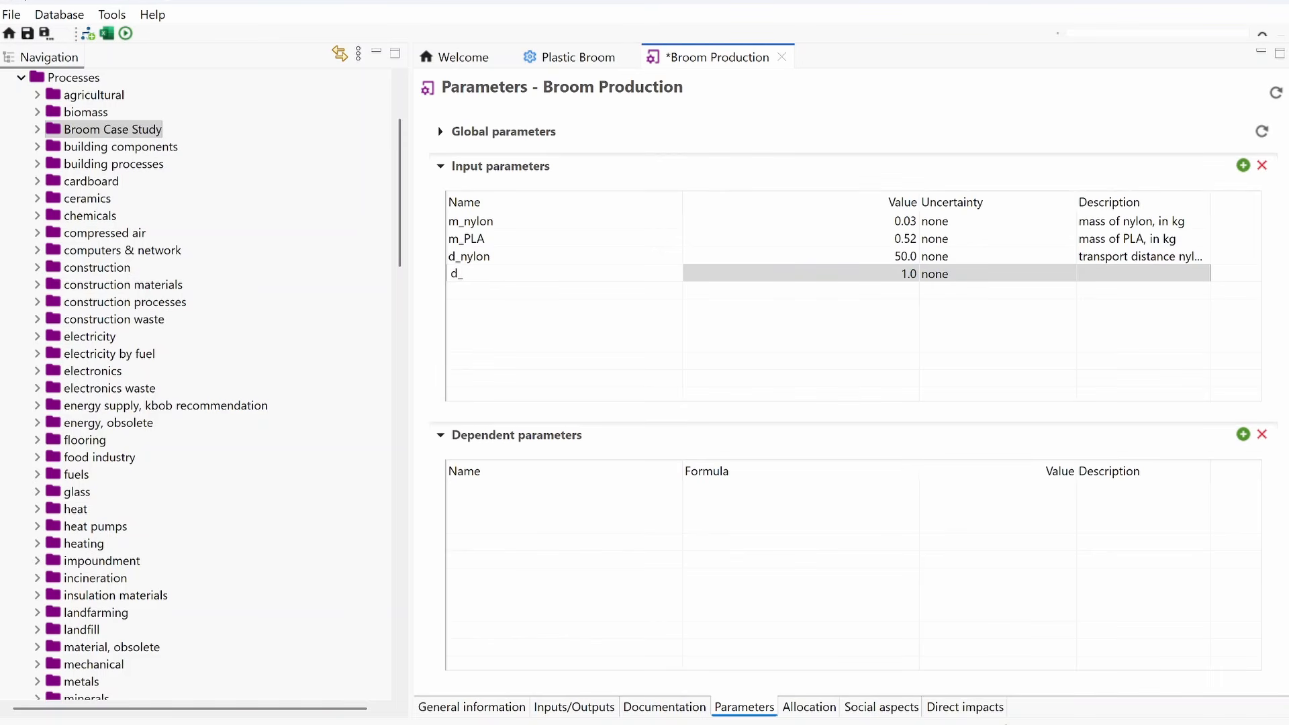
{"action": "type", "text": "_PLA"}
{"action": "left_click", "coordinate": [843, 277]}
{"action": "left_click", "coordinate": [844, 274]}
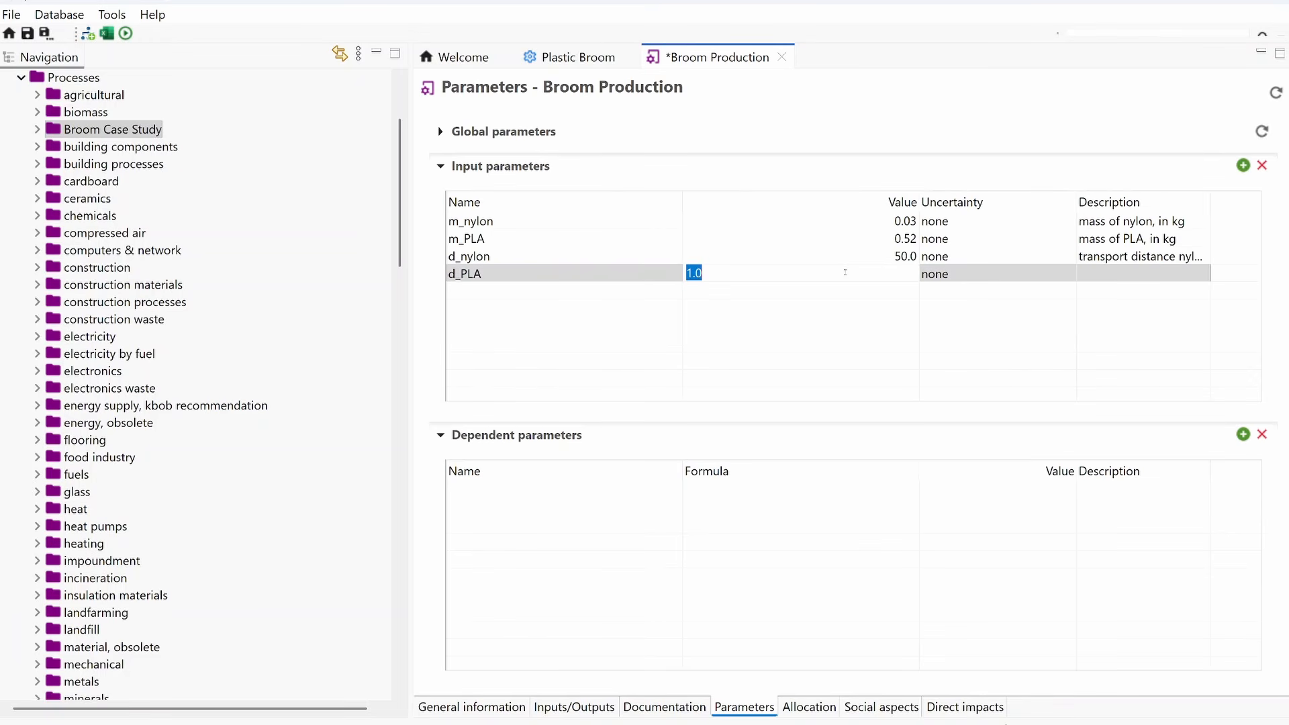
{"action": "type", "text": "200"}
{"action": "left_click", "coordinate": [1092, 270]}
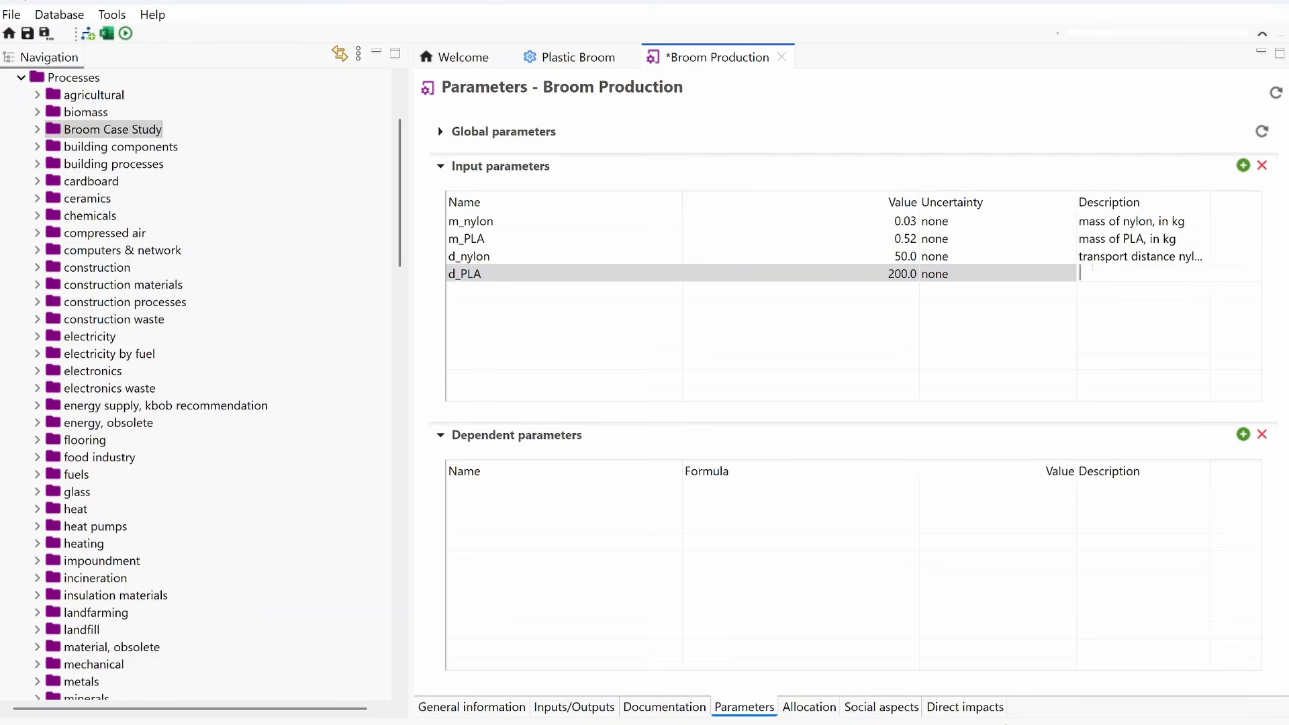
{"action": "type", "text": "transport distn"}
{"action": "key", "text": "BackSpace"}
{"action": "type", "text": "ance, PLA, in km"}
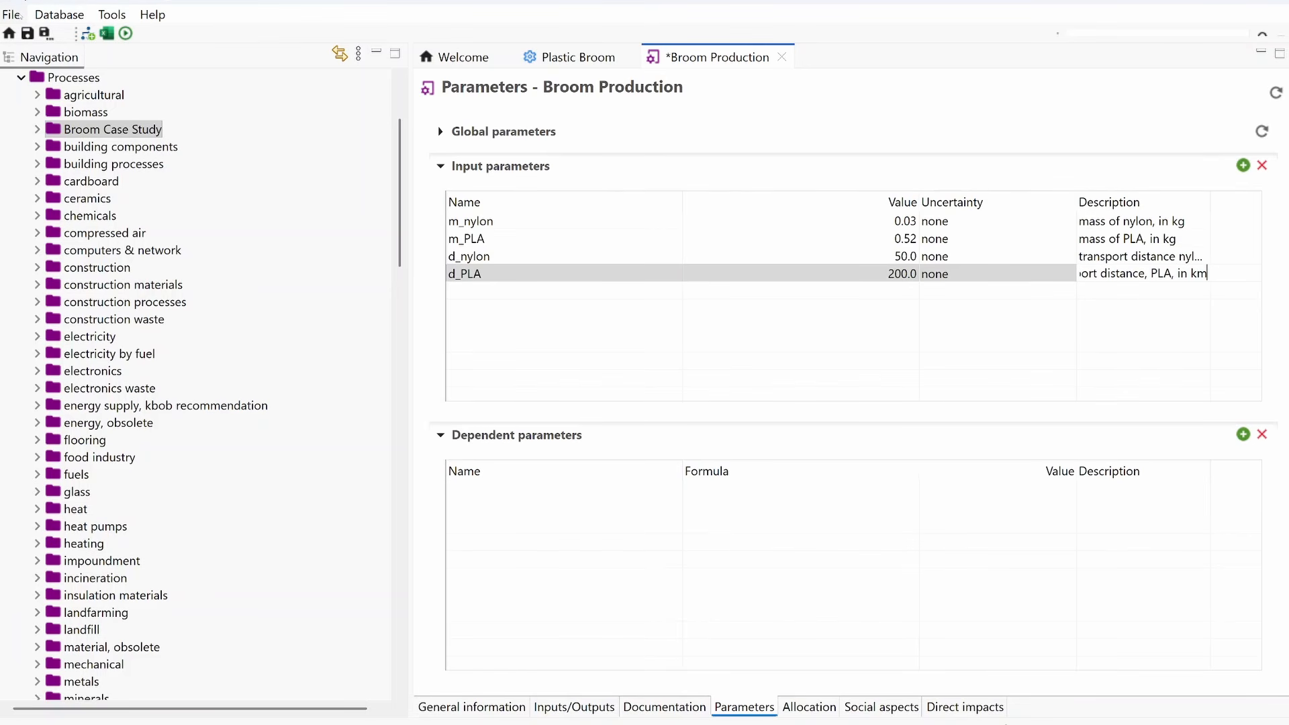
{"action": "left_click", "coordinate": [20, 15]}
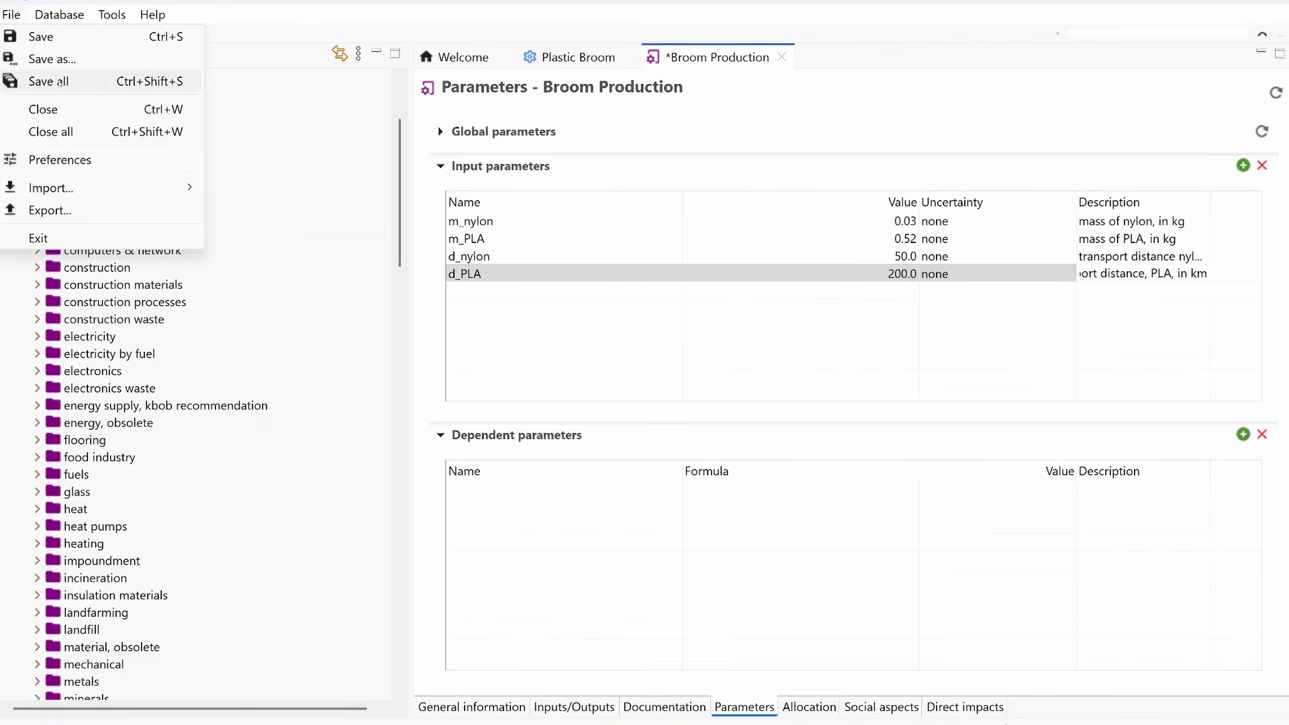
{"action": "left_click", "coordinate": [59, 84]}
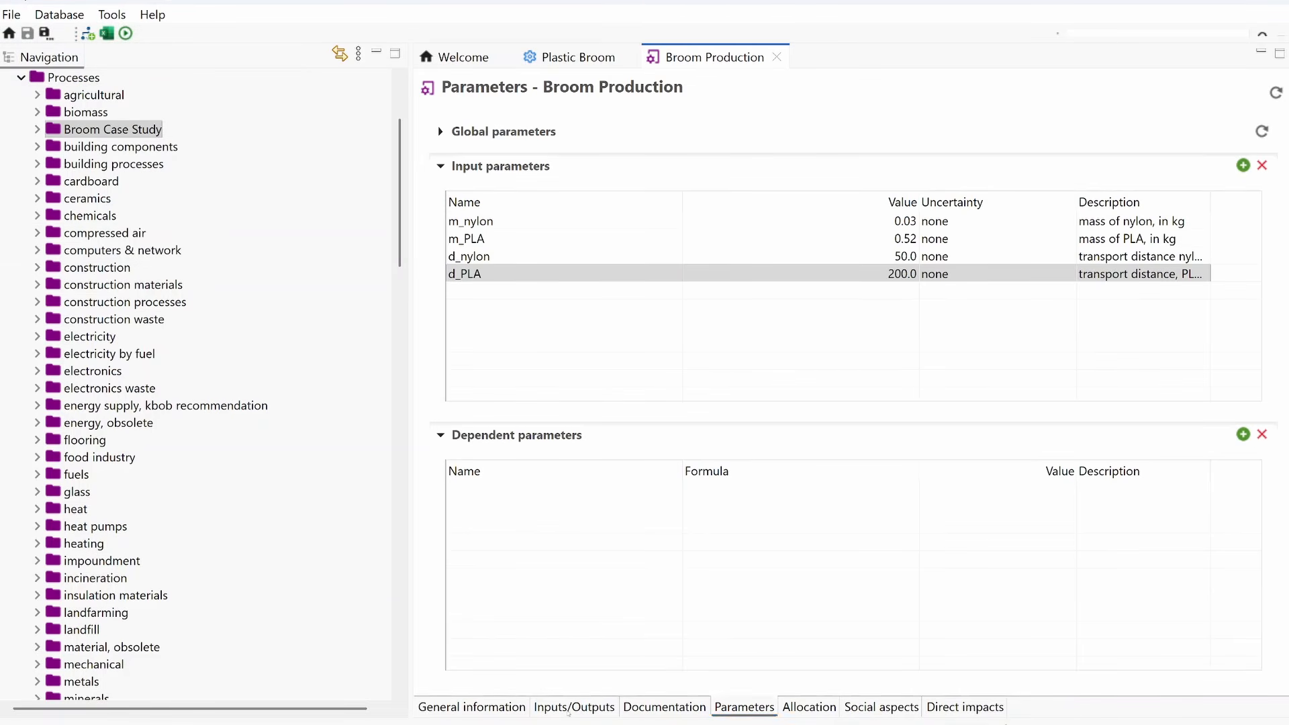
Step: Set the amount of the Nylon 6 input in the Broom Production process to the parameter m_nylon
{"action": "left_click", "coordinate": [571, 707]}
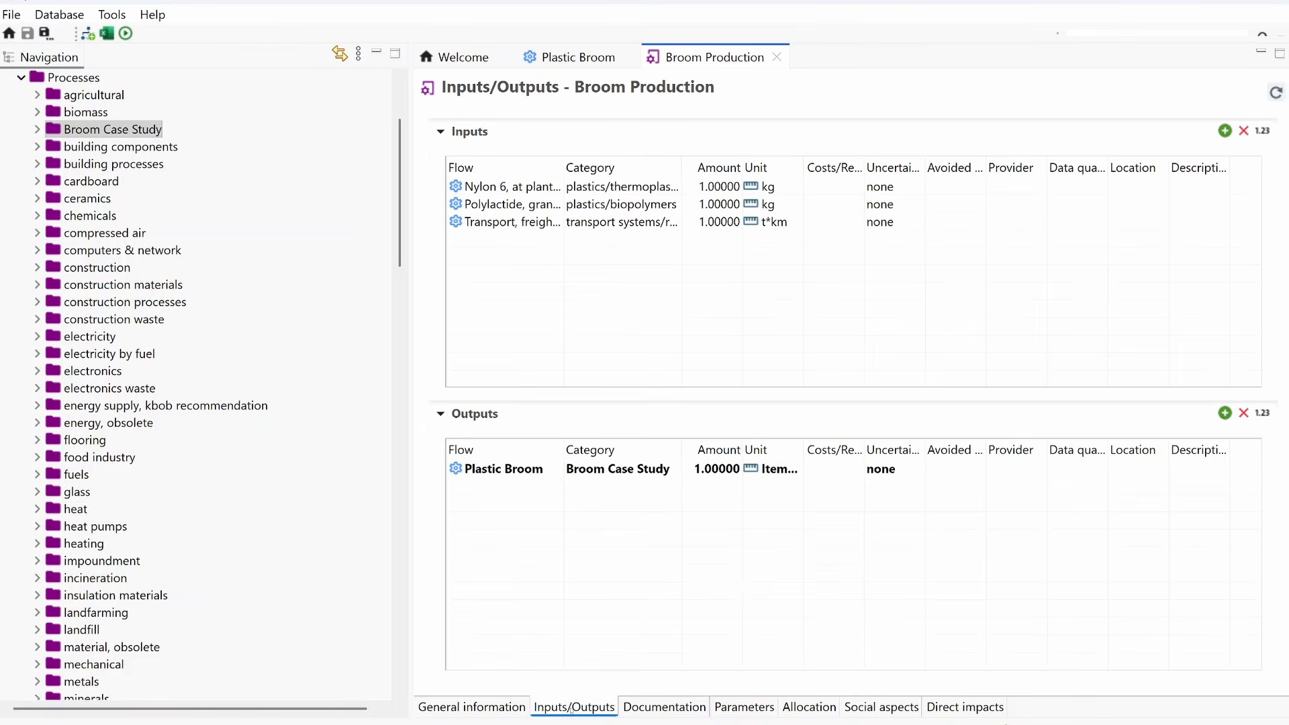
{"action": "left_click", "coordinate": [715, 190]}
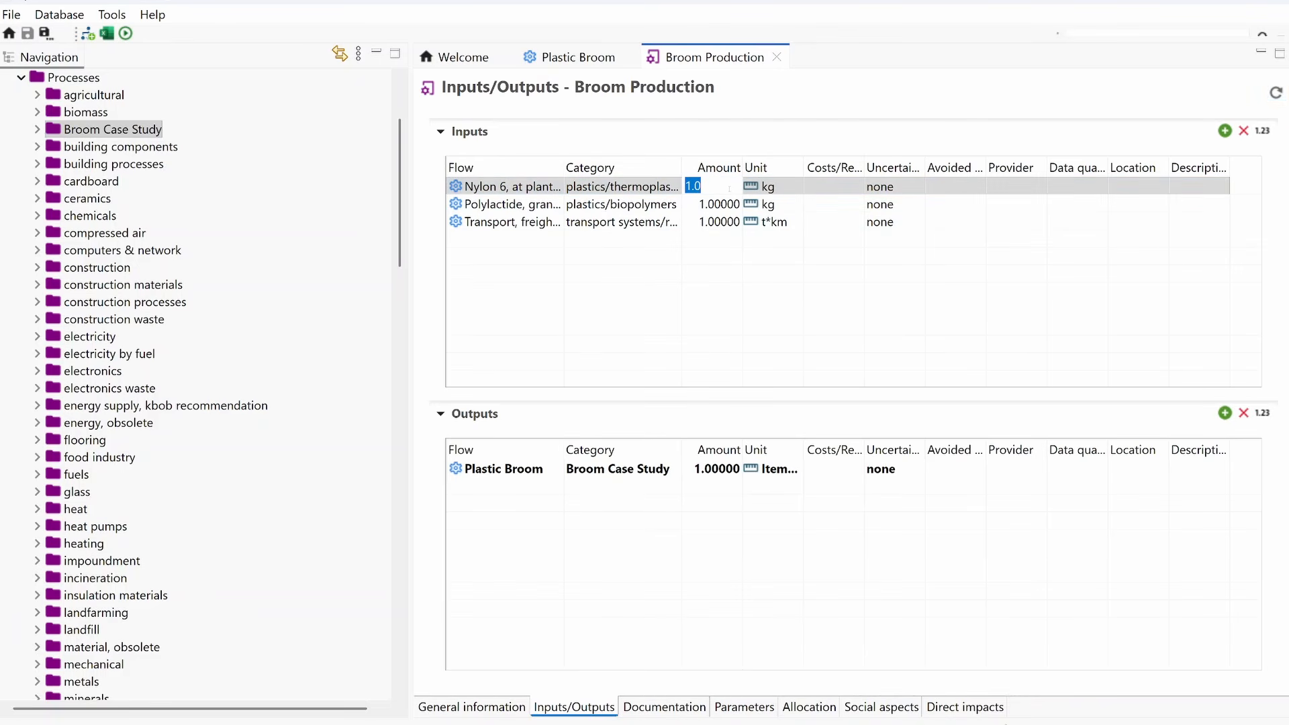
{"action": "type", "text": "m_"}
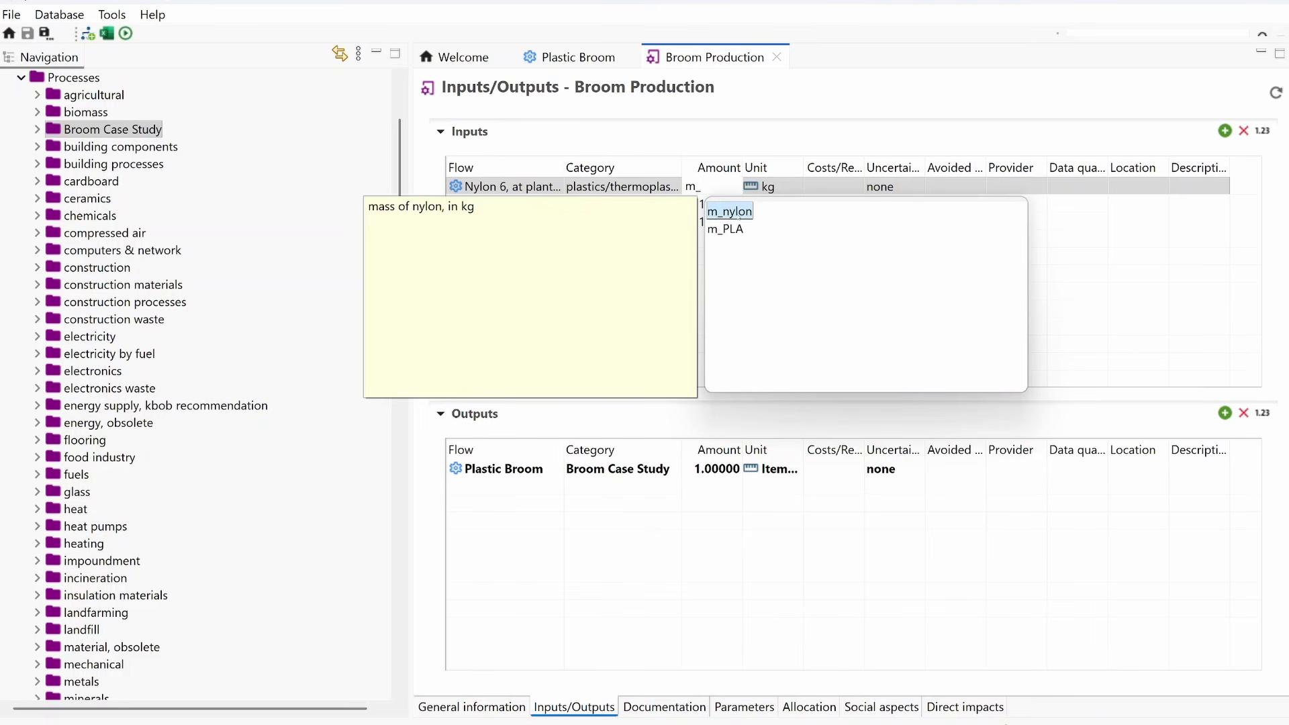
{"action": "double_click", "coordinate": [739, 212]}
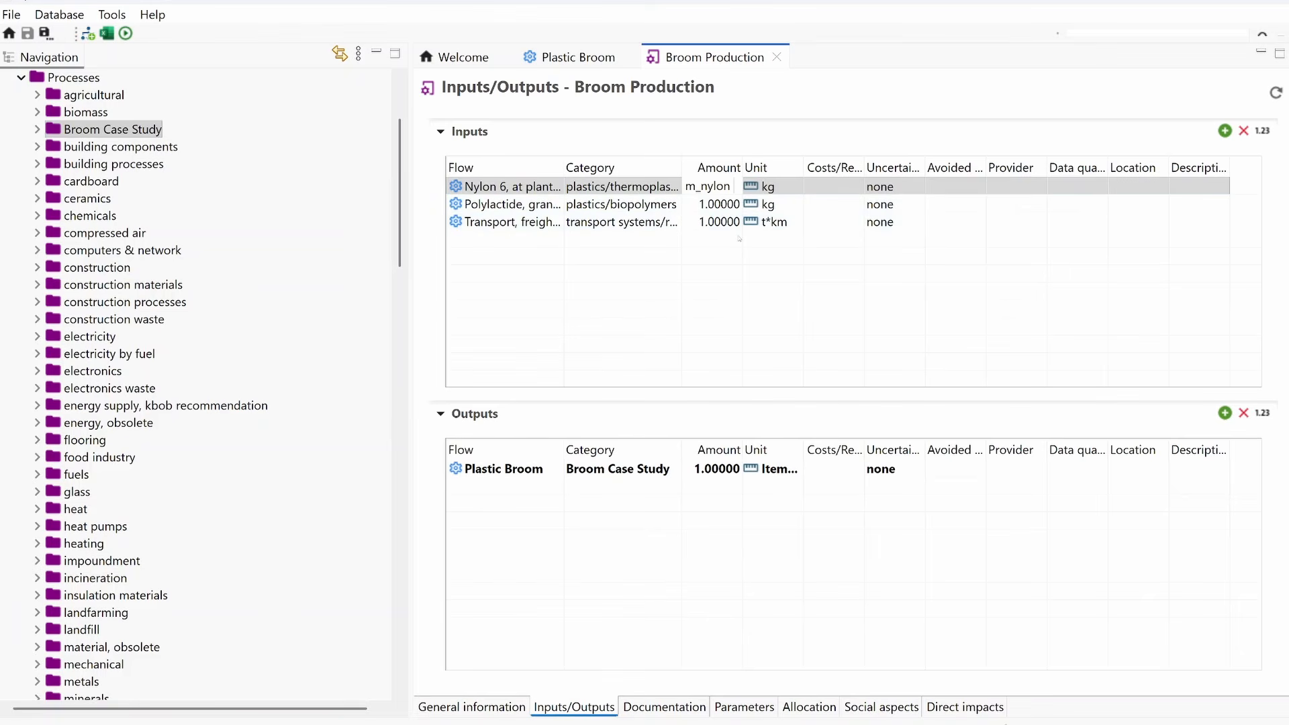
Step: Set the amount of the Polylactide granulate input to the parameter m_PLA
{"action": "left_click", "coordinate": [725, 206]}
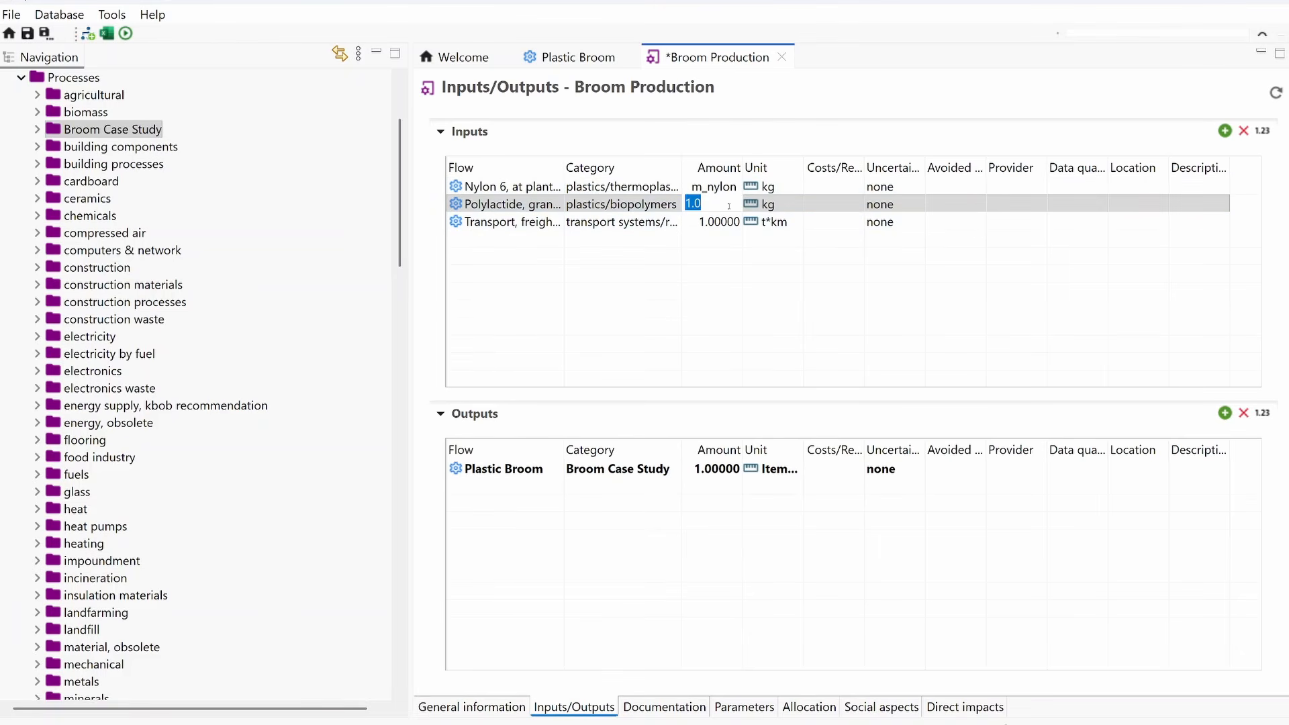
{"action": "type", "text": "m_PLA"}
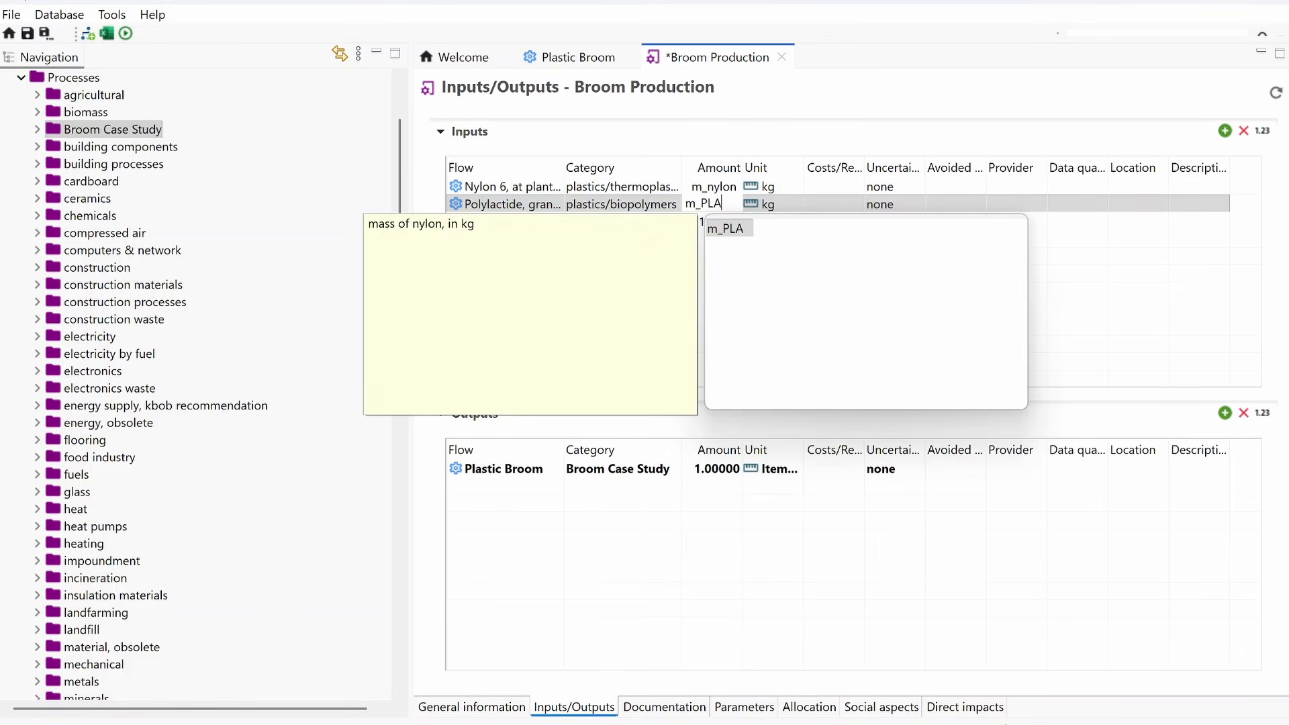
{"action": "key", "text": "Return"}
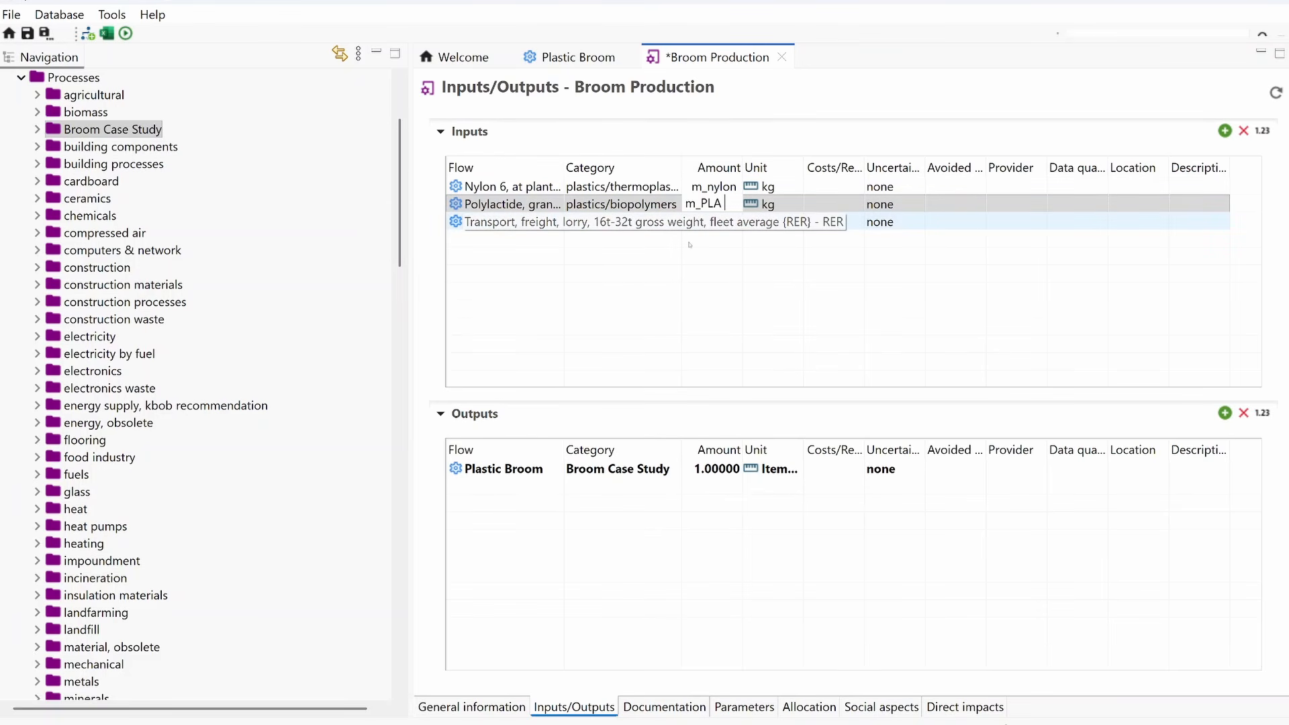
{"action": "key", "text": "Return"}
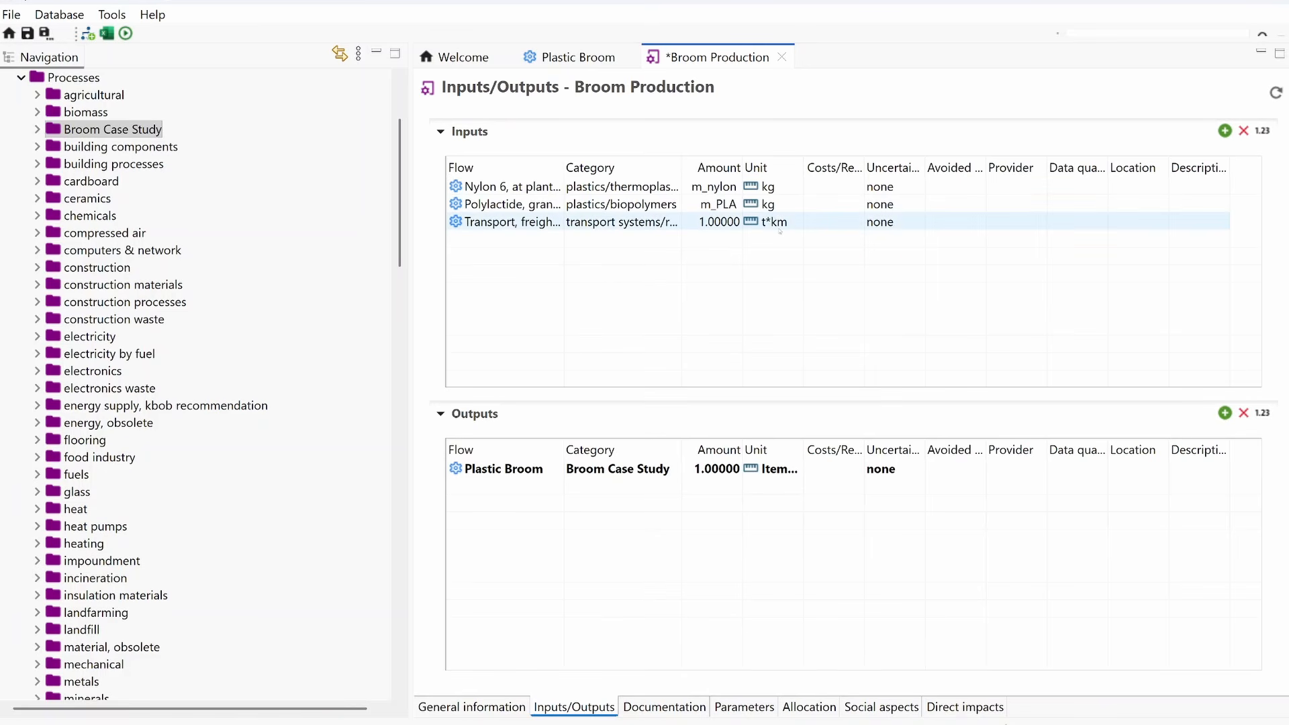
Step: Change the unit of the freight transport input to kg*km
{"action": "left_click", "coordinate": [799, 226]}
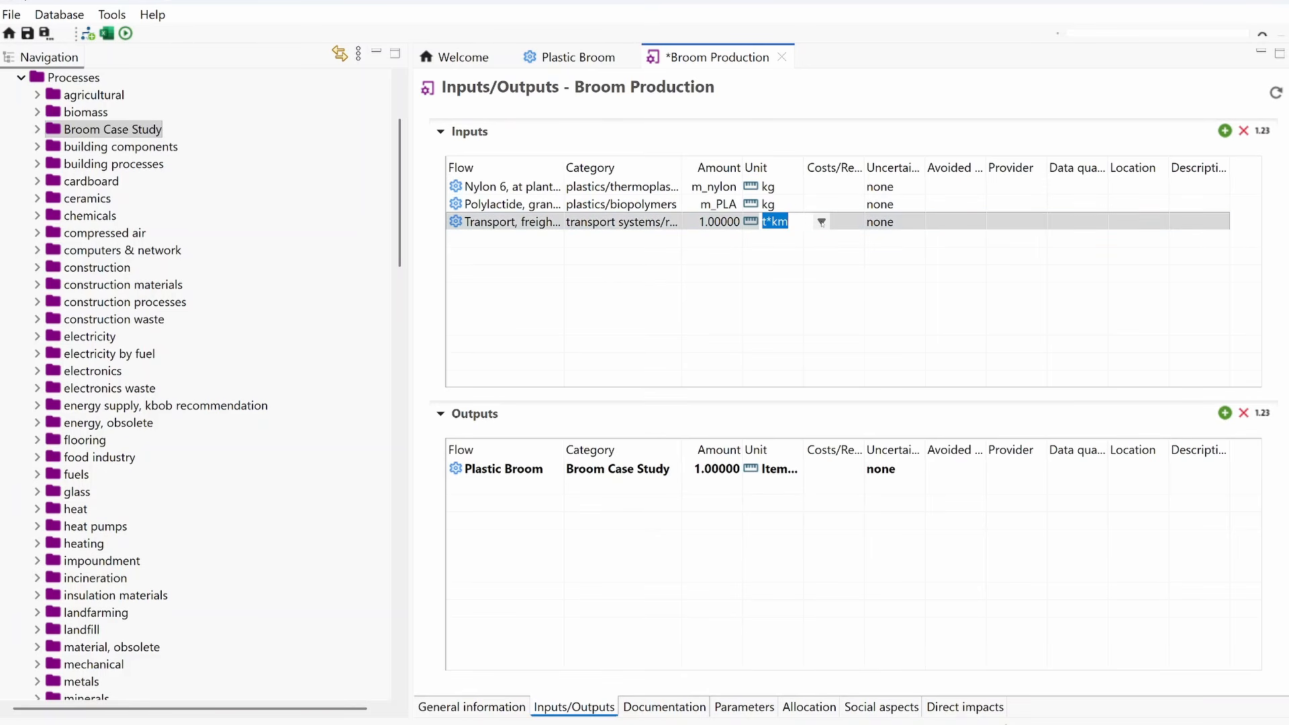
{"action": "left_click", "coordinate": [821, 222]}
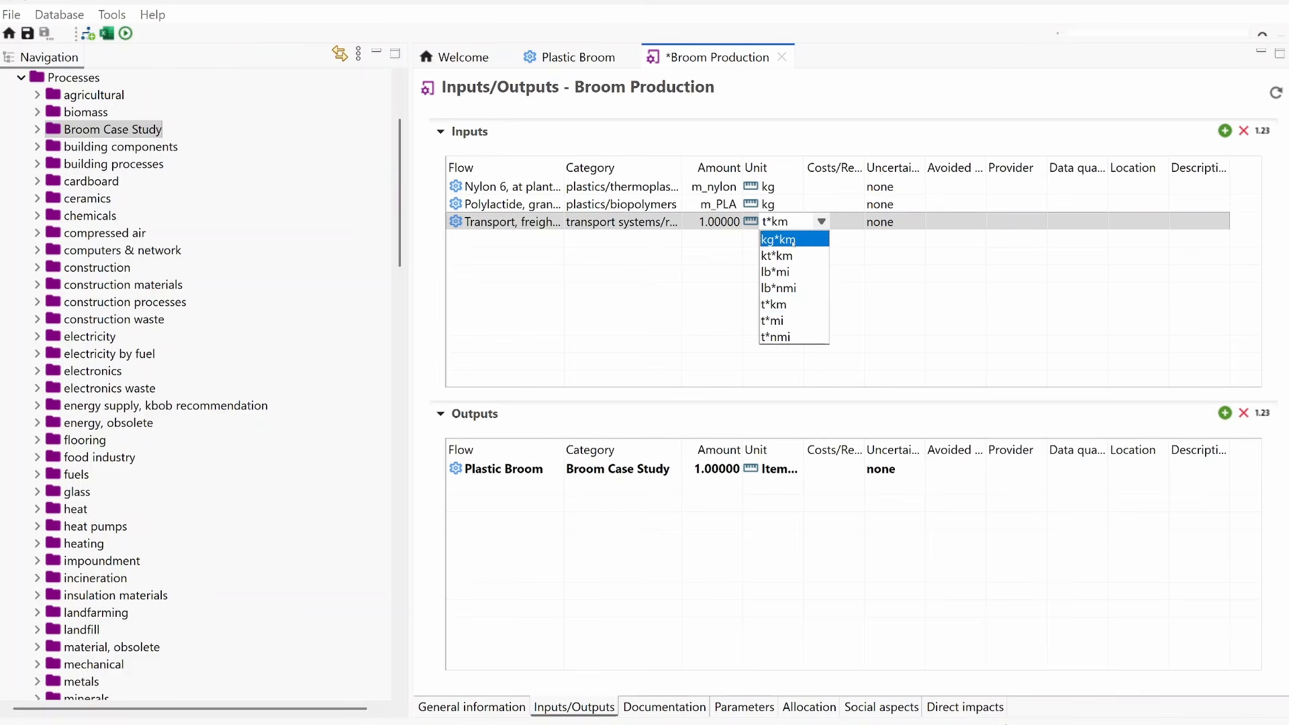
{"action": "left_click", "coordinate": [792, 240]}
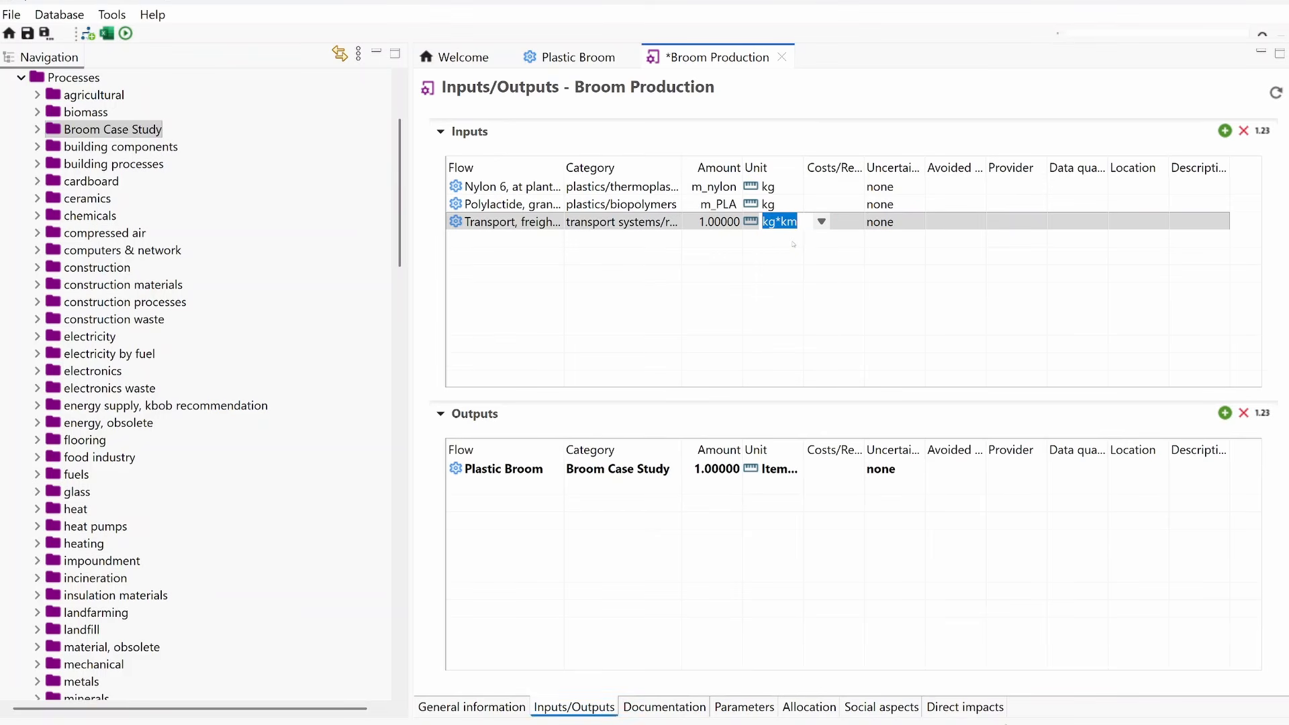
Step: Set the freight transport input's amount to the formula (m_nylon*d_nylon)+(m_PLA*d_PLA)
{"action": "left_click", "coordinate": [716, 224]}
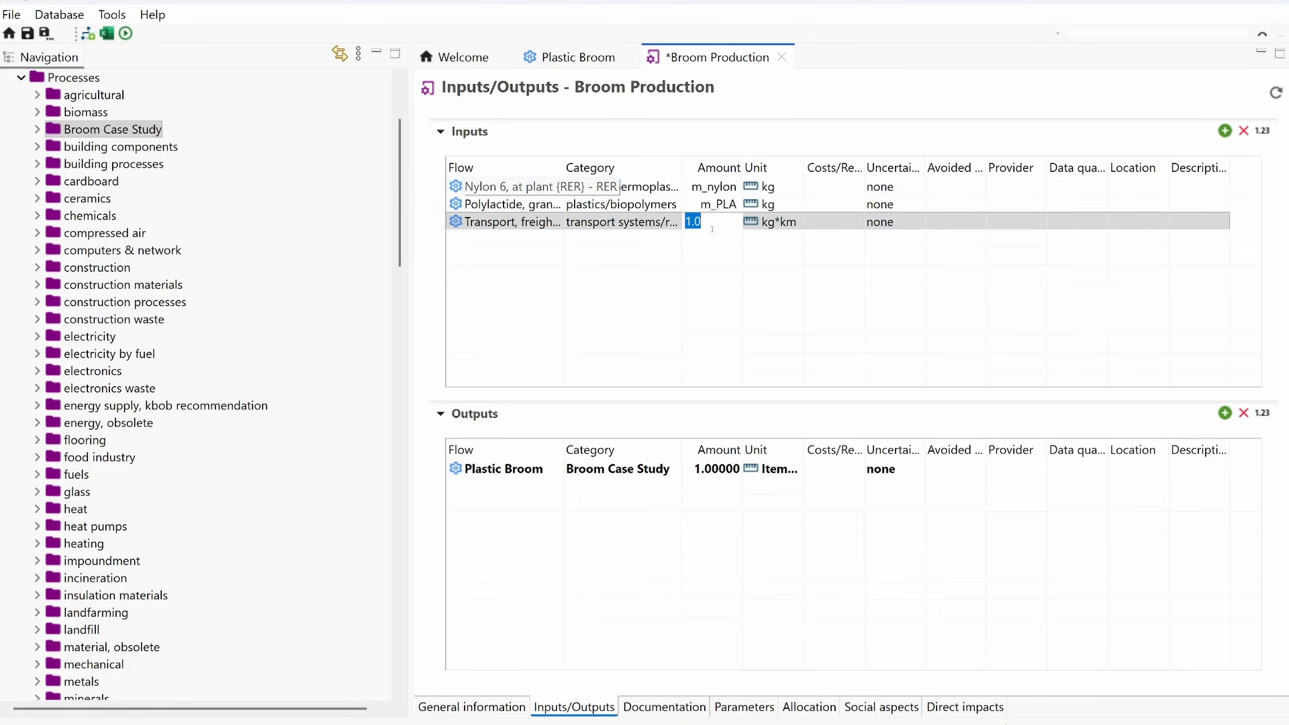
{"action": "type", "text": "(m"}
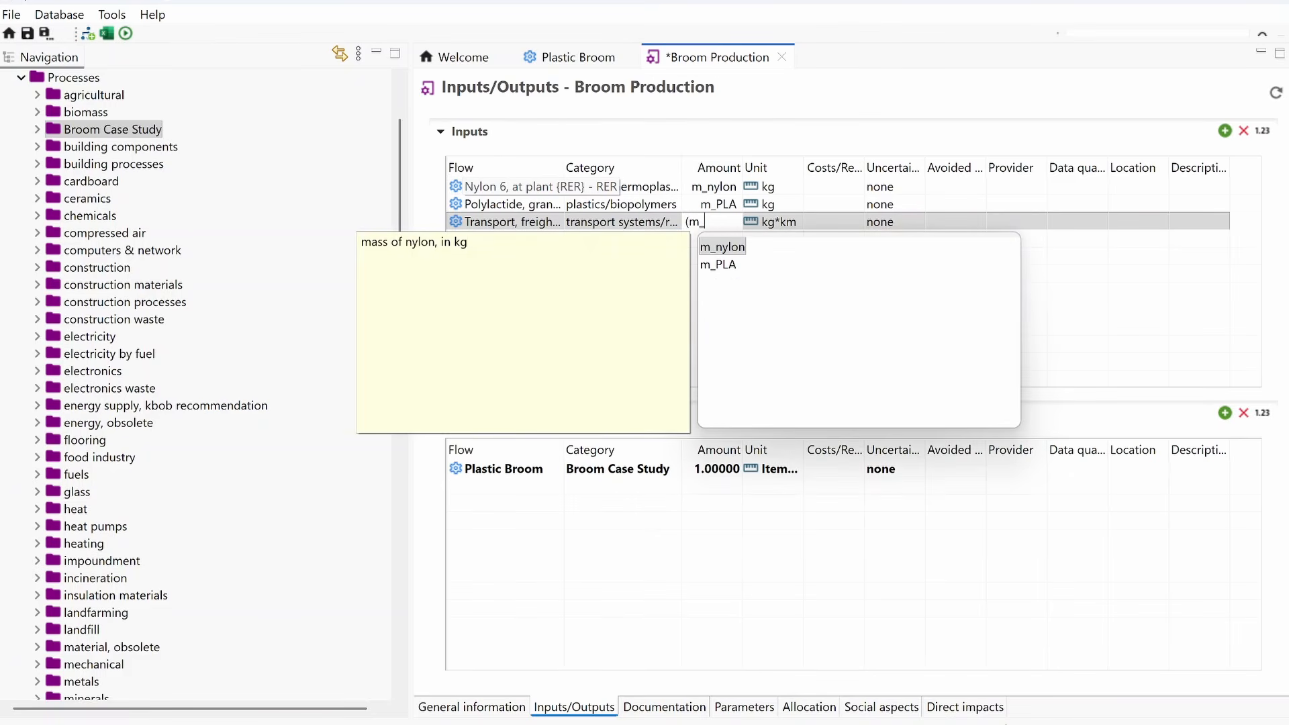
{"action": "type", "text": "_nylon"}
{"action": "type", "text": "*"}
{"action": "type", "text": "d_ny"}
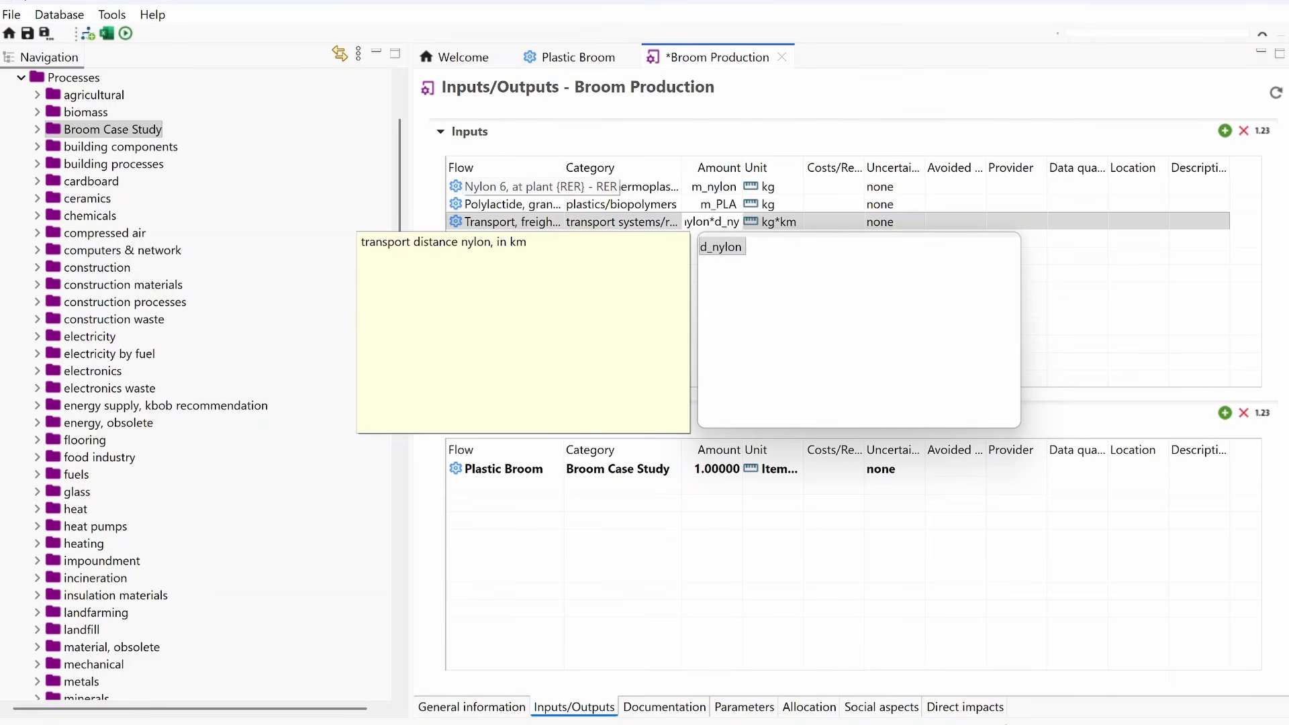
{"action": "type", "text": "lon)"}
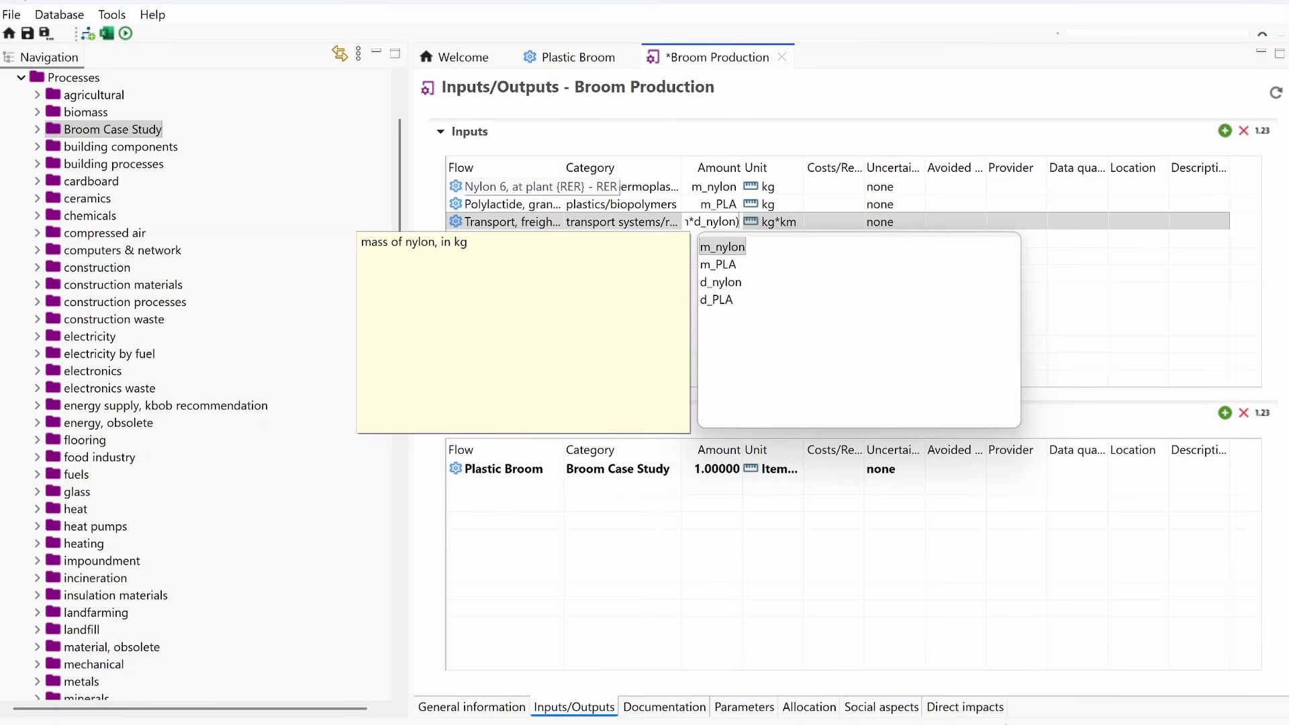
{"action": "type", "text": "+(m_PLA"}
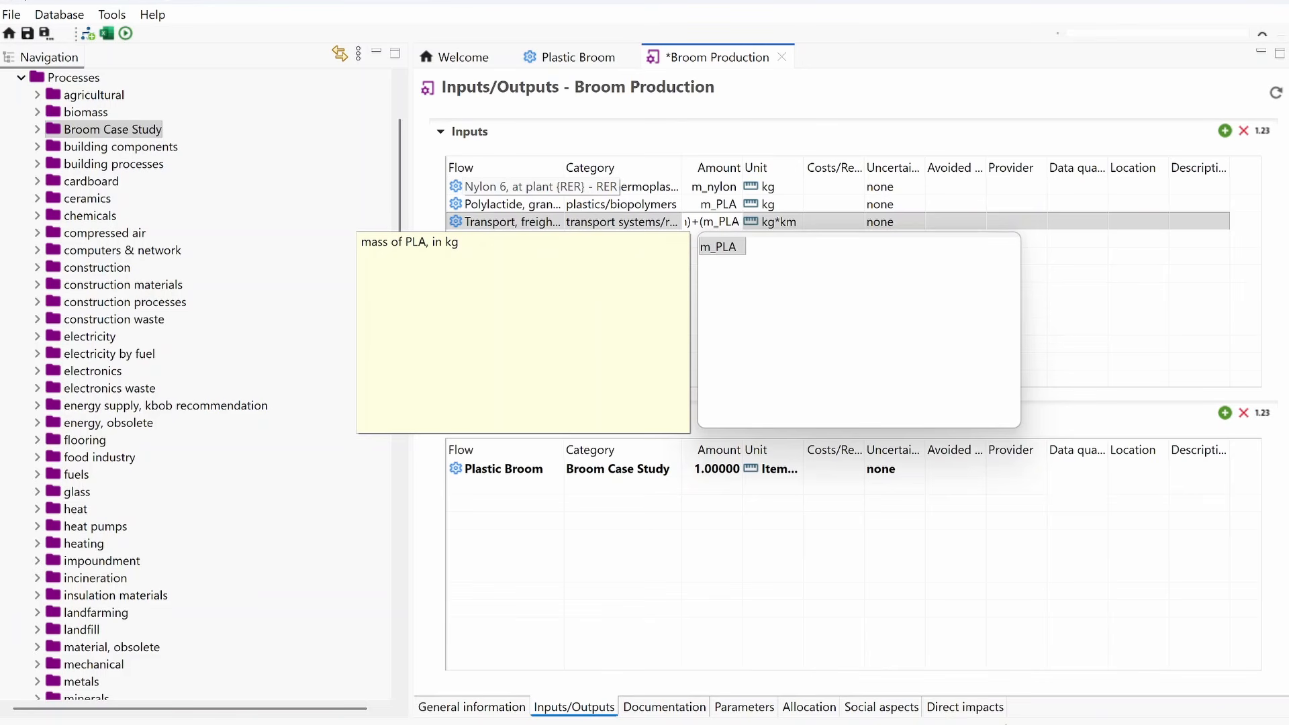
{"action": "type", "text": "*"}
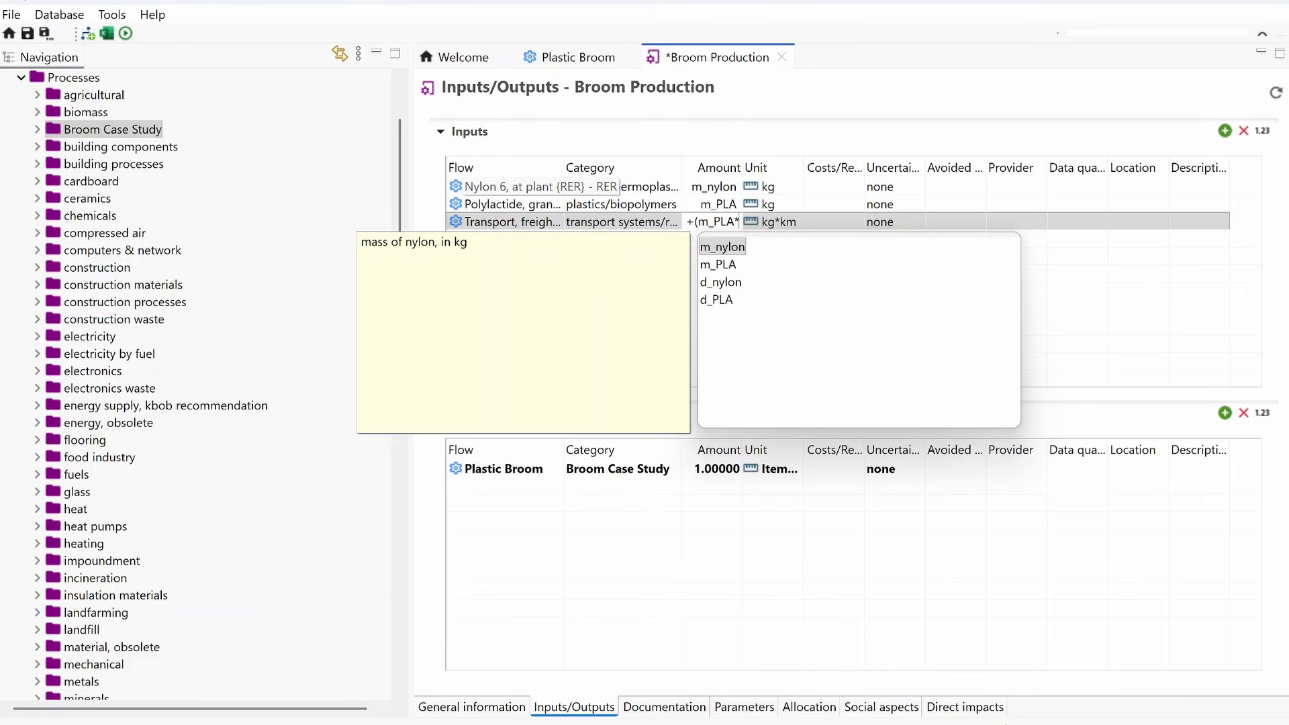
{"action": "type", "text": "d_"}
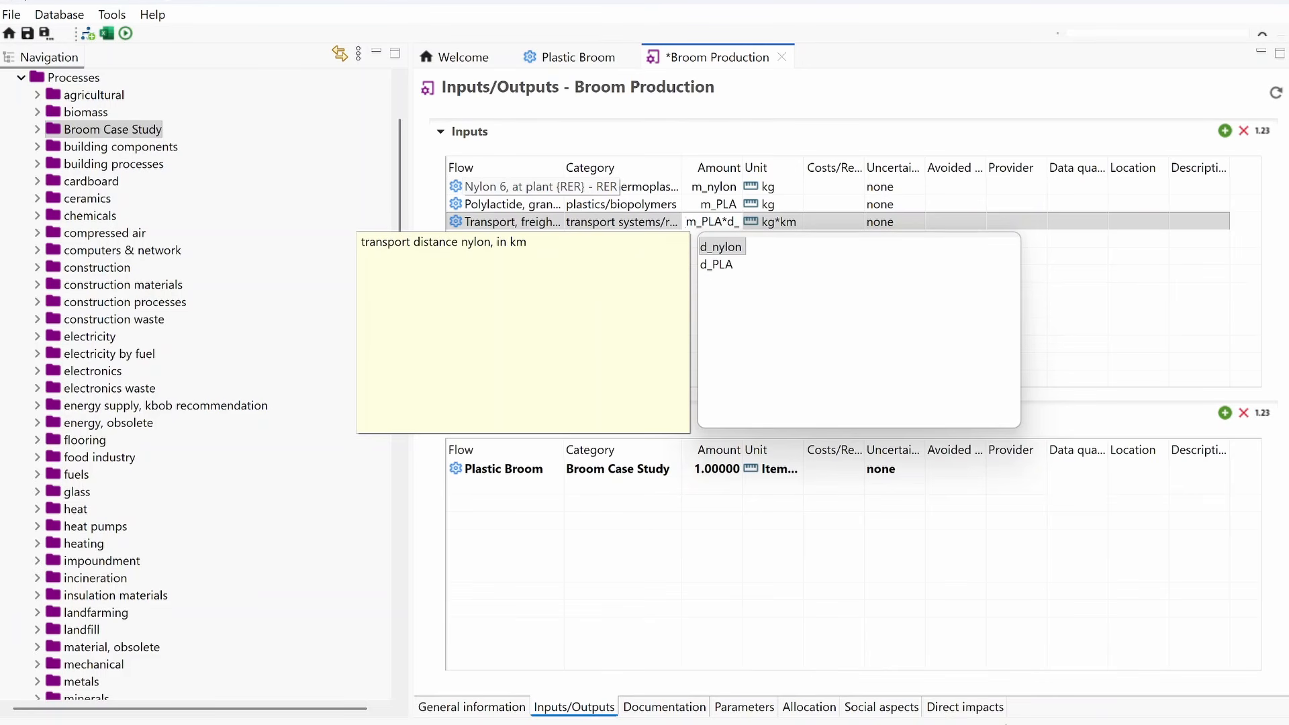
{"action": "type", "text": "PLA)"}
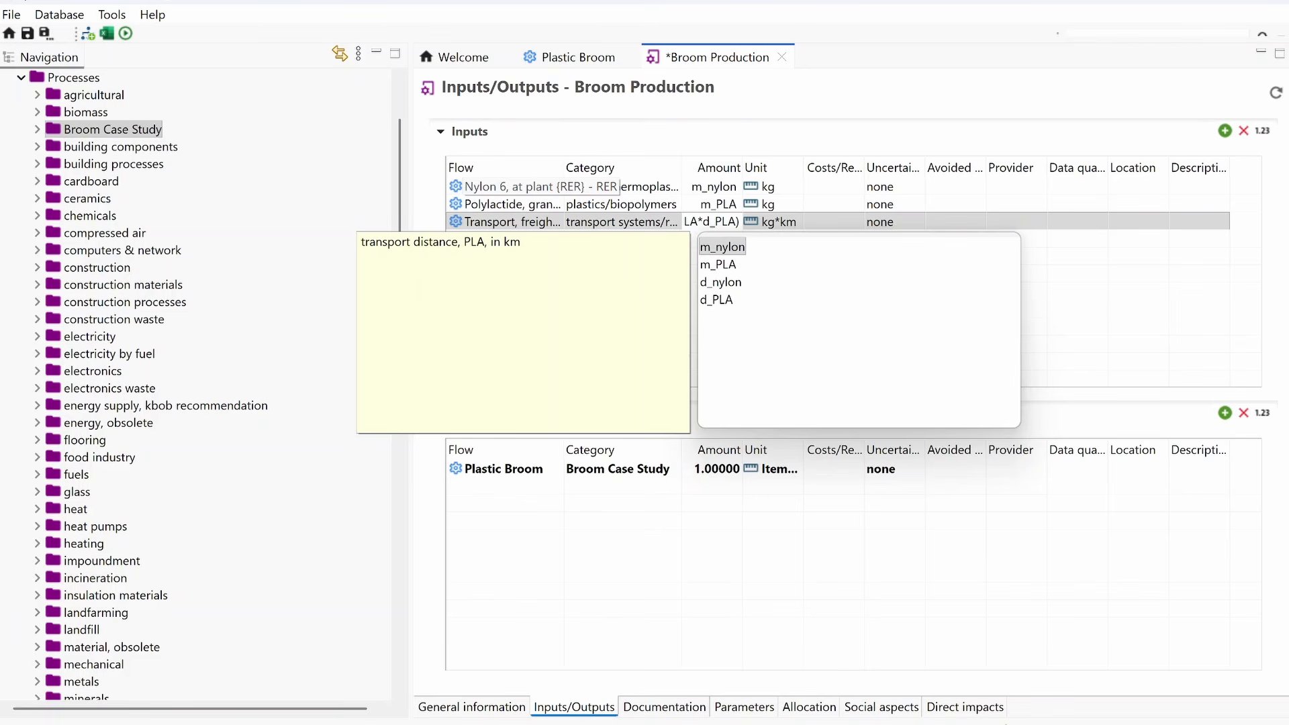
{"action": "left_click", "coordinate": [1119, 300]}
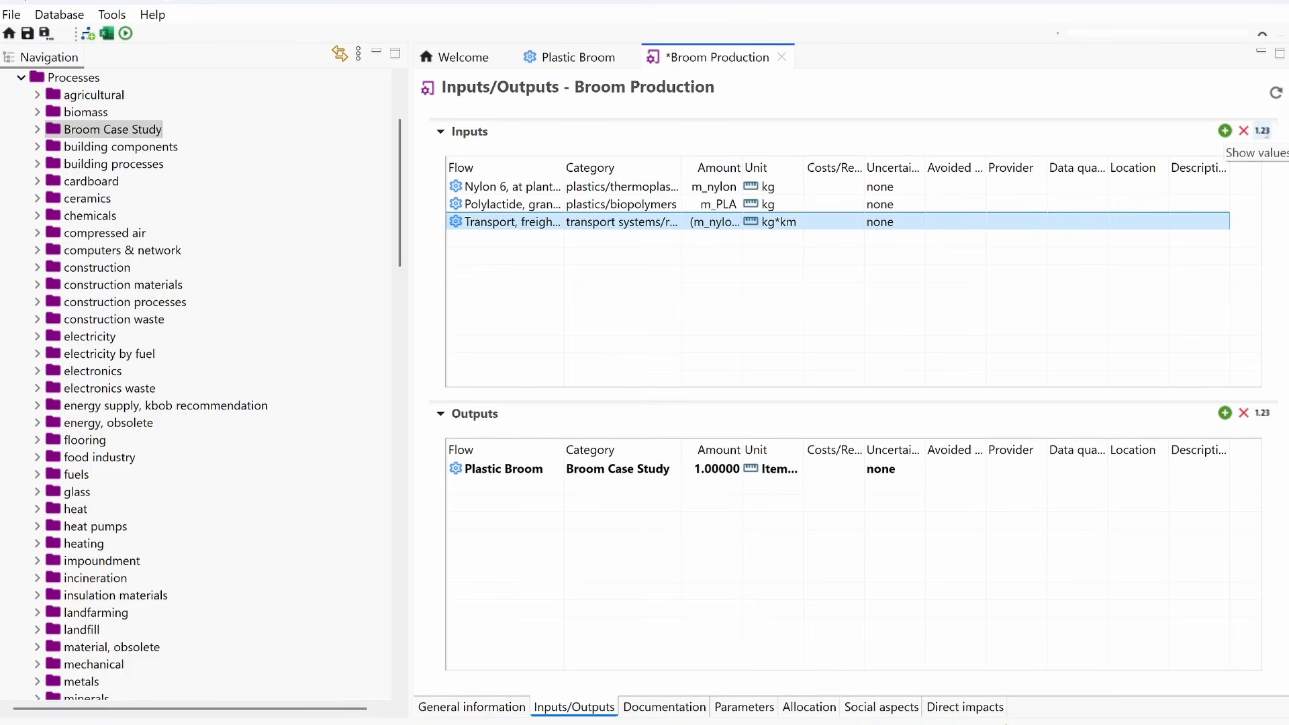
Step: Check the input amounts as calculated values instead of formulas, and save all changes
{"action": "left_click", "coordinate": [1262, 131]}
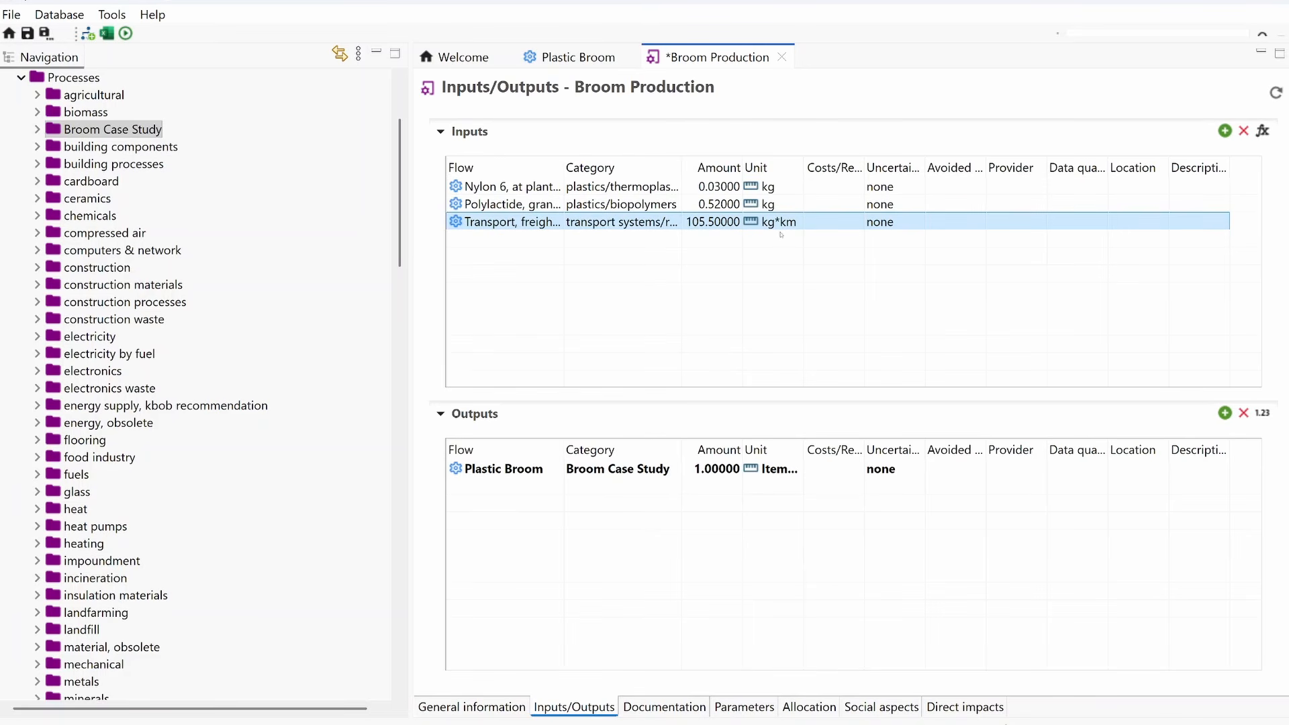
{"action": "left_click", "coordinate": [12, 14]}
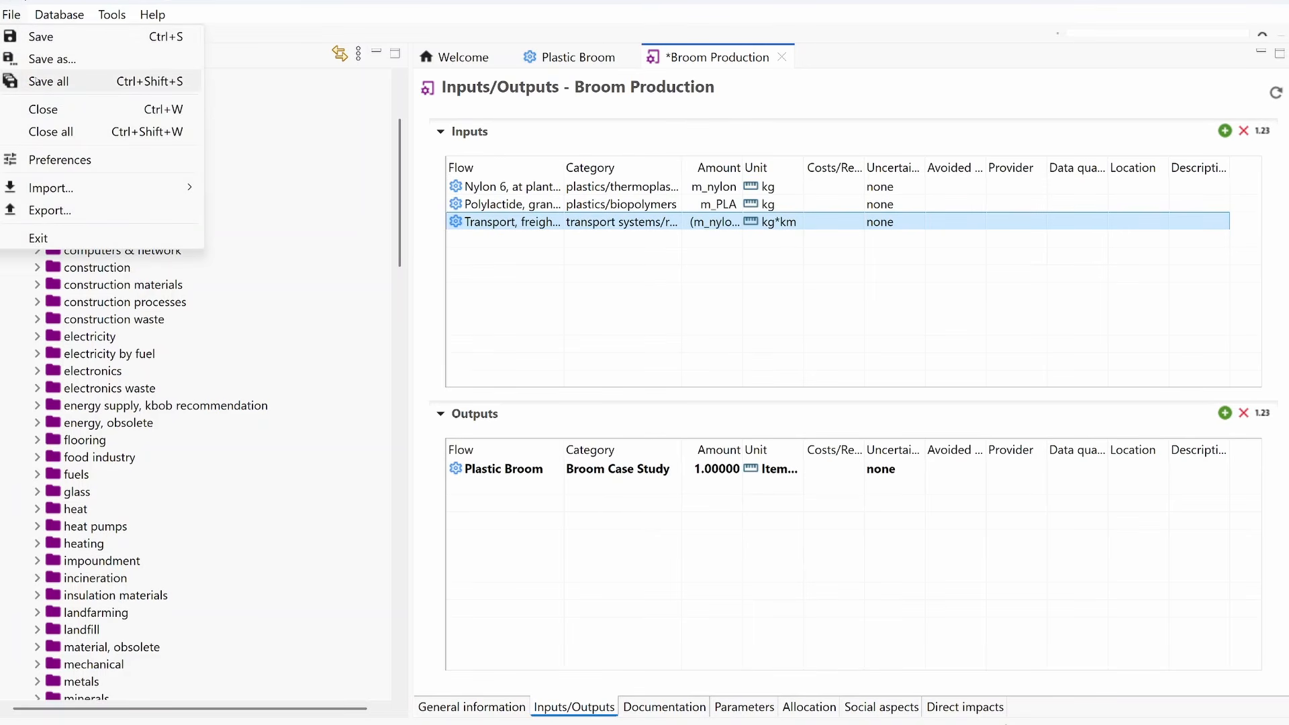
{"action": "left_click", "coordinate": [48, 81]}
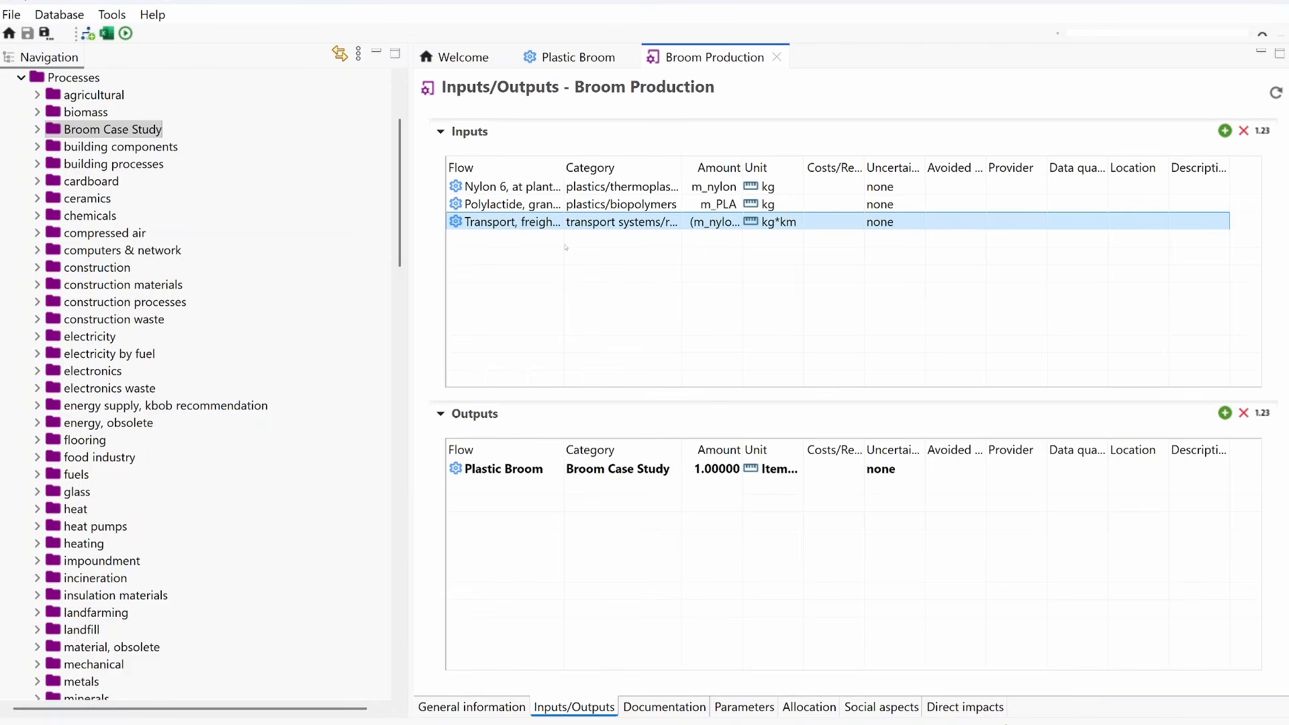
Step: Assign Nylon 6, at plant {RER} - RER as the nylon input's provider and Polylactide, granulate, at plant {GLO} - GLO as the polylactide input's provider
{"action": "double_click", "coordinate": [1014, 188]}
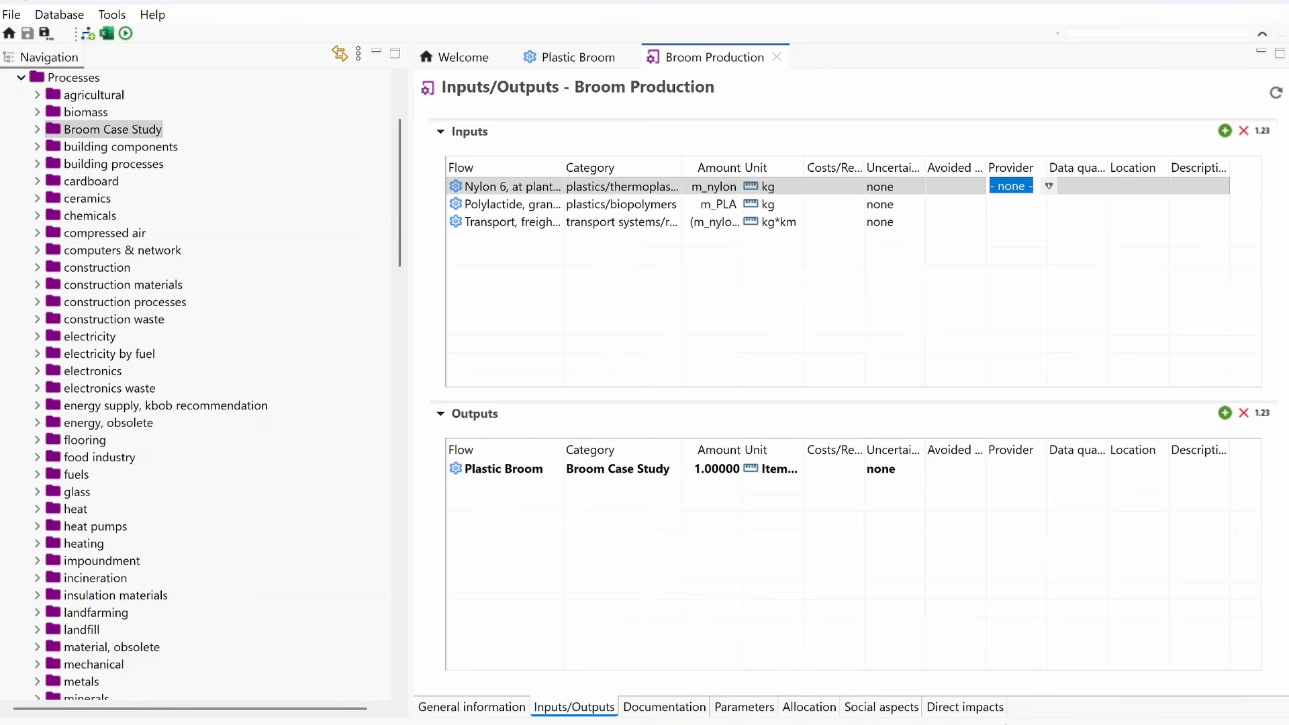
{"action": "left_click", "coordinate": [1049, 186]}
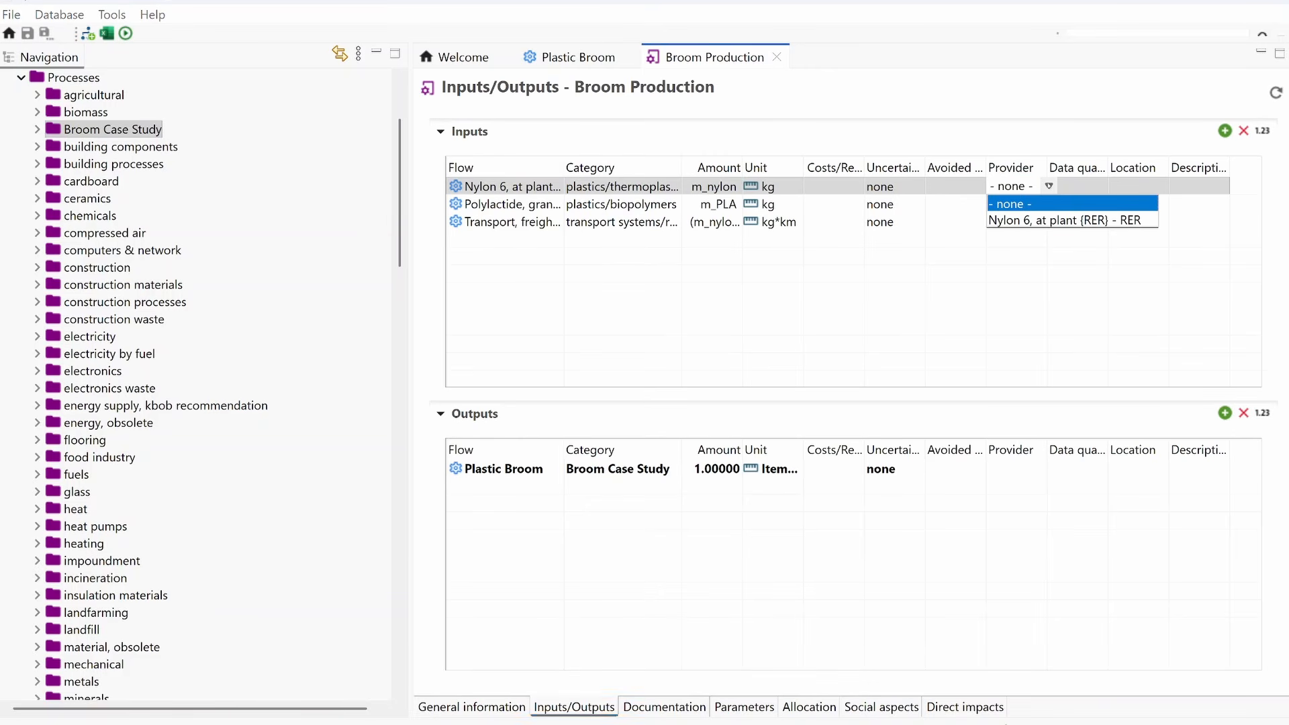
{"action": "left_click", "coordinate": [1026, 220]}
{"action": "left_click", "coordinate": [1028, 203]}
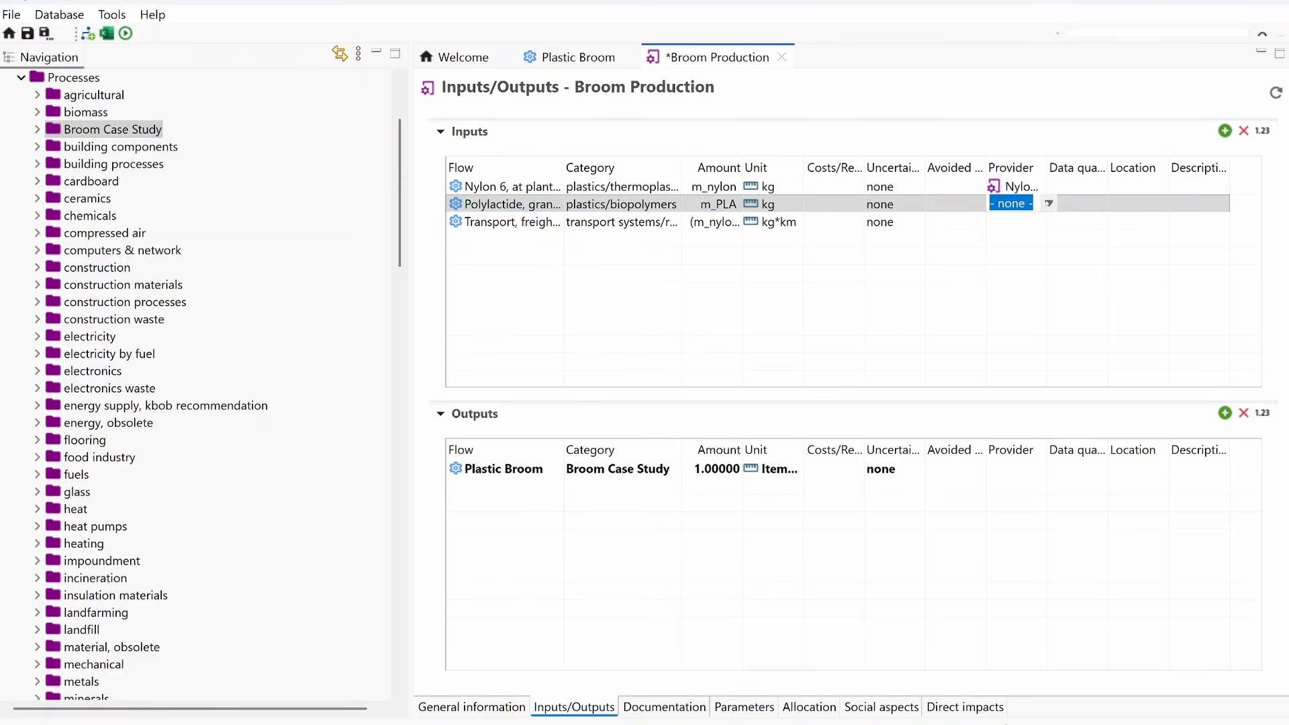
{"action": "left_click", "coordinate": [1048, 202]}
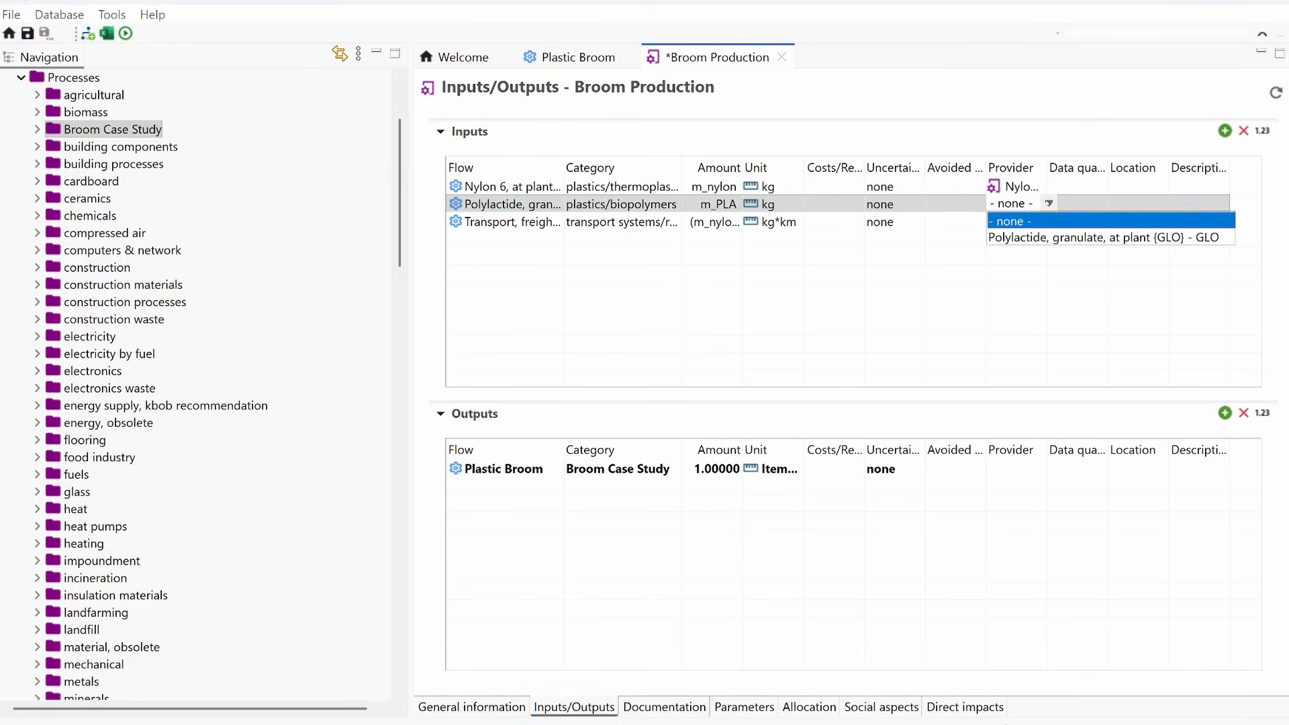
{"action": "left_click", "coordinate": [1032, 239]}
Step: Assign the matching transport process as provider of the freight transport input, and save all changes
{"action": "left_click", "coordinate": [1038, 219]}
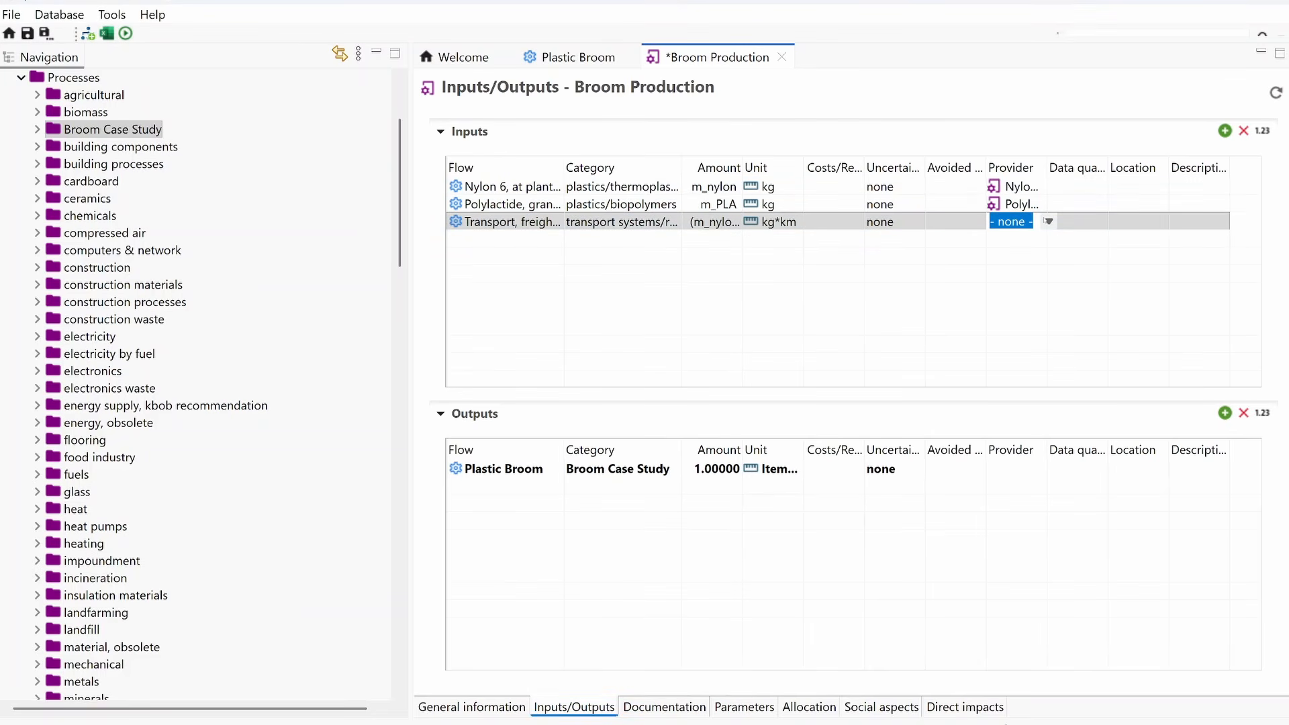
{"action": "left_click", "coordinate": [1046, 220]}
{"action": "left_click", "coordinate": [1014, 255]}
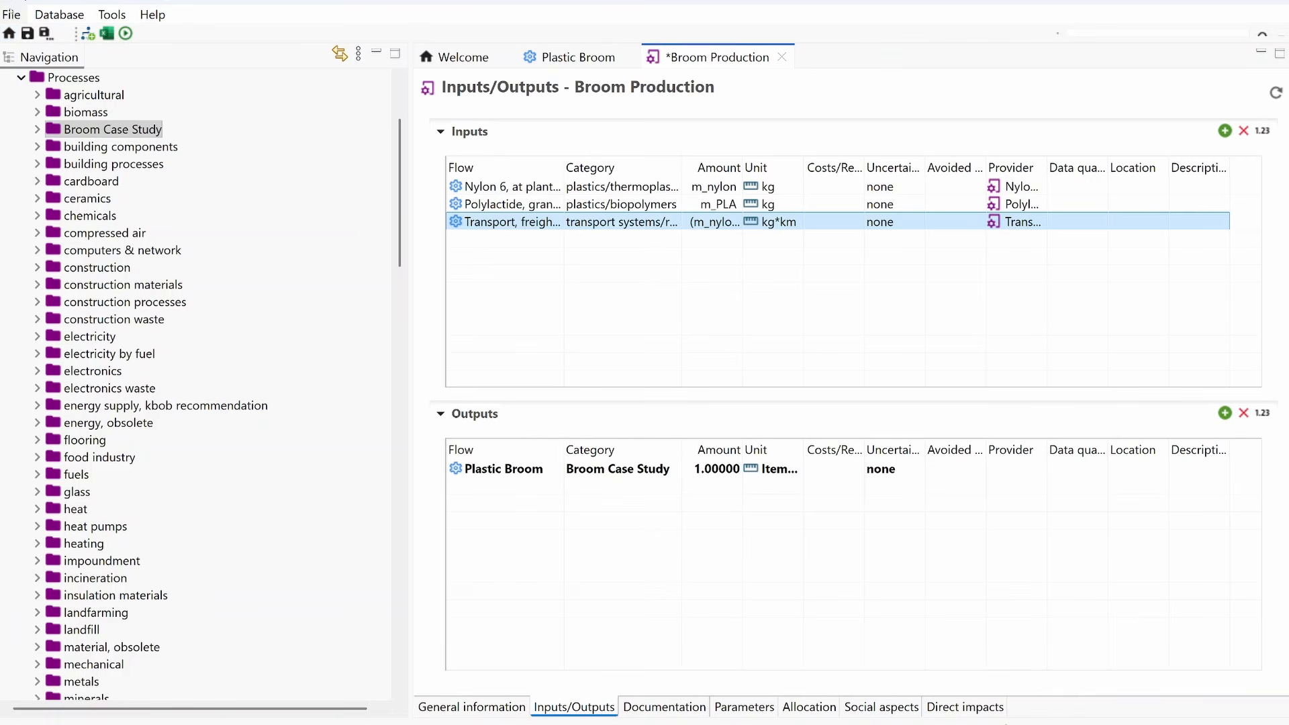
{"action": "left_click", "coordinate": [12, 14]}
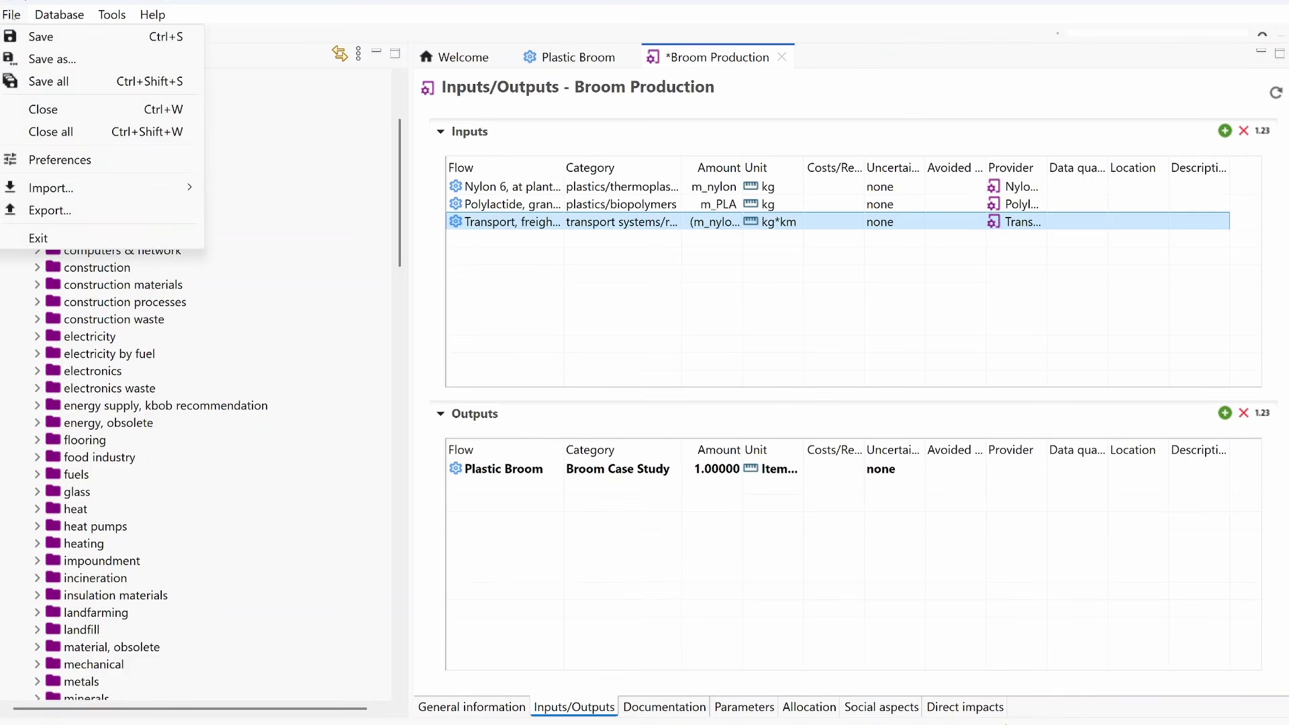
{"action": "left_click", "coordinate": [75, 80]}
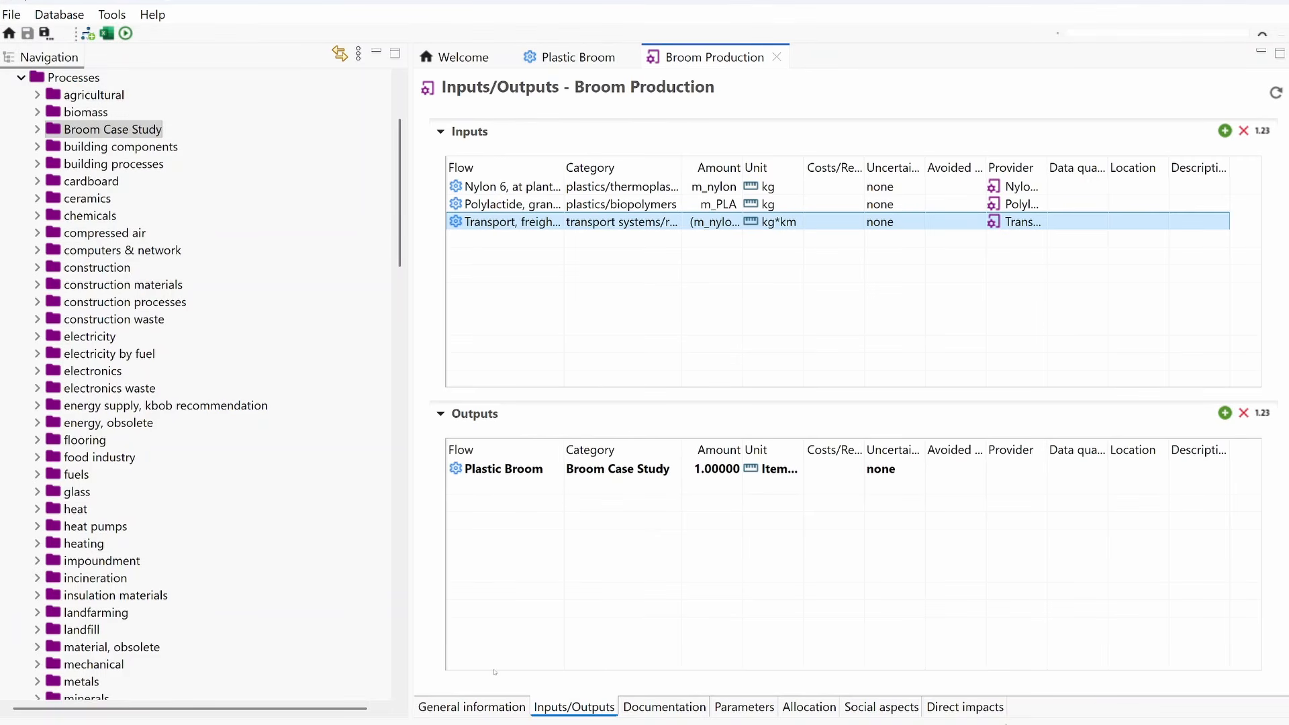
Step: Create a product system from the Broom Production process, keeping default providers preferred and choosing unit process as the preferred process type
{"action": "left_click", "coordinate": [489, 708]}
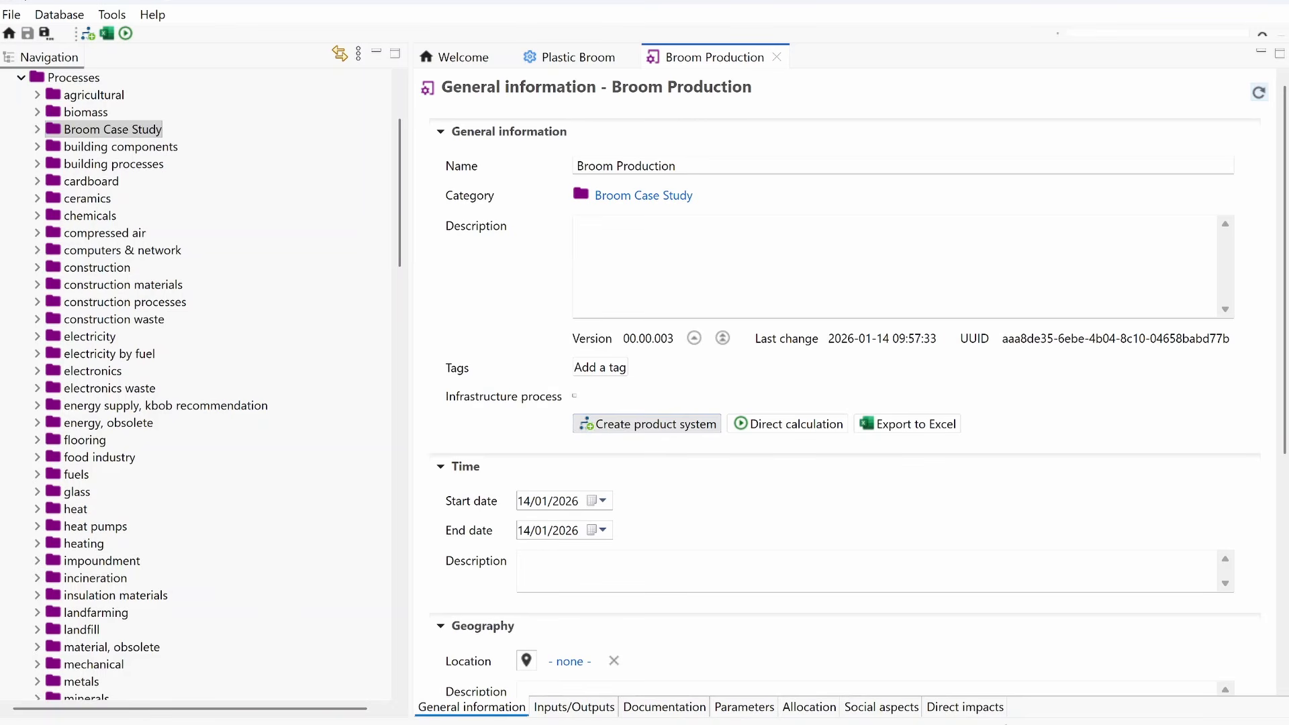
{"action": "left_click", "coordinate": [646, 423]}
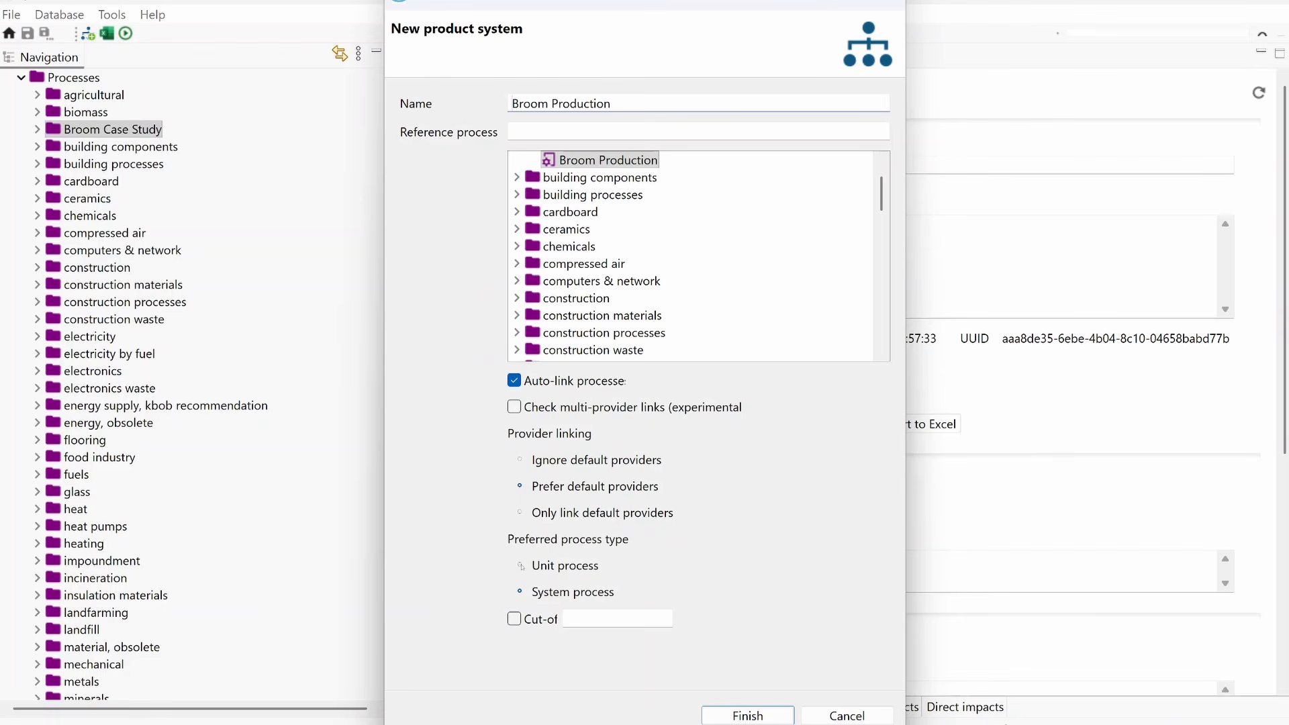
{"action": "left_click", "coordinate": [521, 566]}
{"action": "left_click", "coordinate": [727, 717]}
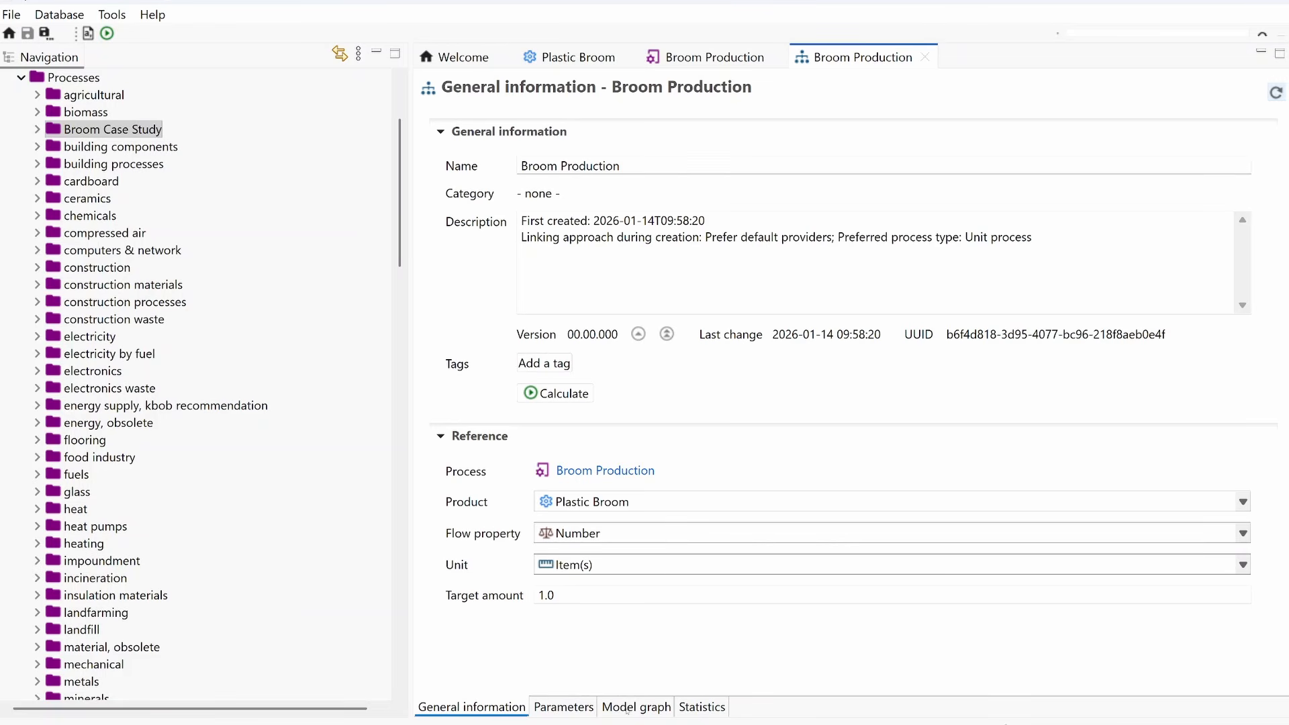
Step: Examine the product system's model graph, expanding the GLO polylactide granulate process to inspect its input flows and upstream suppliers
{"action": "left_click", "coordinate": [626, 709]}
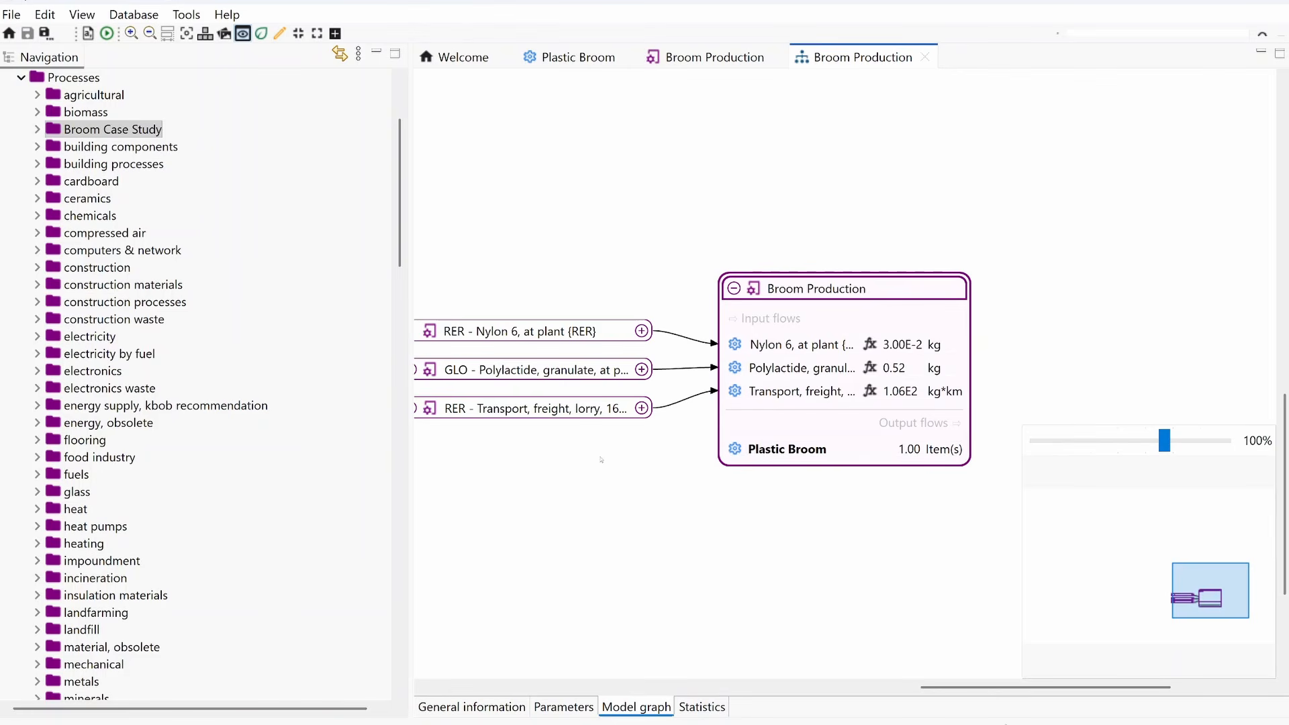
{"action": "left_click_drag", "start_coordinate": [576, 472], "coordinate": [649, 480]}
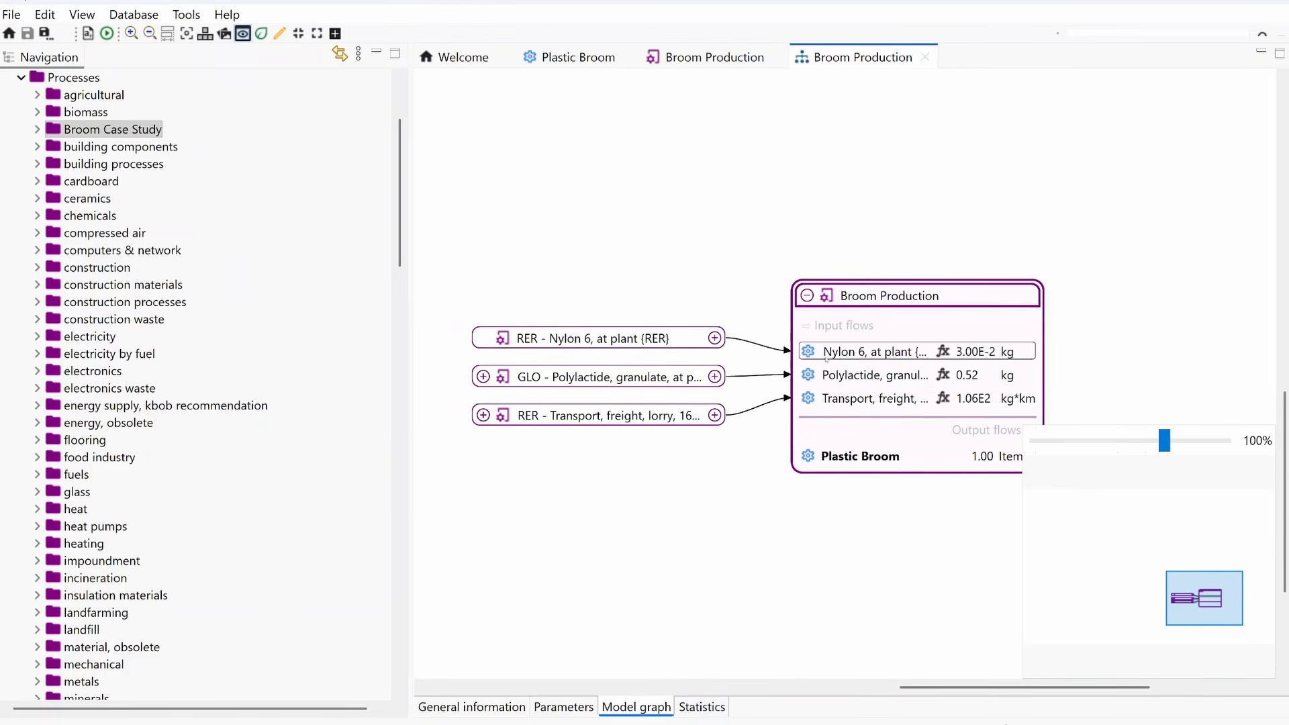
{"action": "double_click", "coordinate": [578, 377]}
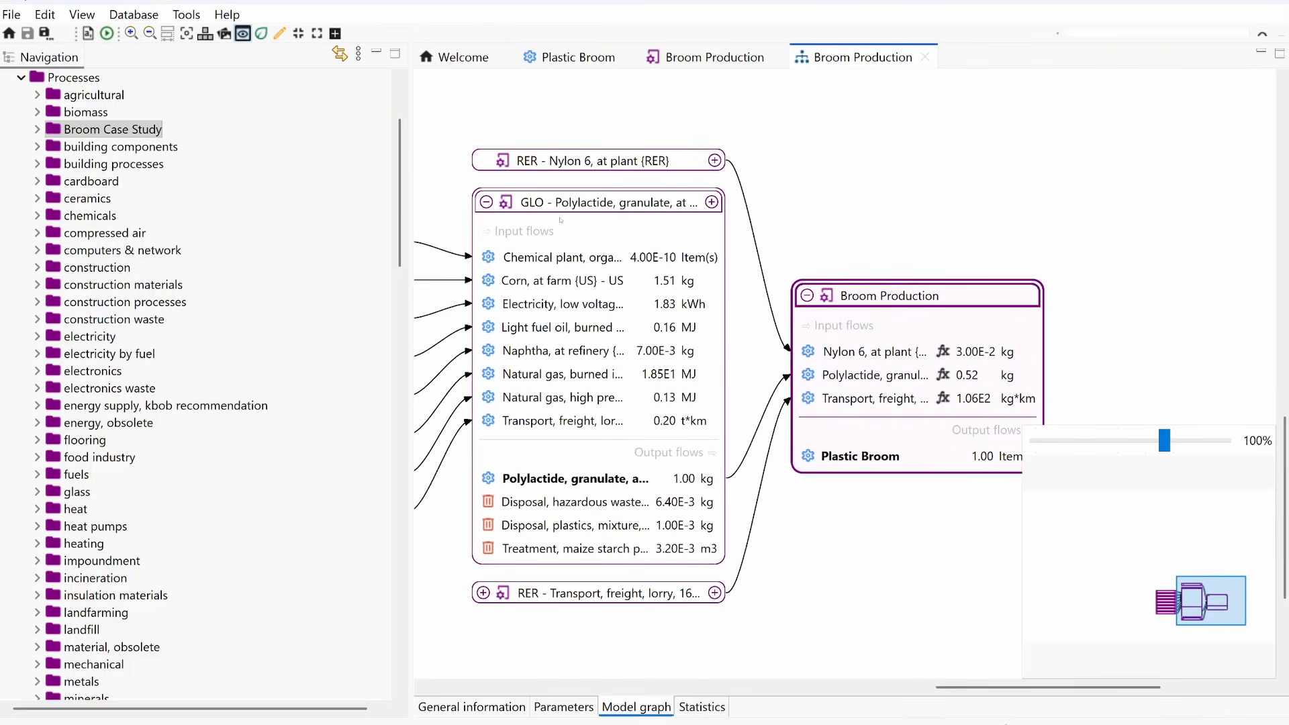
{"action": "left_click_drag", "start_coordinate": [439, 194], "coordinate": [719, 185]}
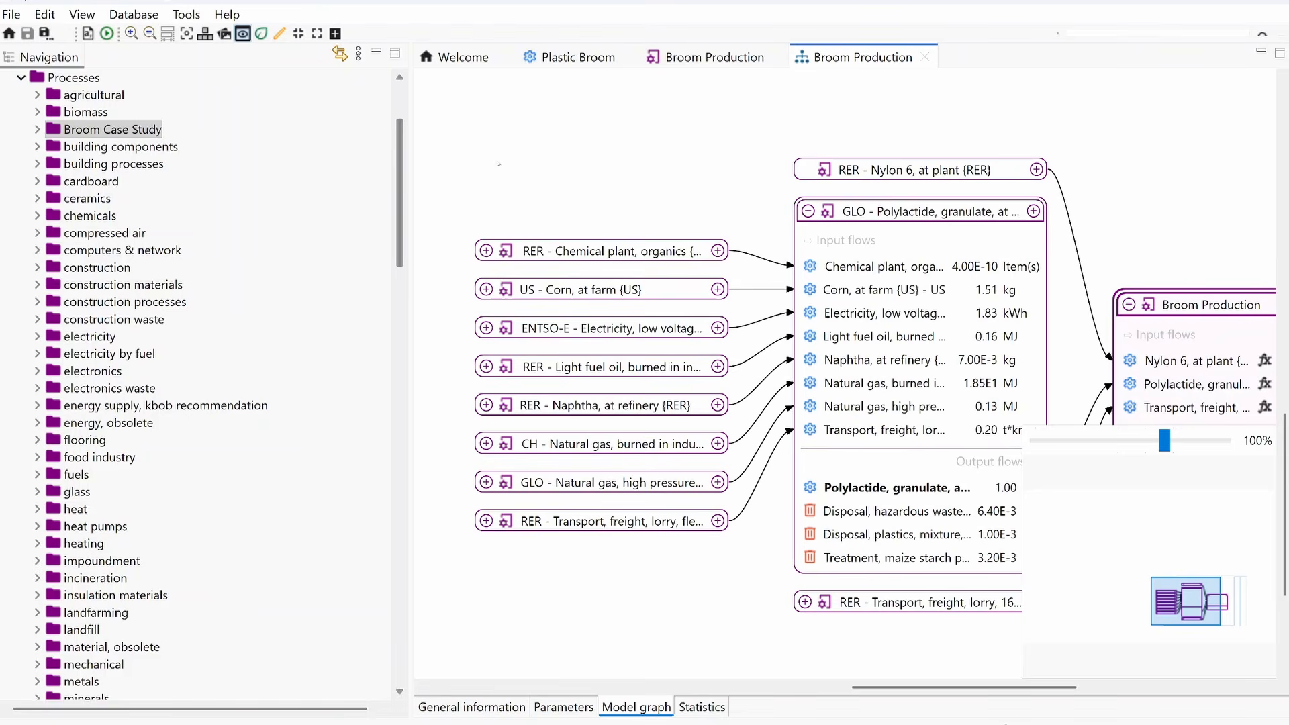
{"action": "left_click_drag", "start_coordinate": [513, 162], "coordinate": [596, 168]}
{"action": "left_click_drag", "start_coordinate": [753, 200], "coordinate": [632, 173]}
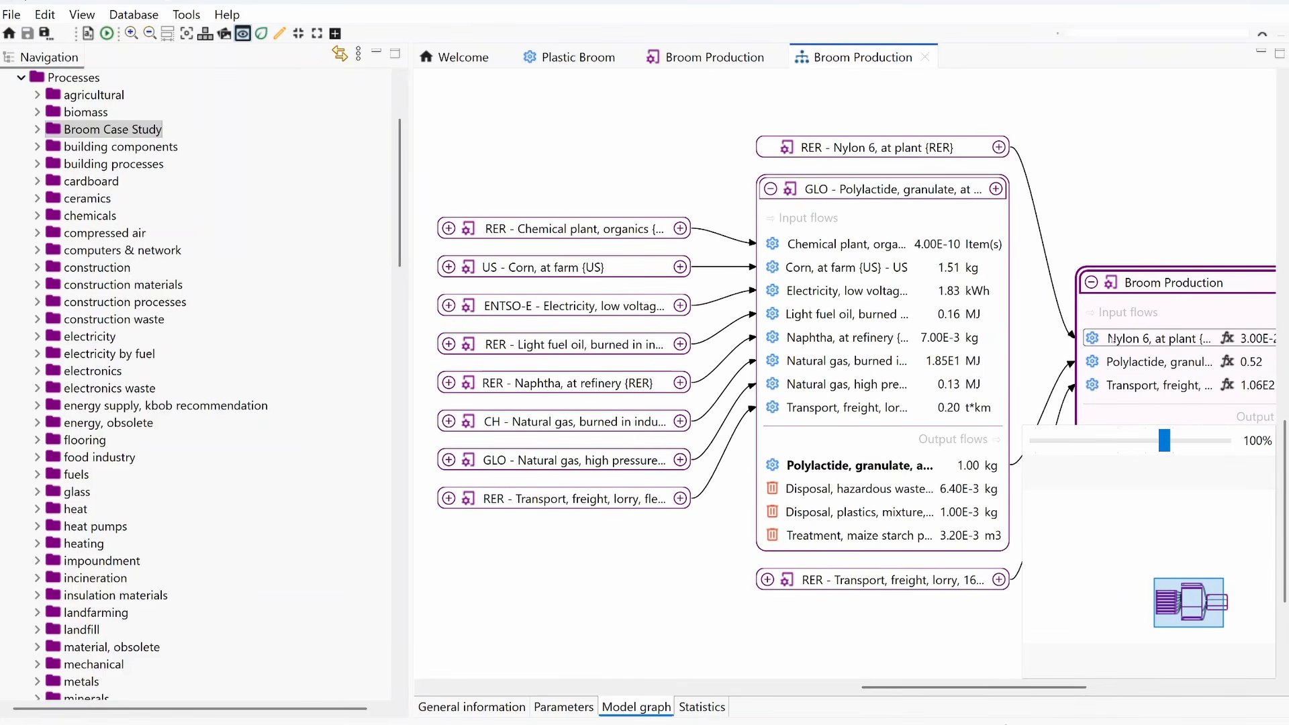
{"action": "left_click_drag", "start_coordinate": [845, 629], "coordinate": [552, 601]}
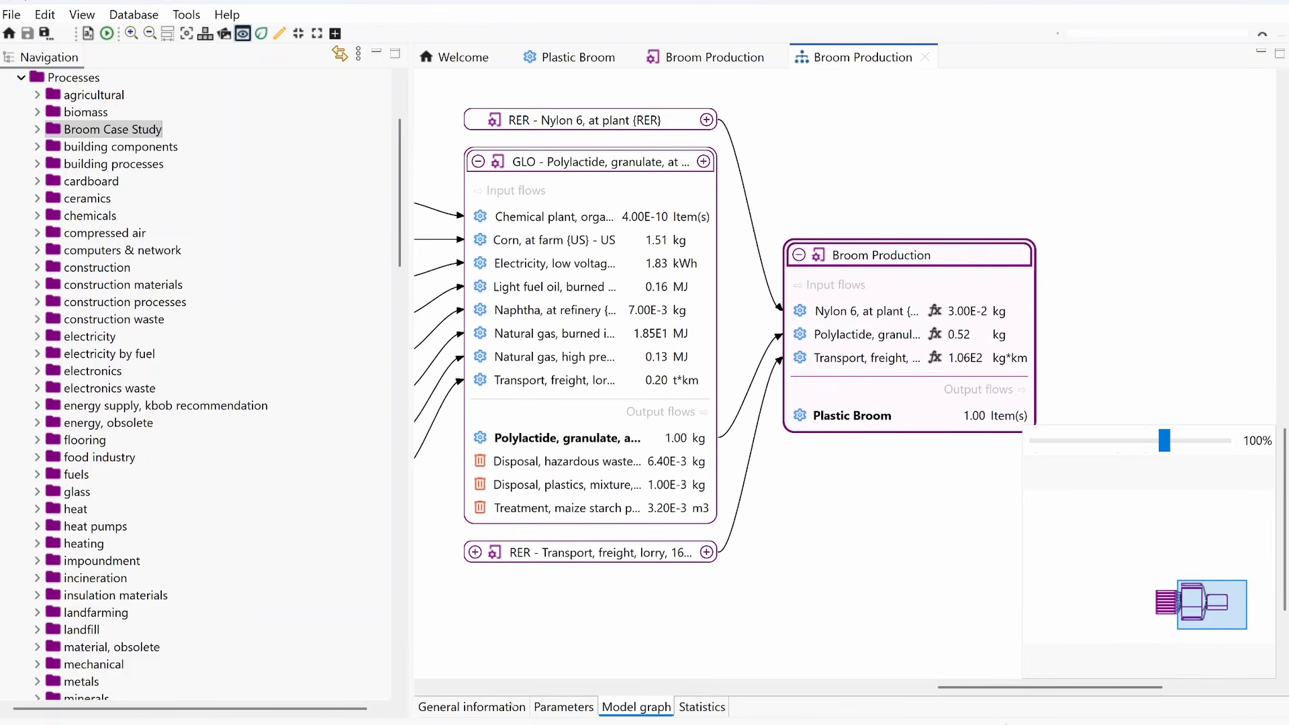
Step: Calculate the product system with allocation as defined in processes, the EF 3.1 Method (adapted) and the Lazy/On-demand calculation type
{"action": "left_click", "coordinate": [510, 707]}
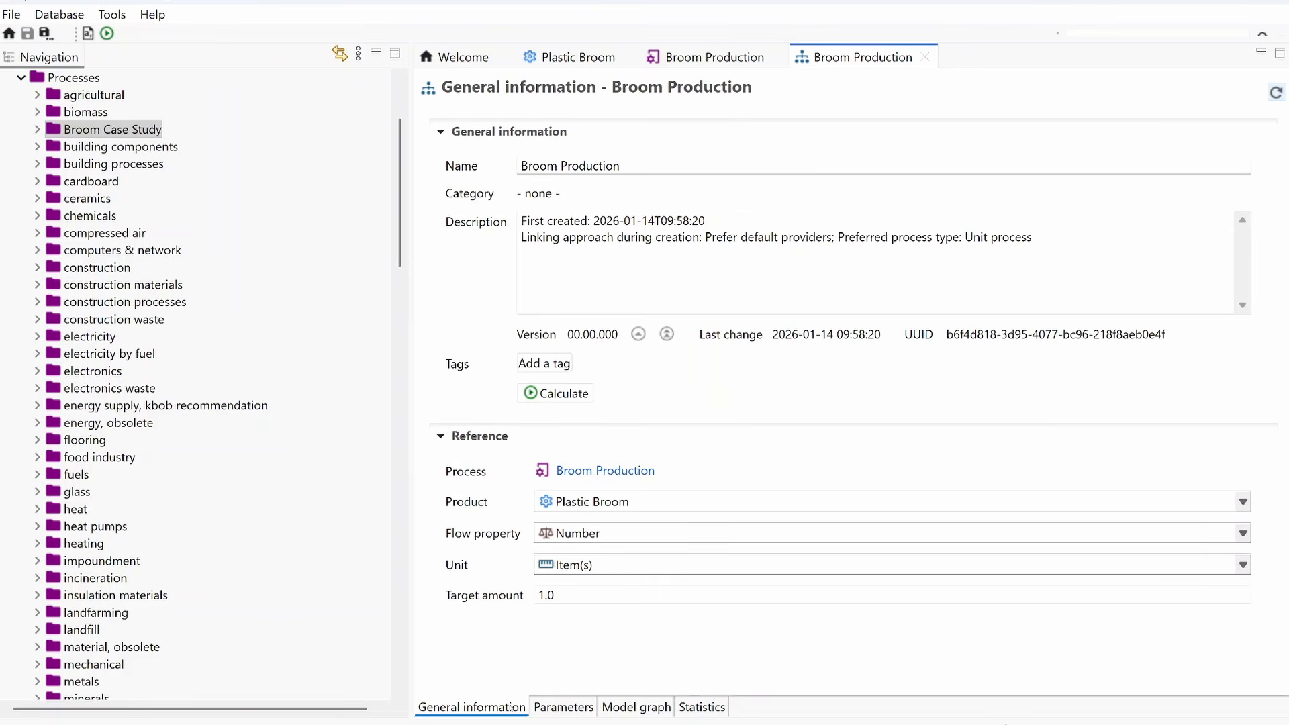
{"action": "left_click", "coordinate": [572, 395]}
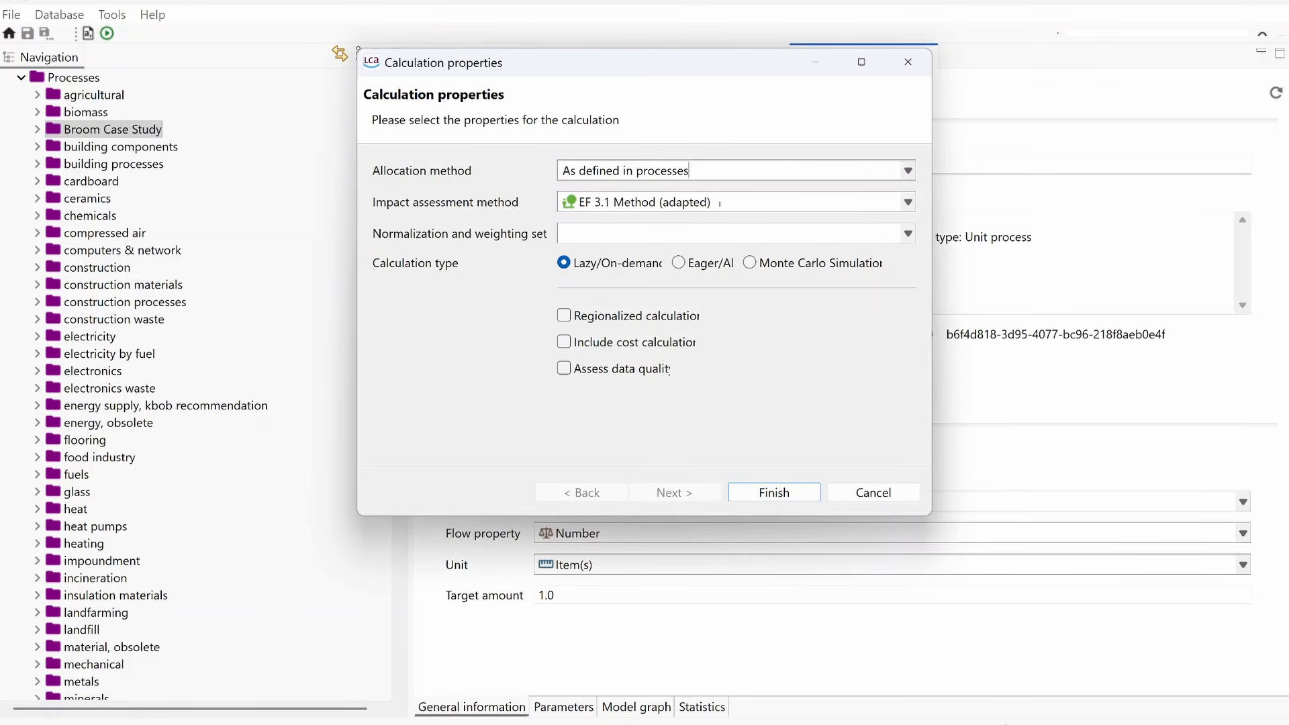
{"action": "left_click", "coordinate": [719, 203]}
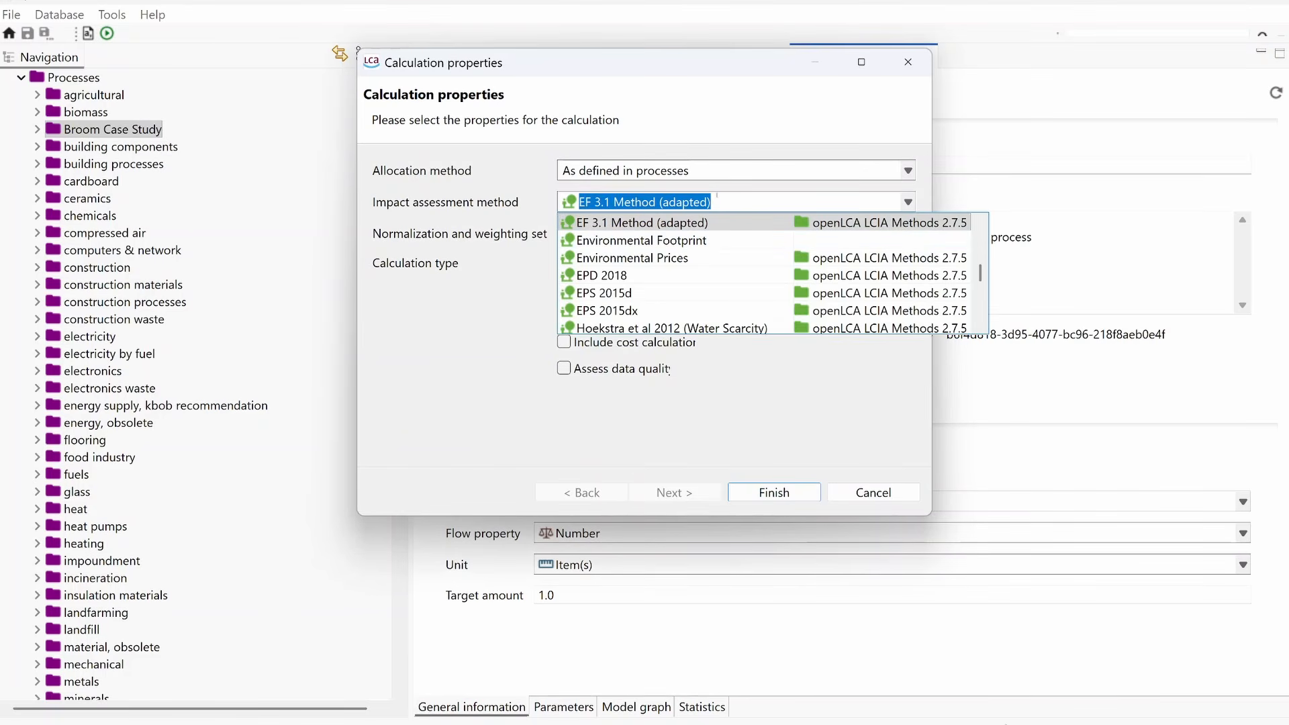
{"action": "left_click", "coordinate": [637, 225]}
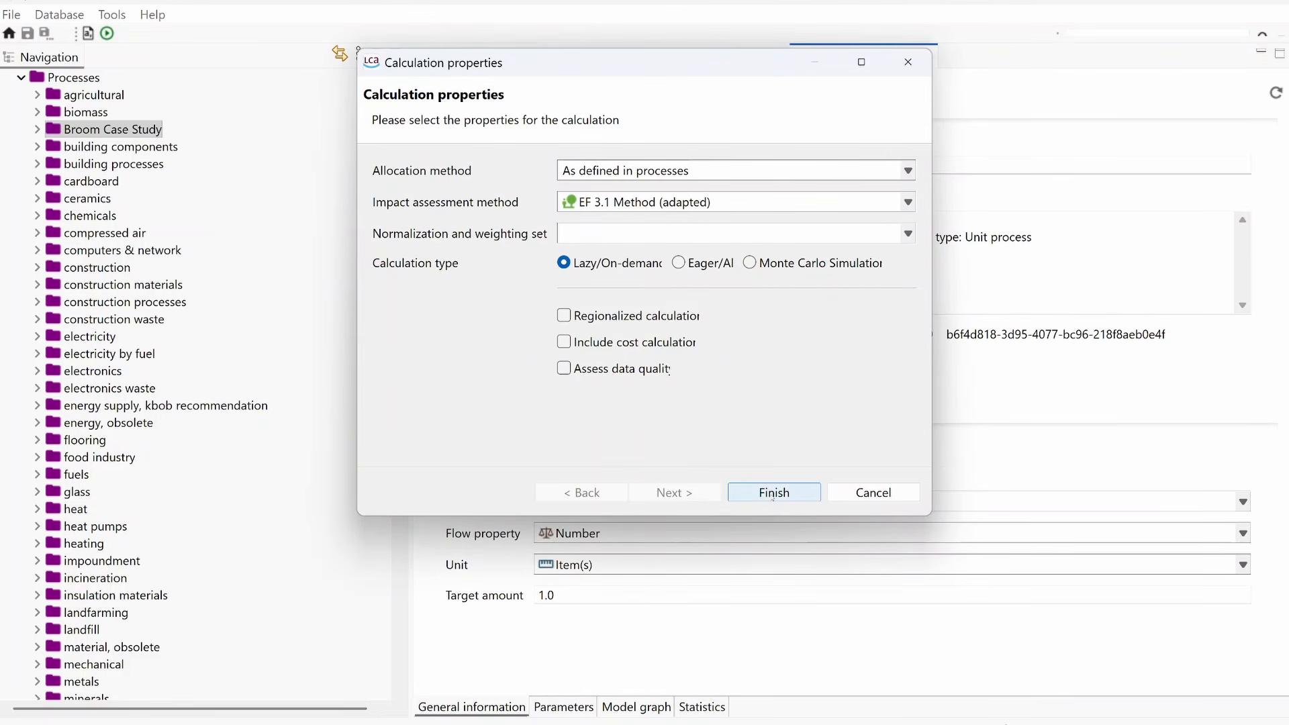
{"action": "left_click", "coordinate": [774, 493]}
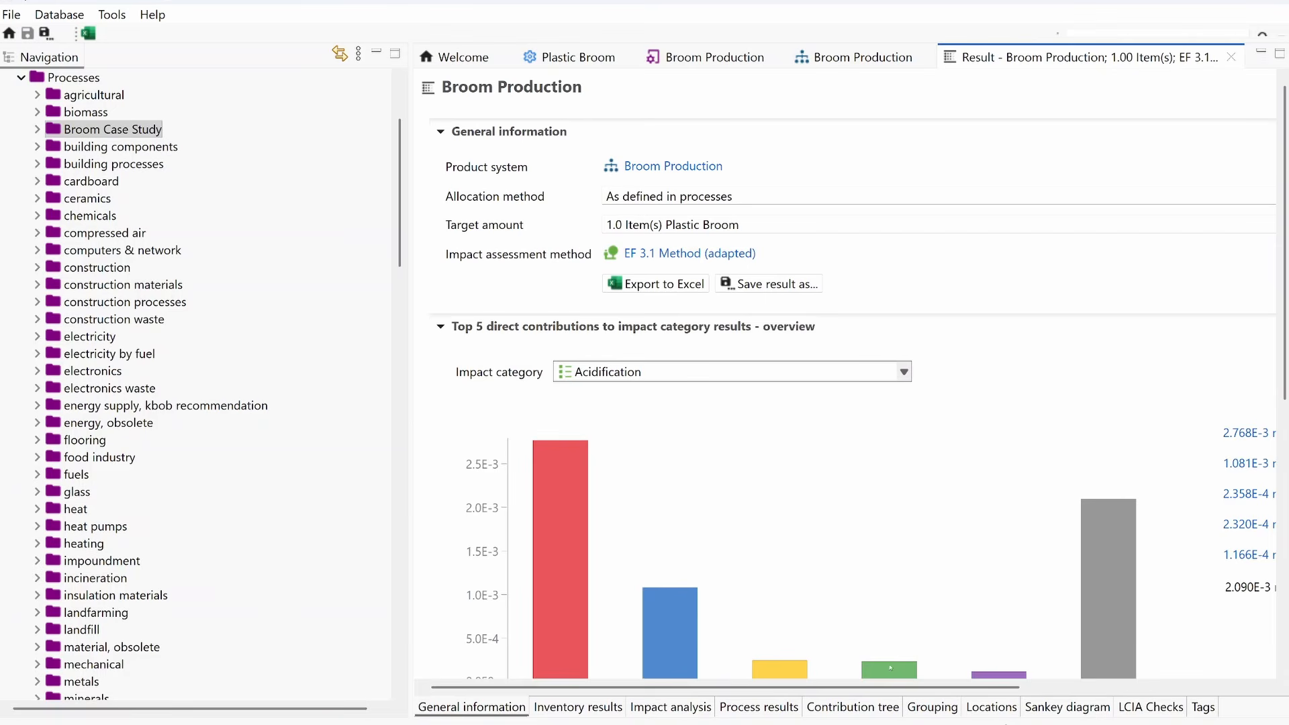
Step: Examine the contribution tree for the Climate change impact category, expanding the polylactide granulate branch
{"action": "left_click", "coordinate": [866, 708]}
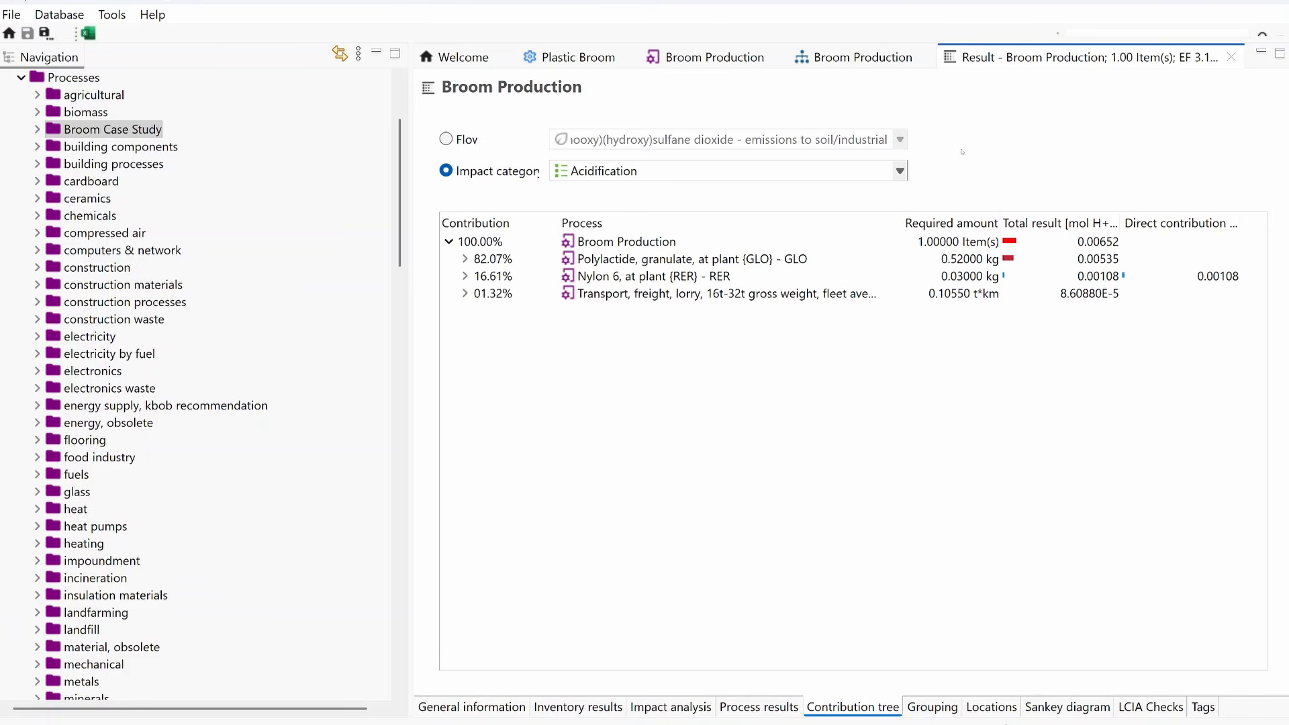
{"action": "left_click", "coordinate": [900, 172]}
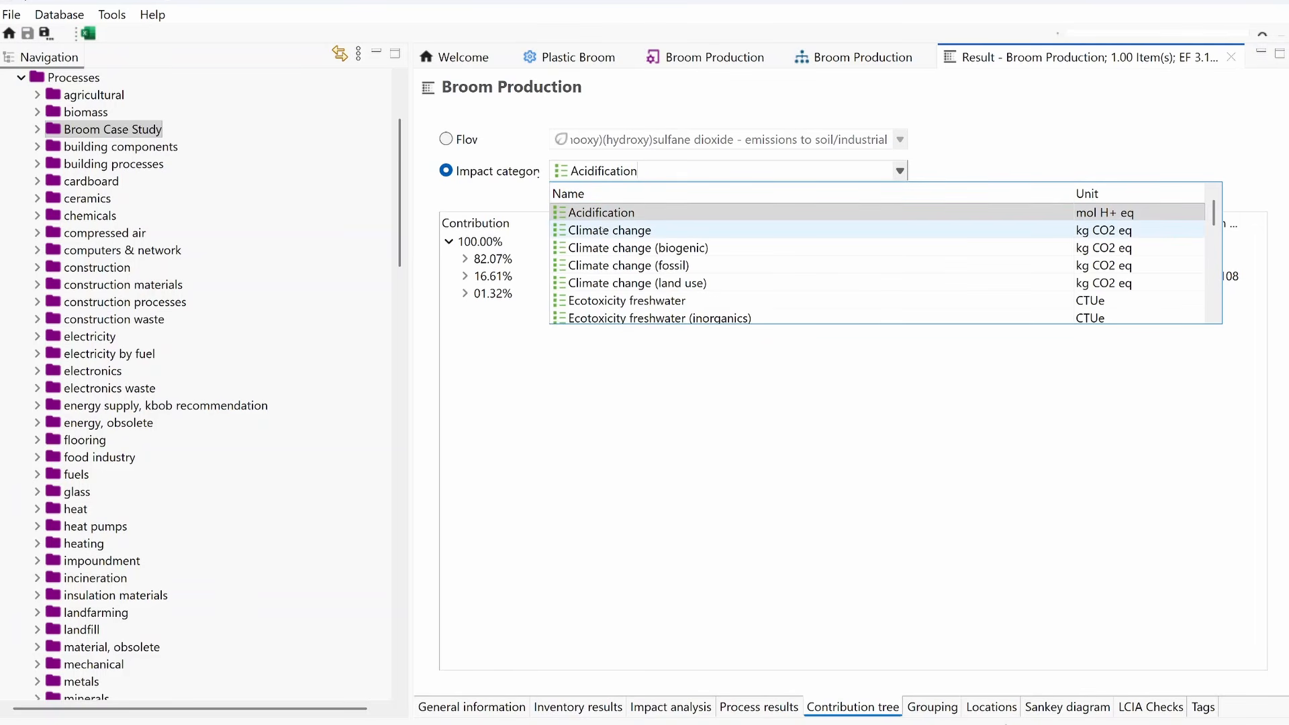
{"action": "left_click", "coordinate": [602, 230]}
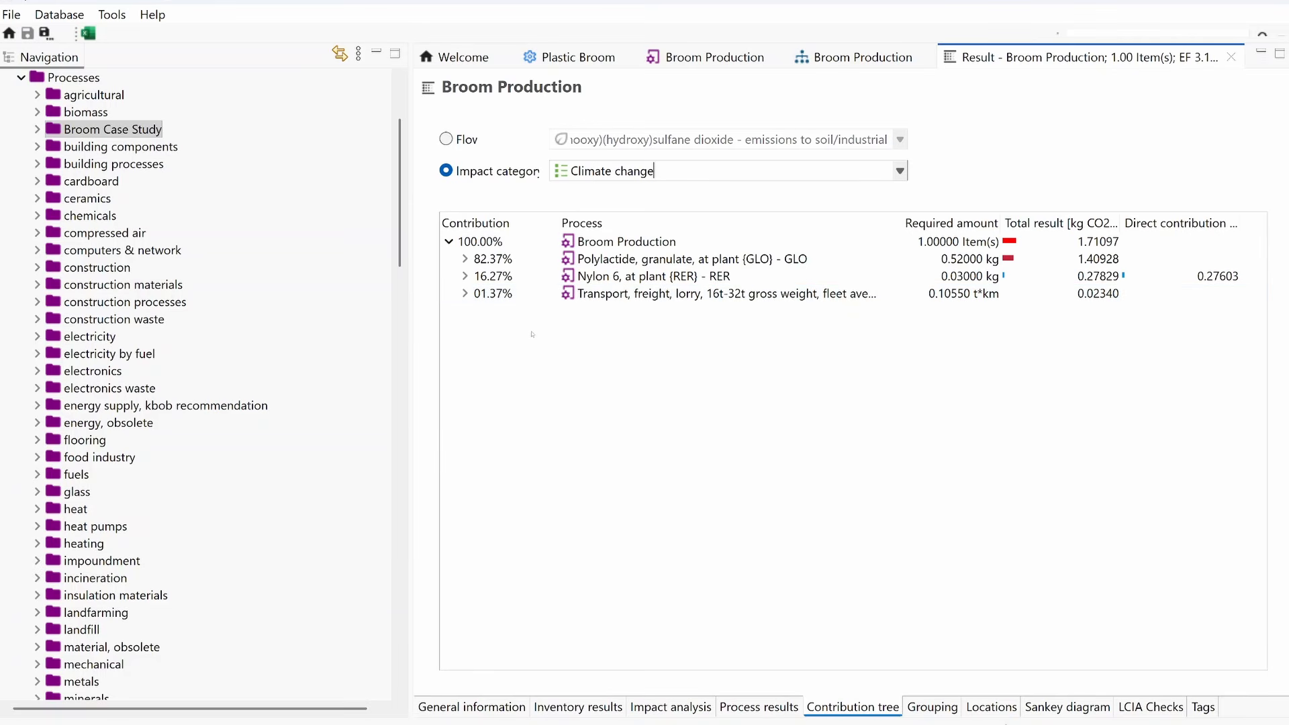
{"action": "left_click", "coordinate": [464, 259]}
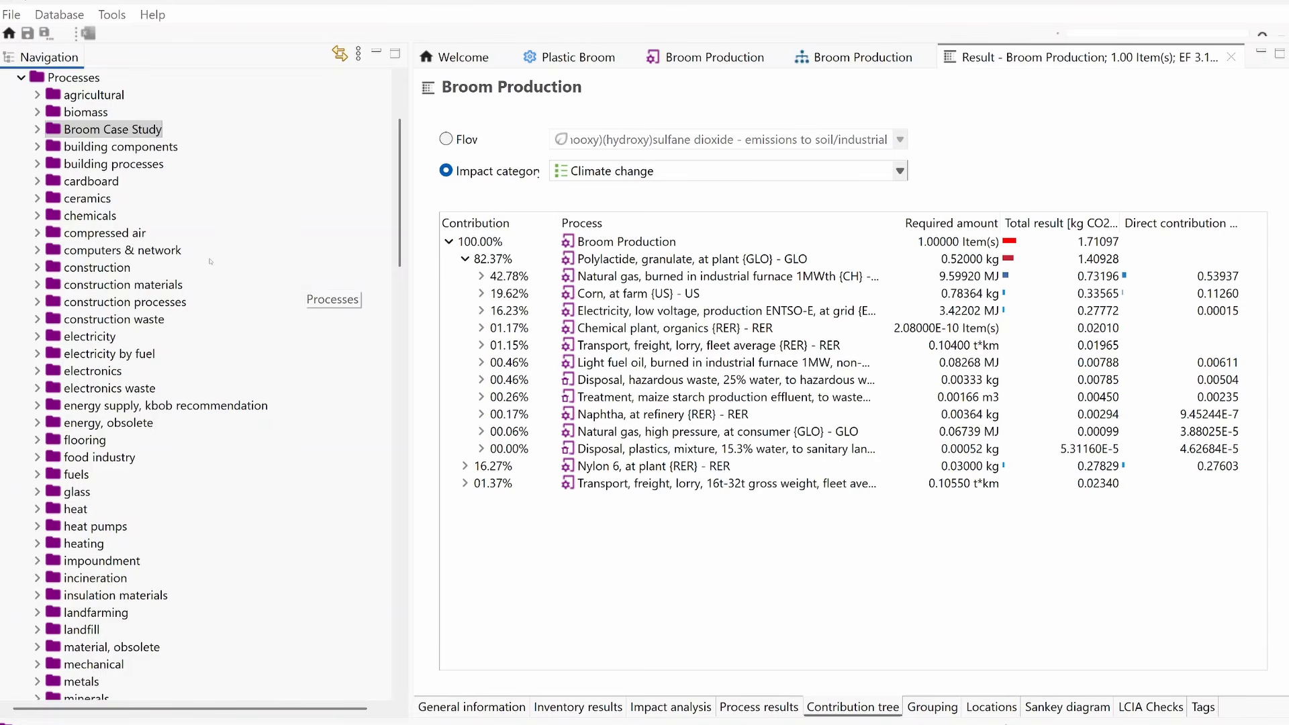
Step: Add a new category named Broom Case Study under Projects
{"action": "scroll", "coordinate": [210, 261], "scroll_direction": "up", "scroll_amount": 1}
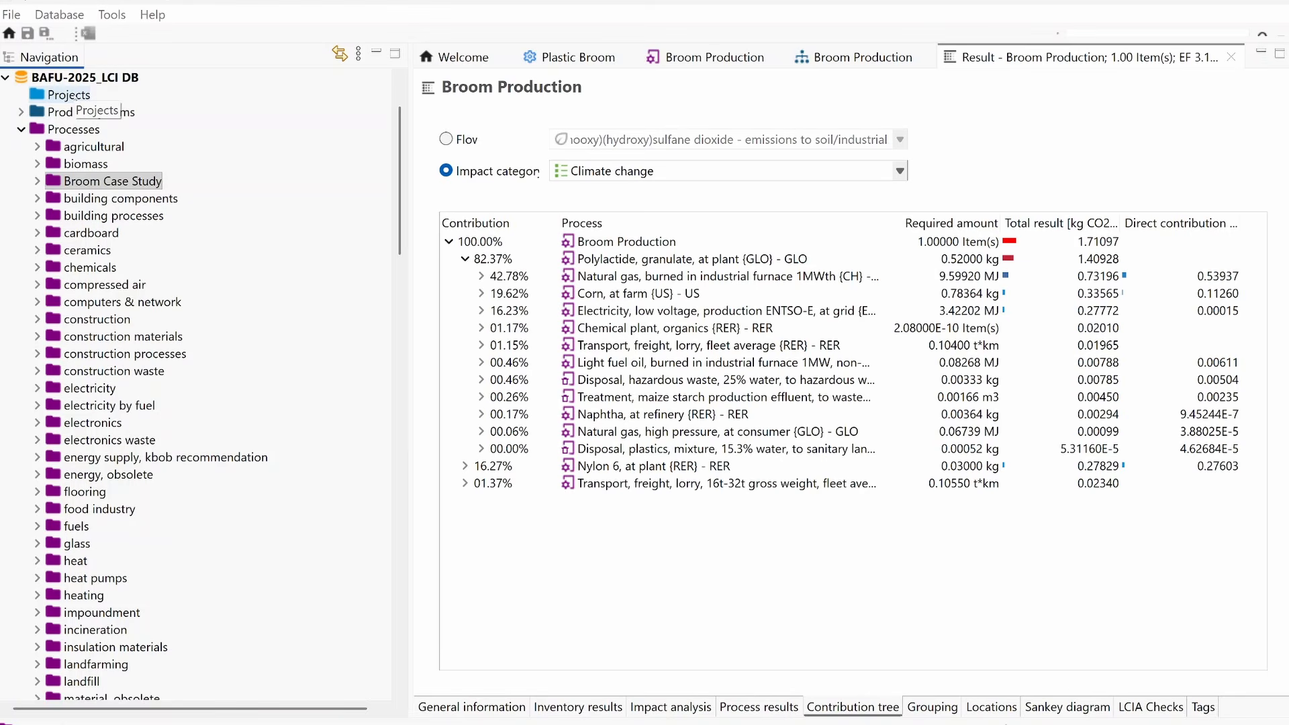
{"action": "right_click", "coordinate": [74, 96]}
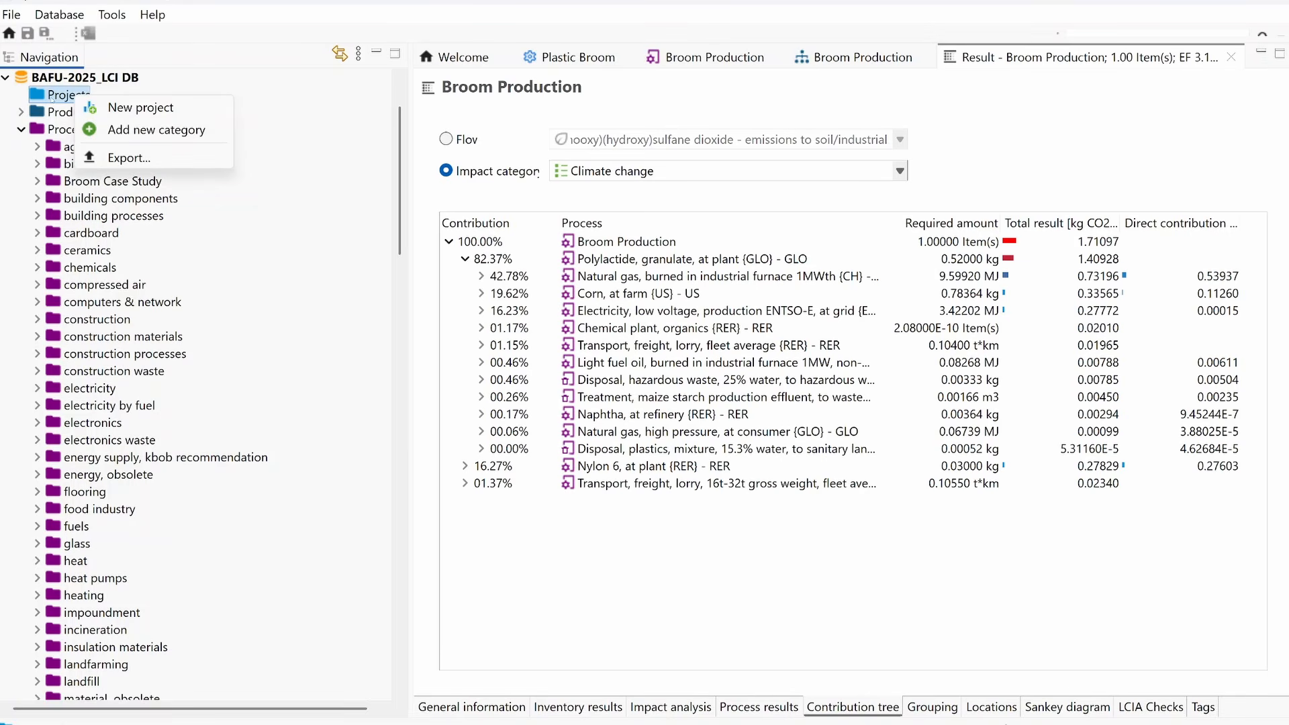
{"action": "left_click", "coordinate": [118, 131]}
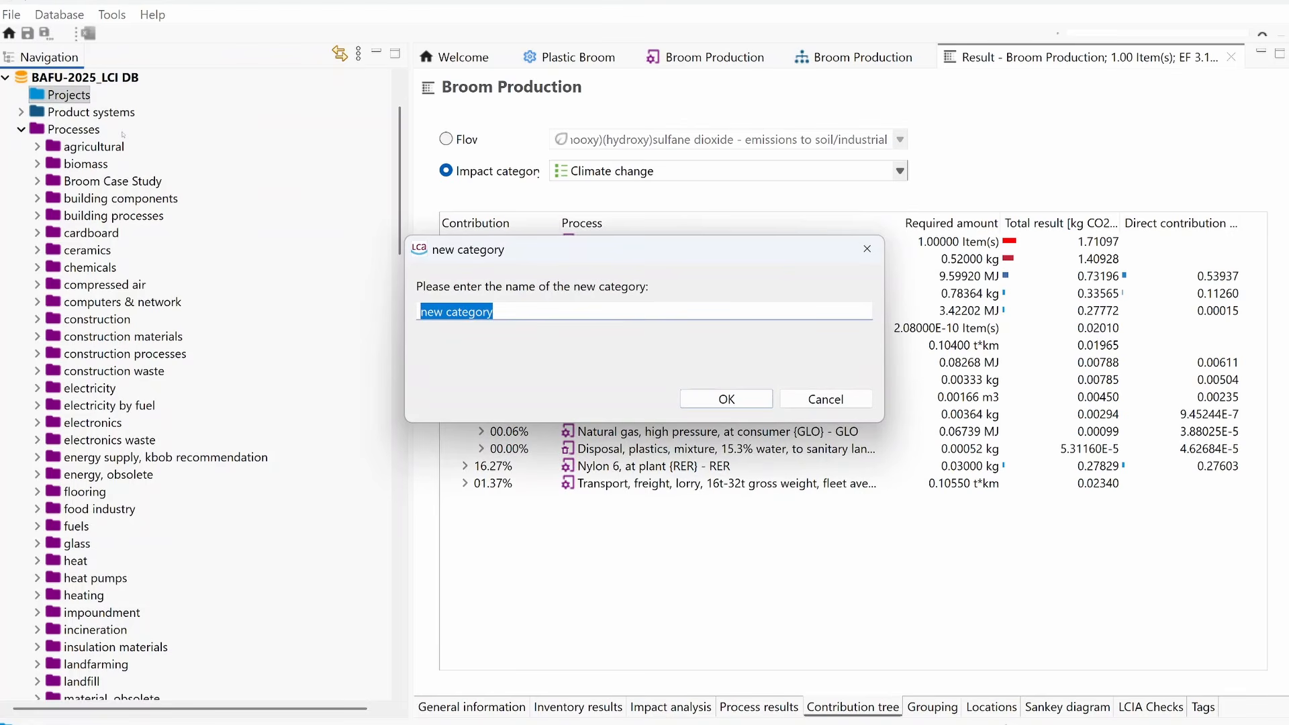
{"action": "type", "text": "Broom Cas"}
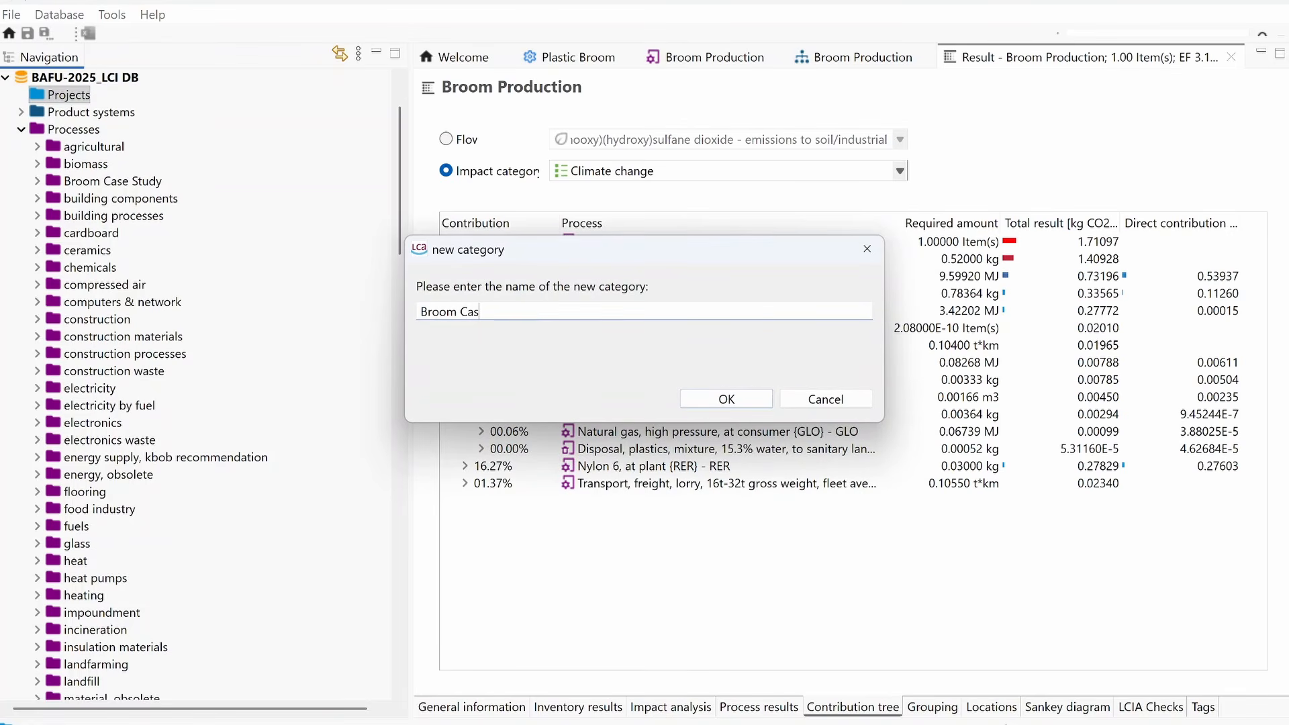
{"action": "type", "text": "e Study"}
{"action": "key", "text": "Return"}
Step: Create a project named Broom Comparison in the Broom Case Study project category
{"action": "right_click", "coordinate": [142, 113]}
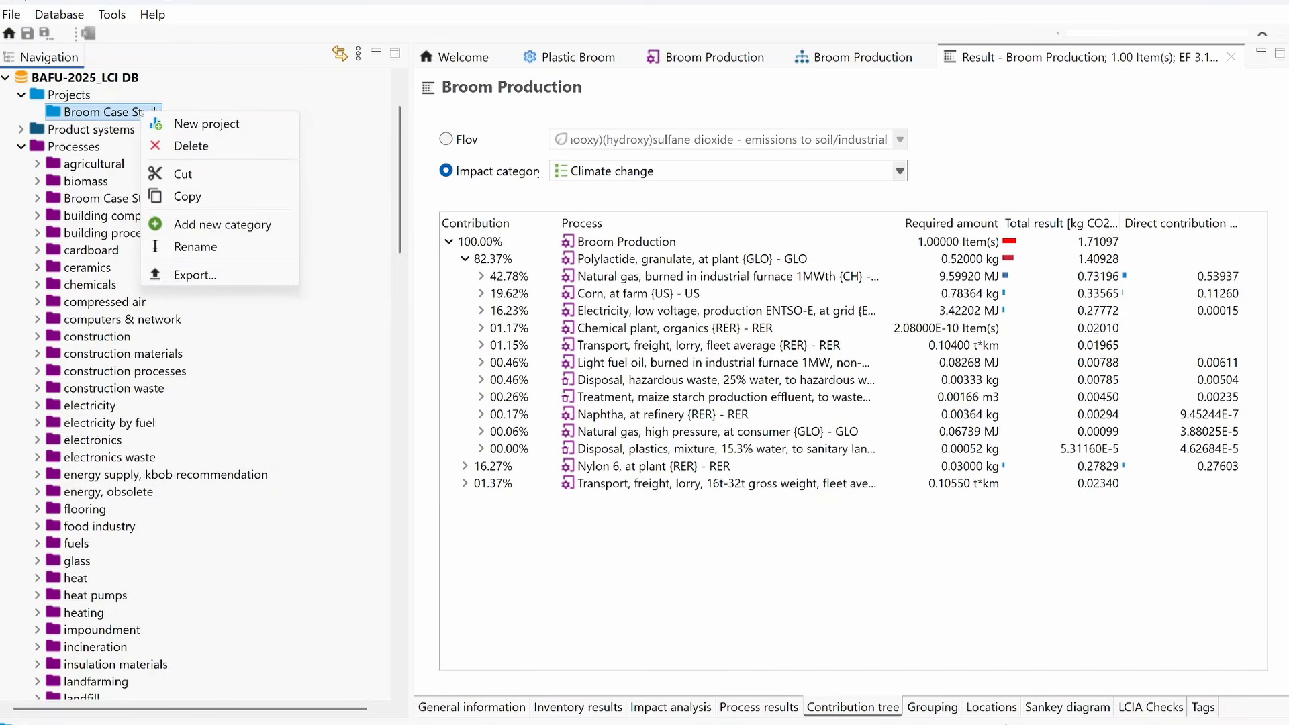
{"action": "left_click", "coordinate": [182, 124]}
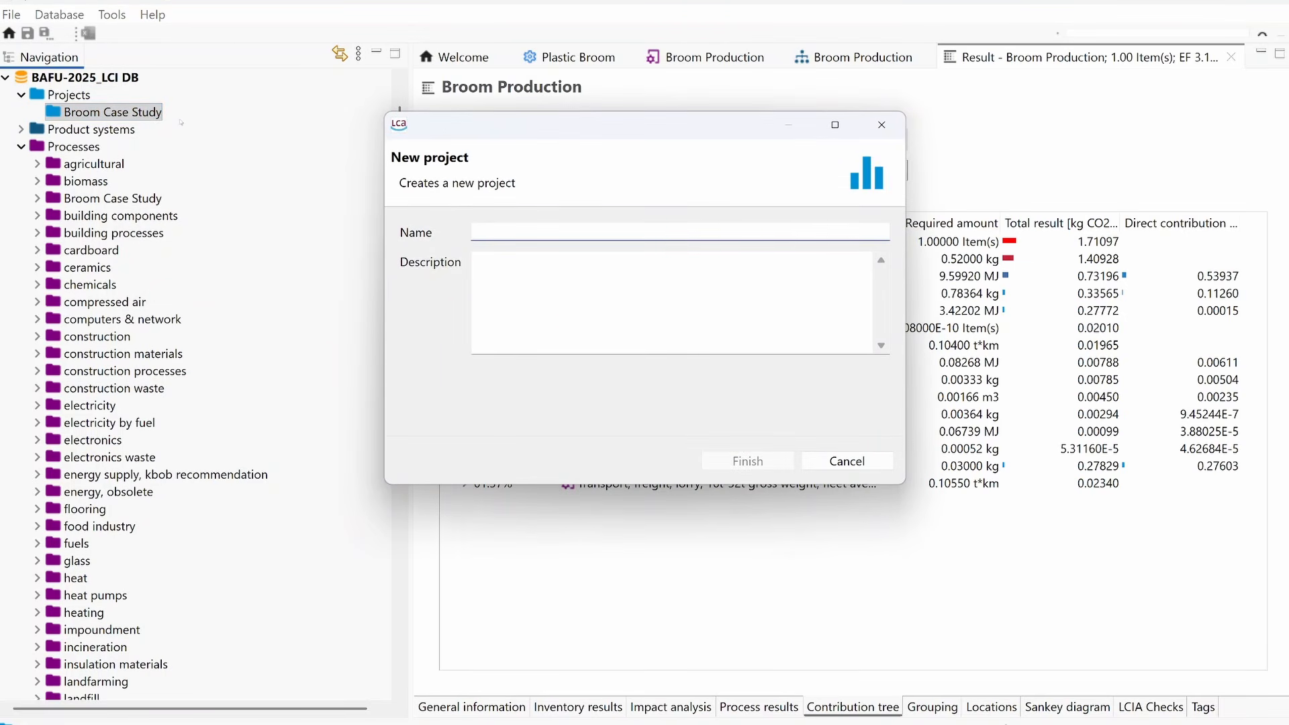
{"action": "type", "text": "Broom Comp"}
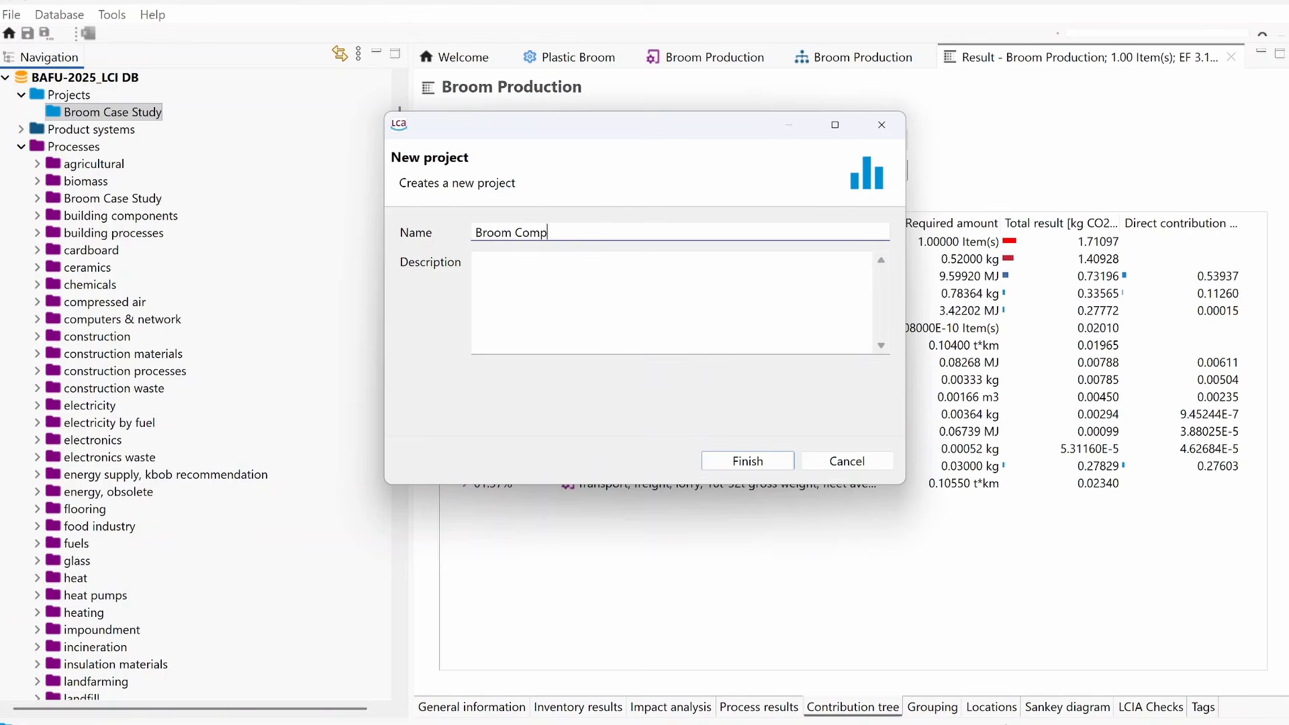
{"action": "type", "text": "arison"}
{"action": "key", "text": "Return"}
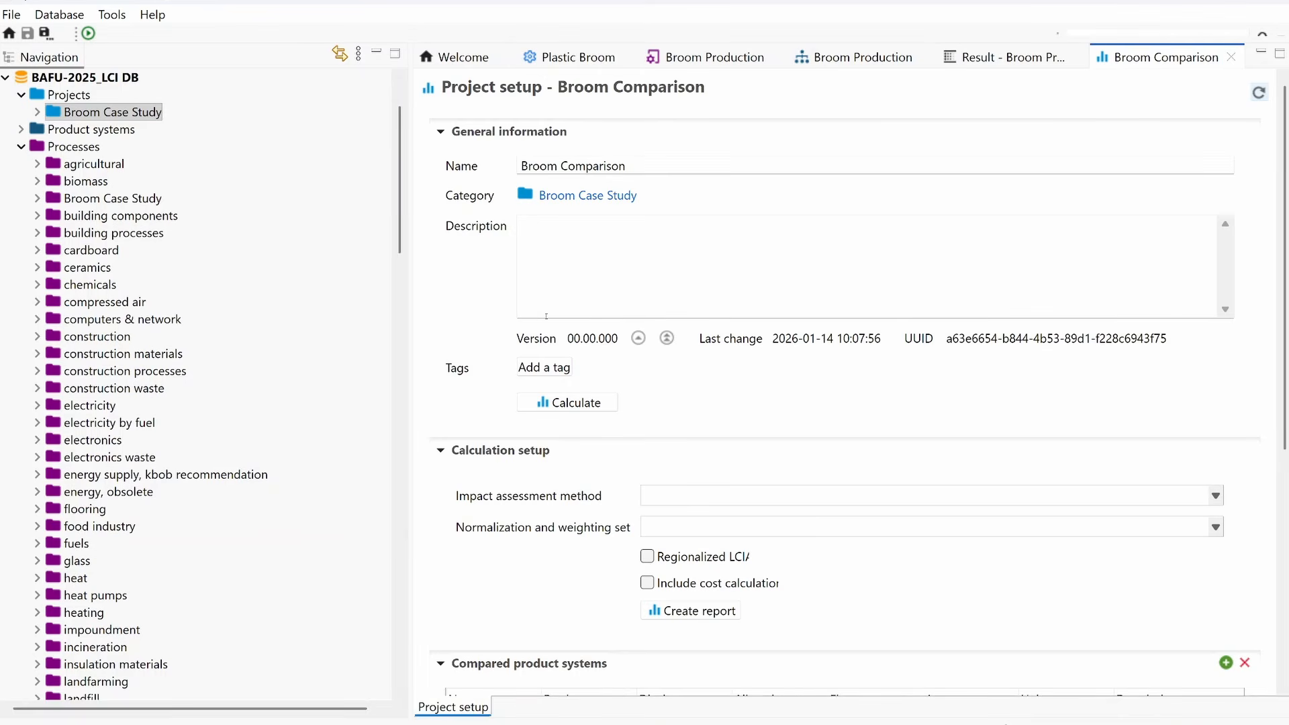
Step: Add the Broom Production product system twice to the project's compared product systems
{"action": "scroll", "coordinate": [546, 316], "scroll_direction": "down", "scroll_amount": 5}
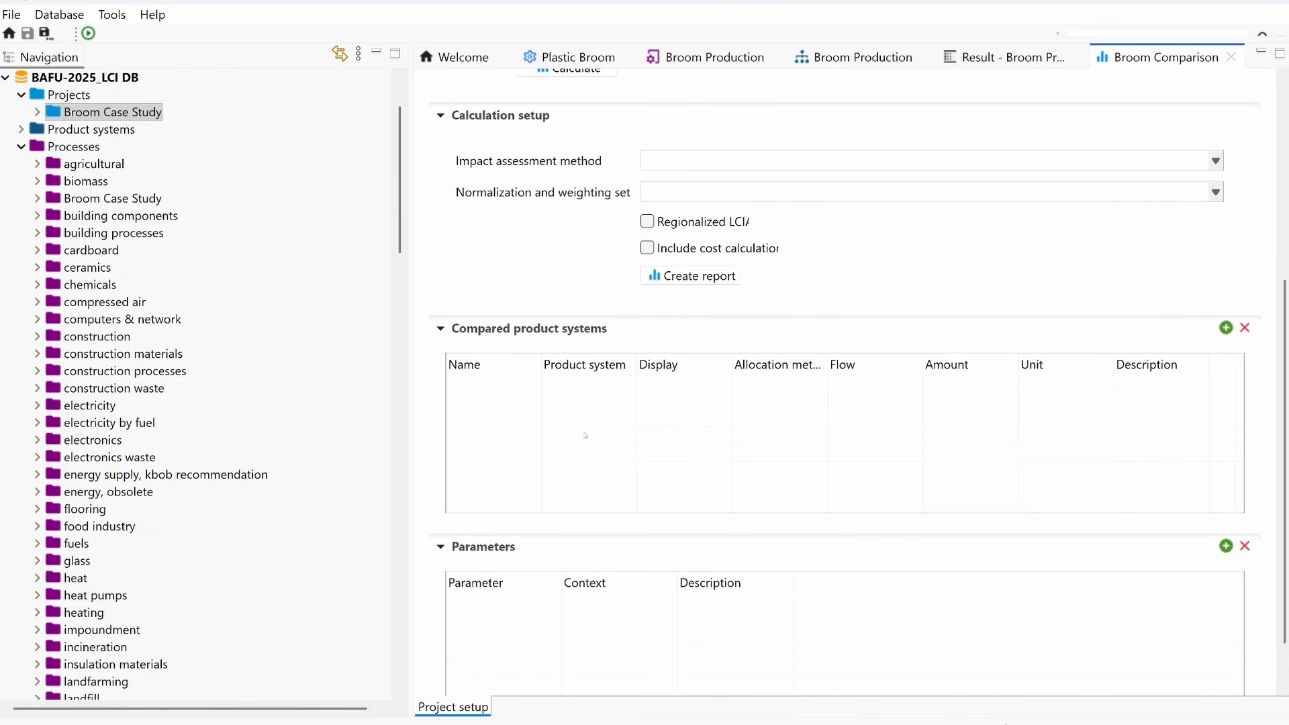
{"action": "left_click", "coordinate": [1226, 328]}
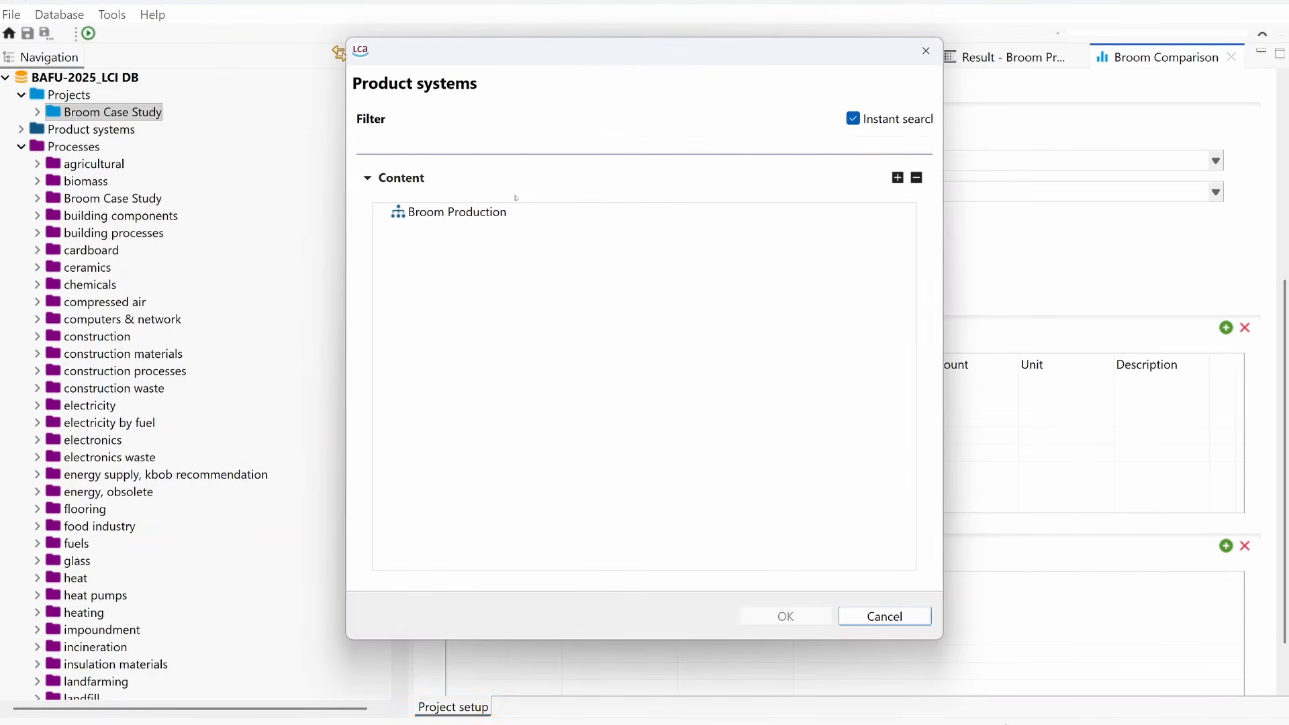
{"action": "left_click", "coordinate": [454, 213]}
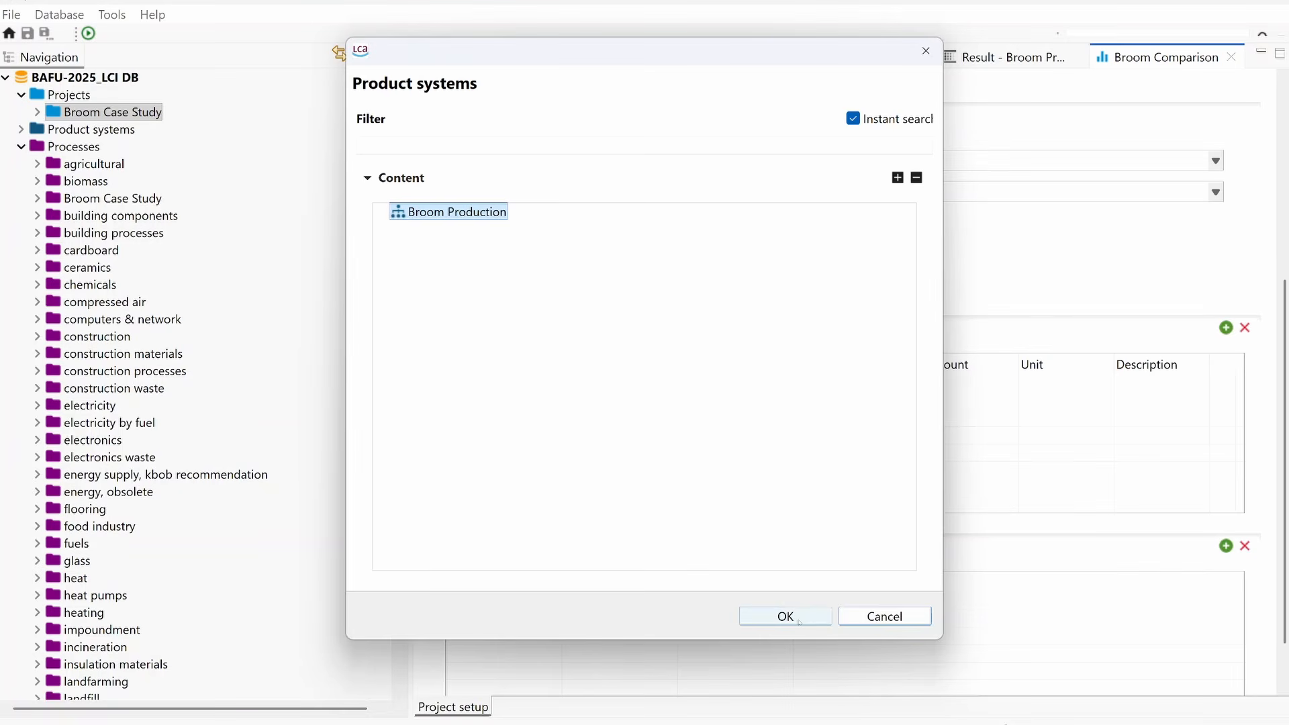
{"action": "left_click", "coordinate": [771, 621]}
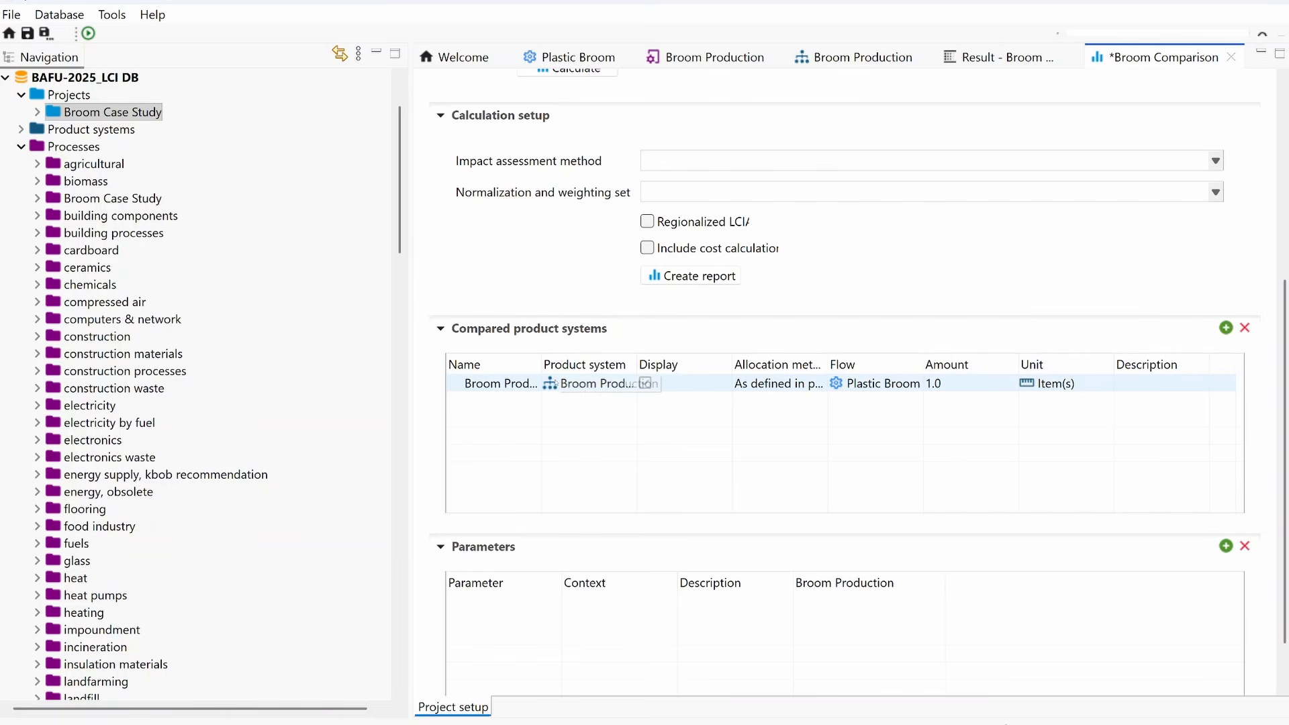
{"action": "left_click", "coordinate": [1226, 327]}
{"action": "left_click", "coordinate": [431, 213]}
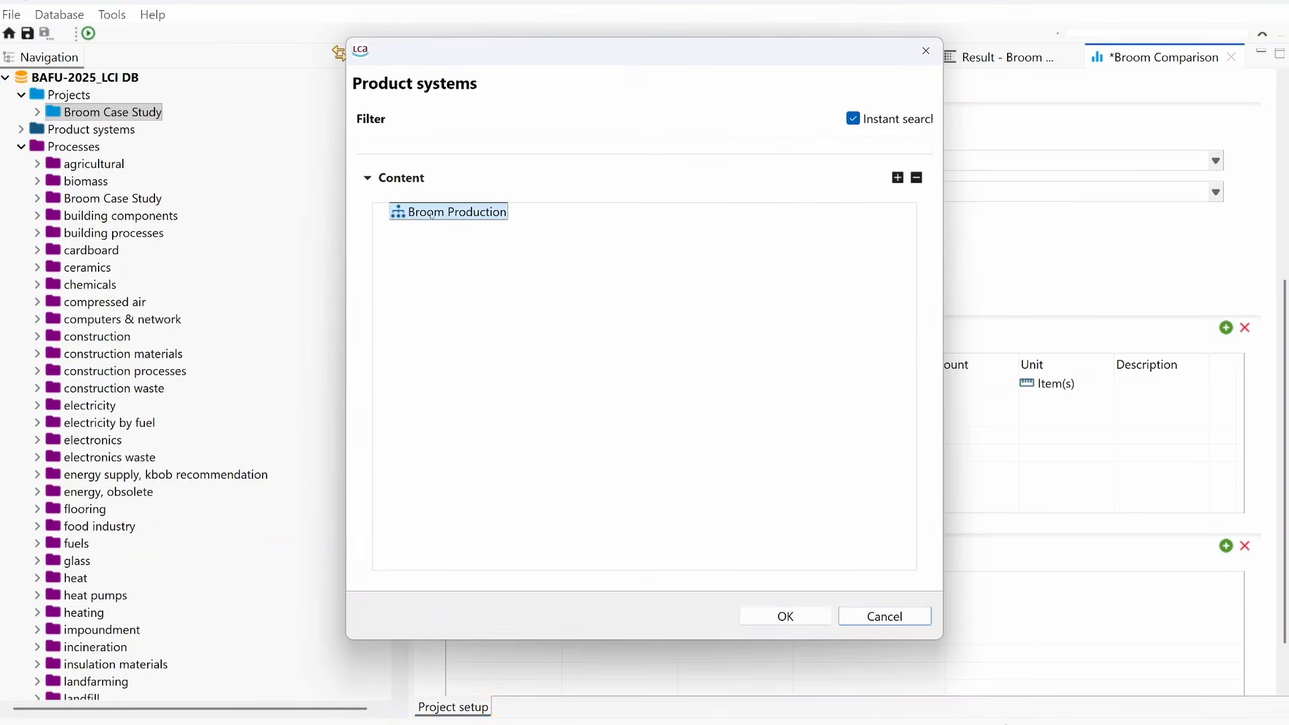
{"action": "left_click", "coordinate": [806, 617]}
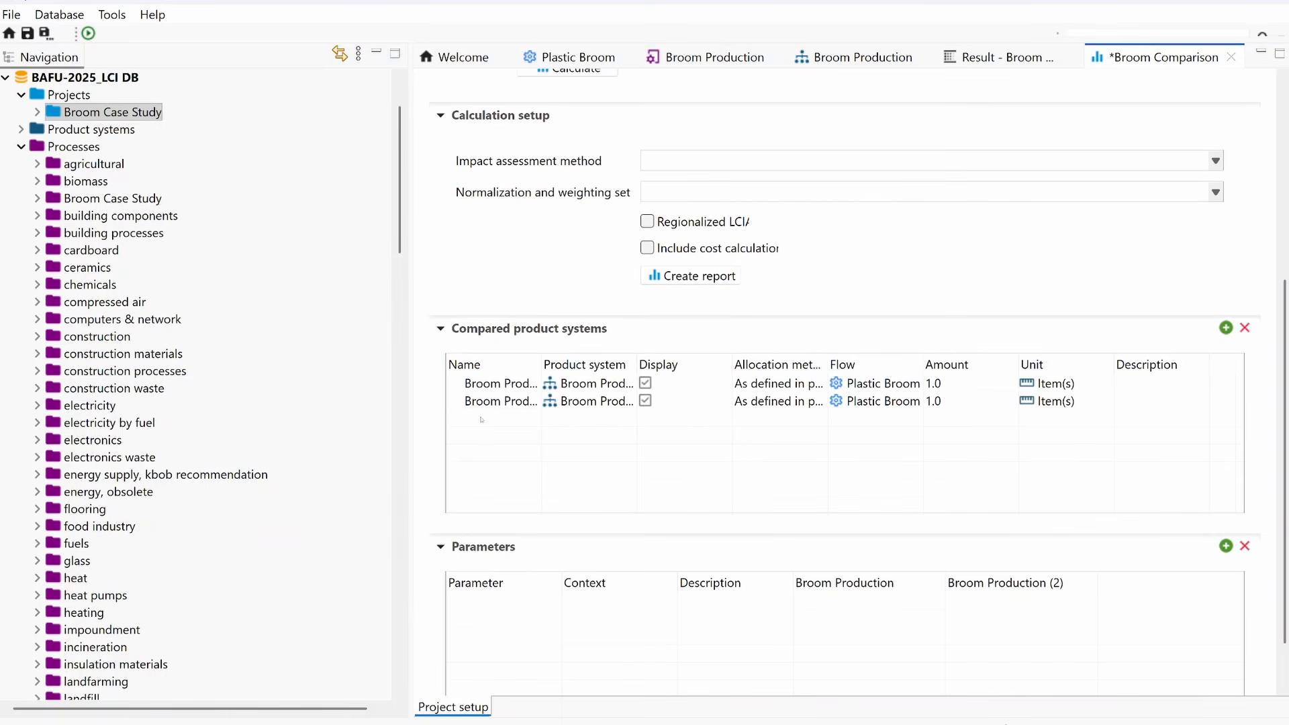
Step: Rename the two compared product systems as Case 1 and Case 2
{"action": "left_click", "coordinate": [494, 383]}
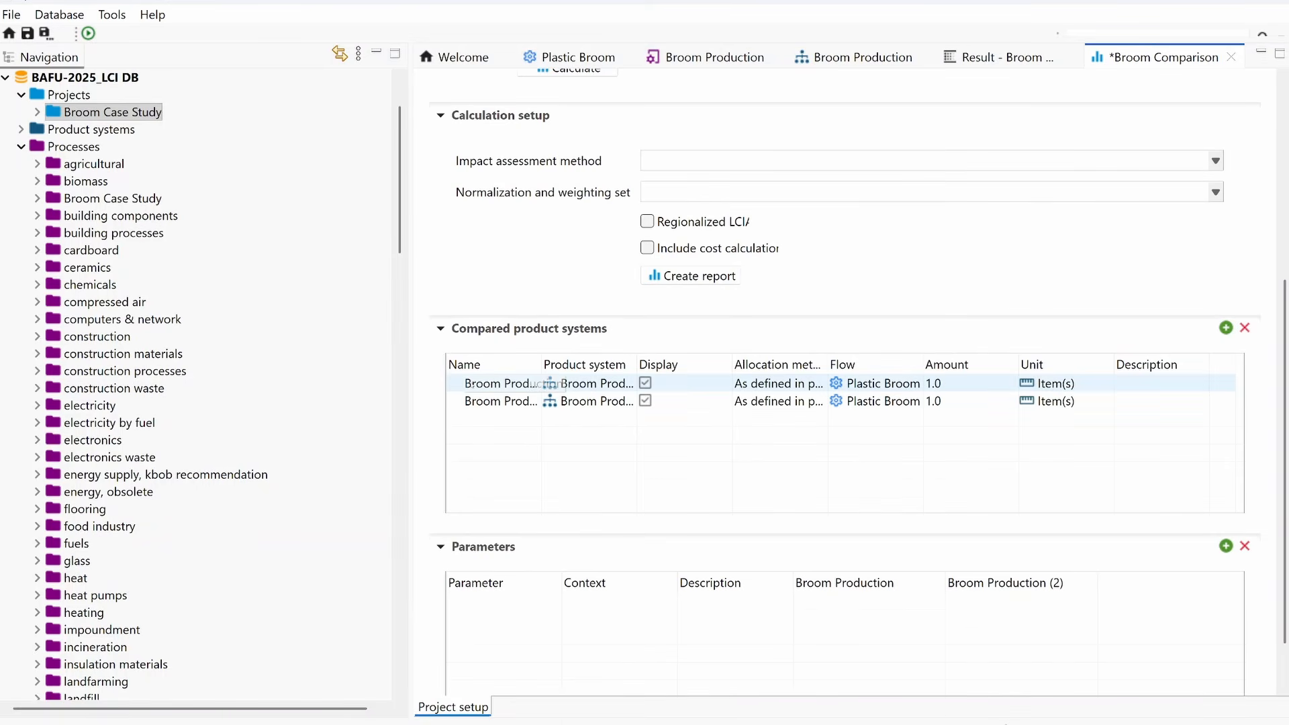
{"action": "left_click", "coordinate": [493, 387]}
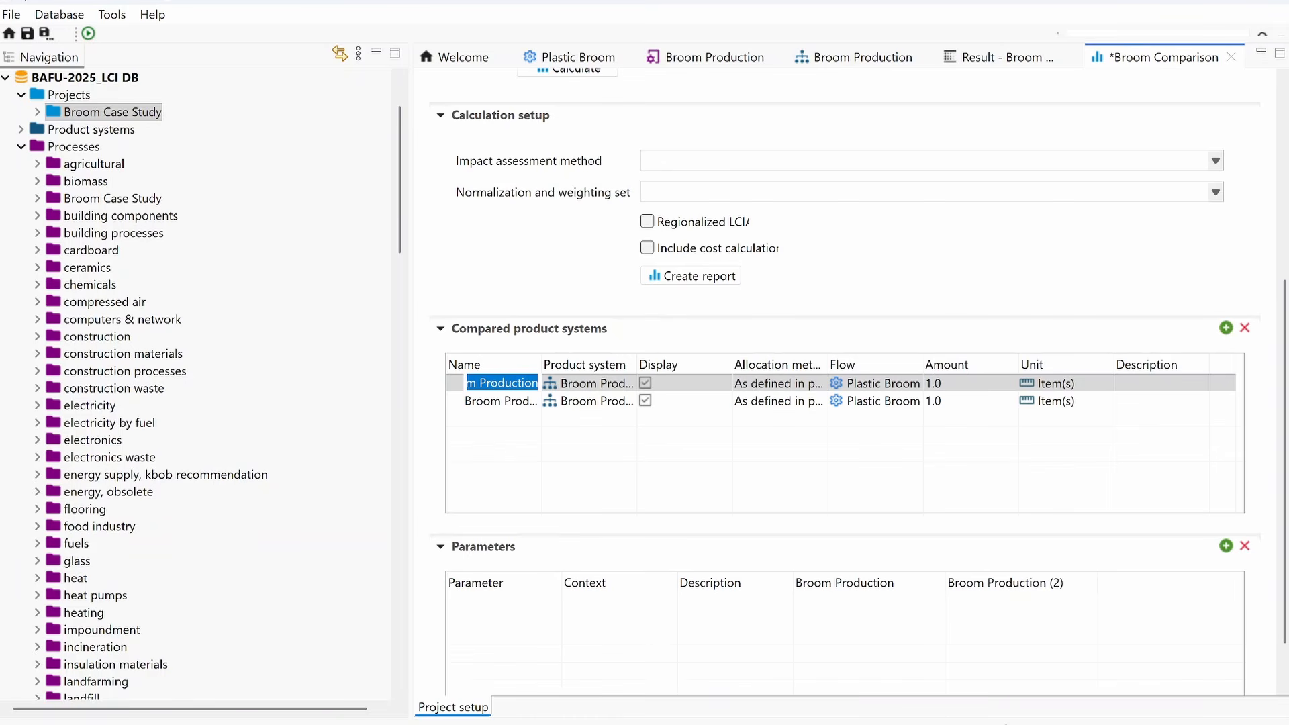
{"action": "type", "text": "Case 1"}
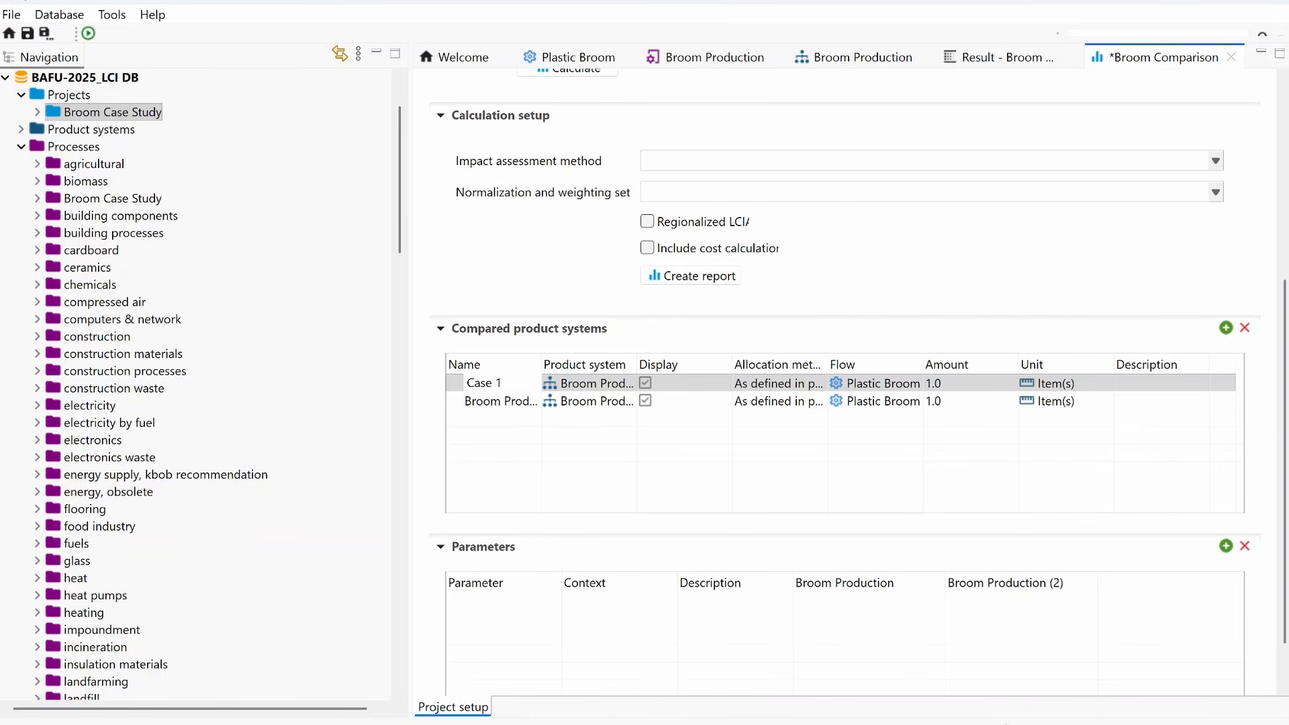
{"action": "left_click", "coordinate": [478, 400]}
{"action": "type", "text": "Case 2"}
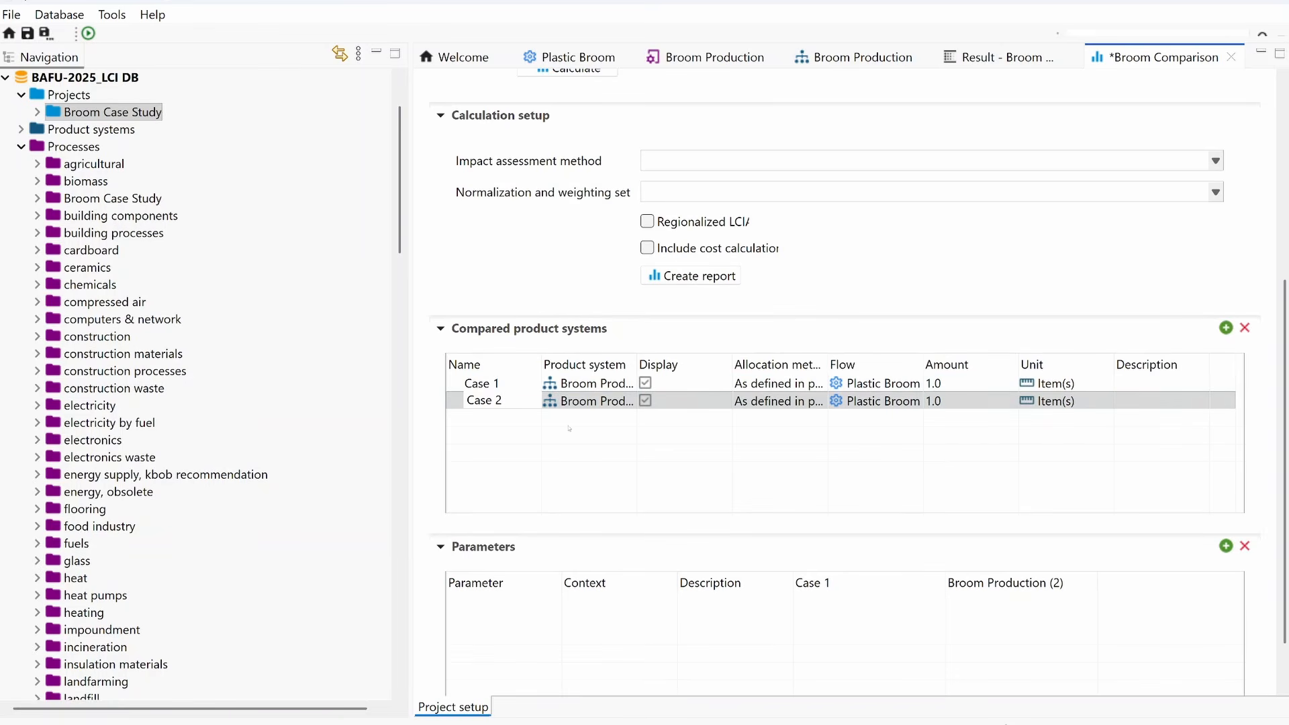
{"action": "left_click", "coordinate": [610, 463]}
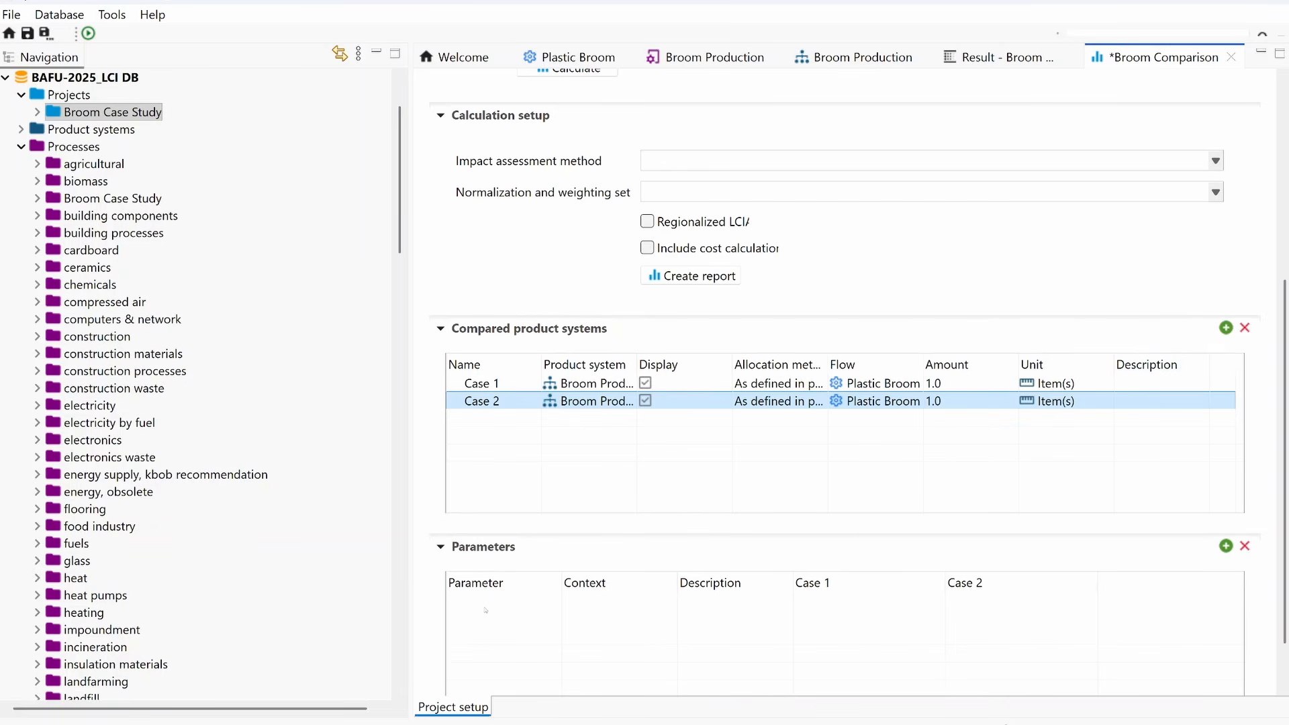
Step: Add the Broom Production parameters d_nylon and d_PLA to the project's parameters
{"action": "left_click", "coordinate": [1226, 546]}
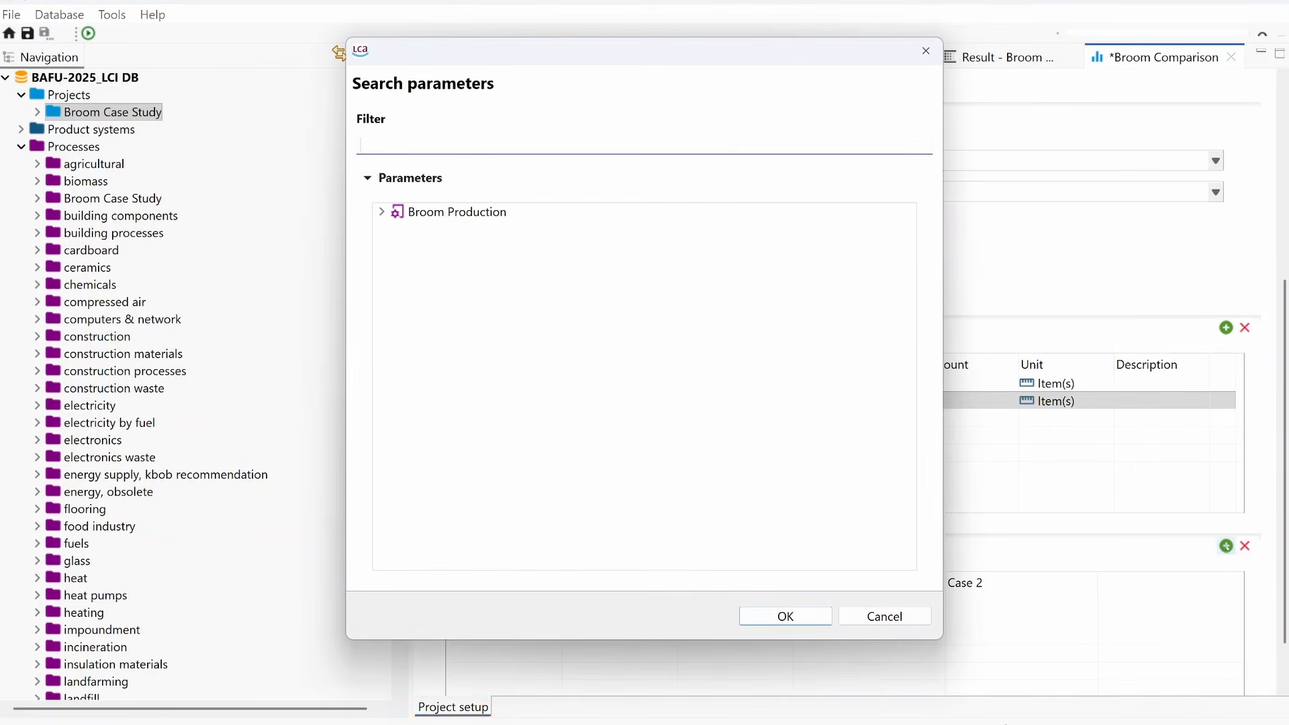
{"action": "left_click", "coordinate": [382, 213]}
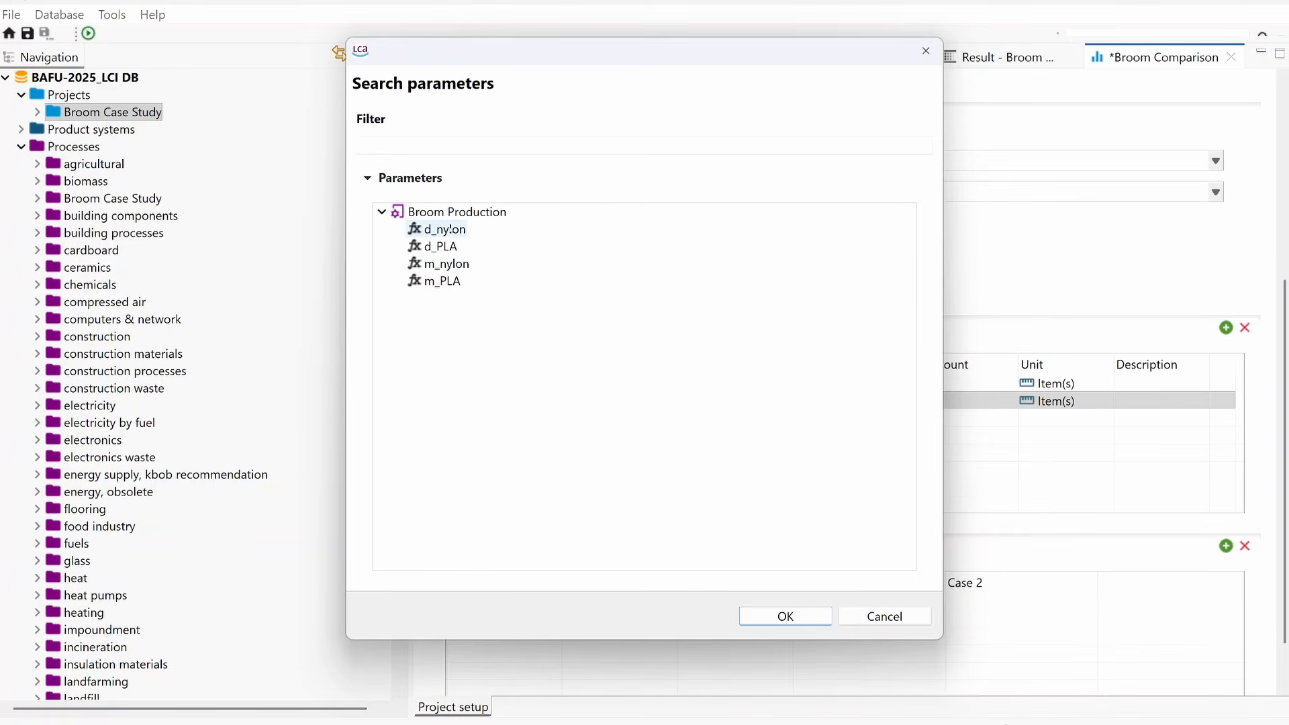
{"action": "left_click", "coordinate": [451, 229]}
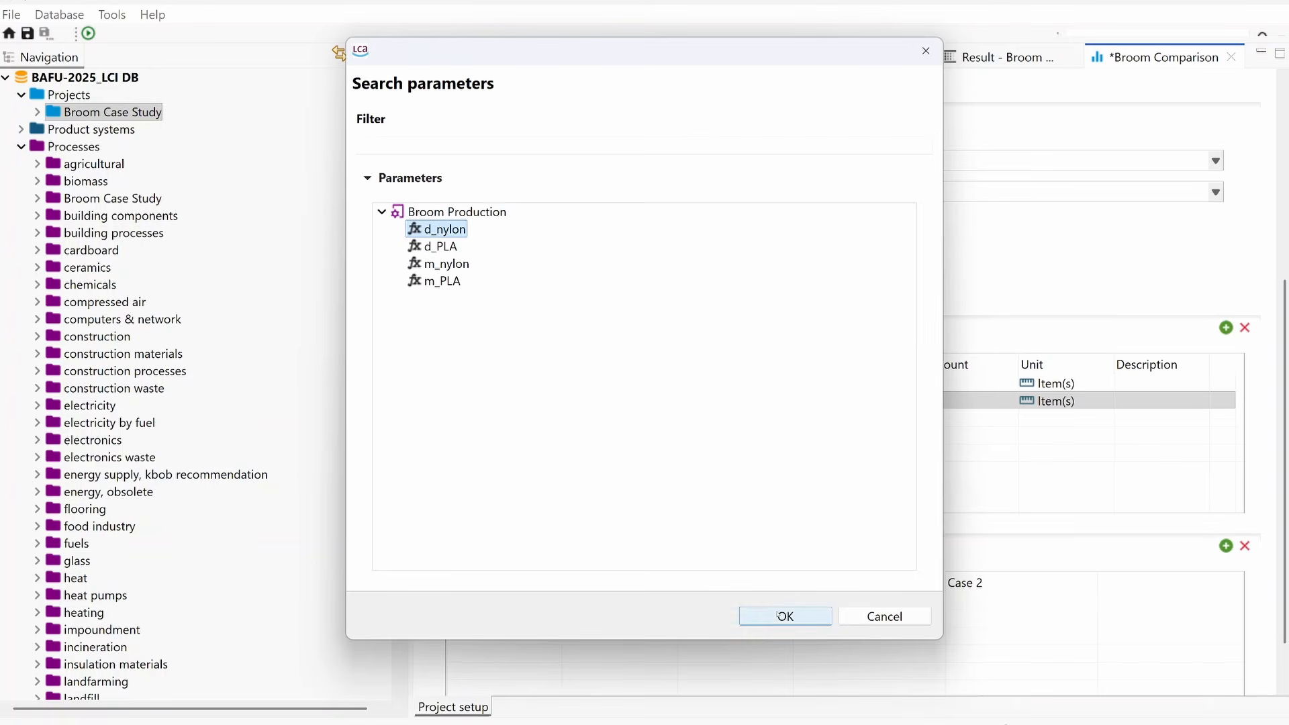
{"action": "left_click", "coordinate": [787, 615]}
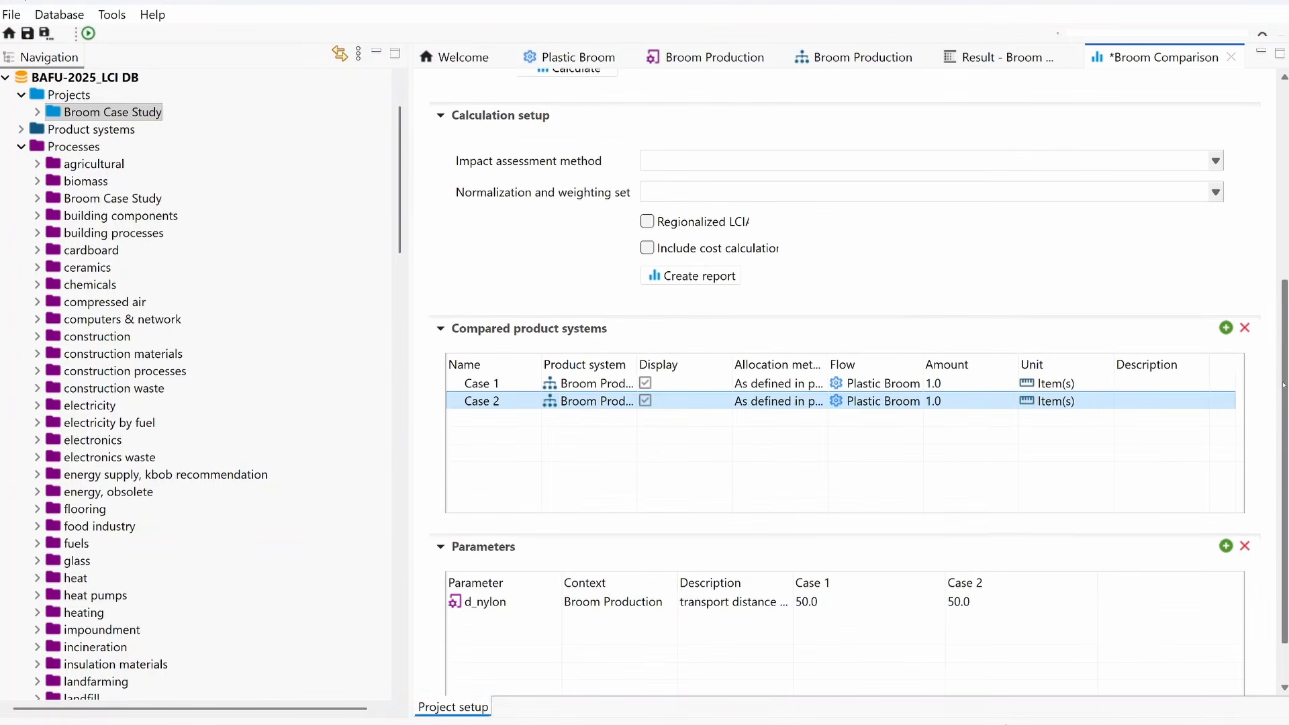
{"action": "scroll", "coordinate": [1282, 385], "scroll_direction": "down", "scroll_amount": 1}
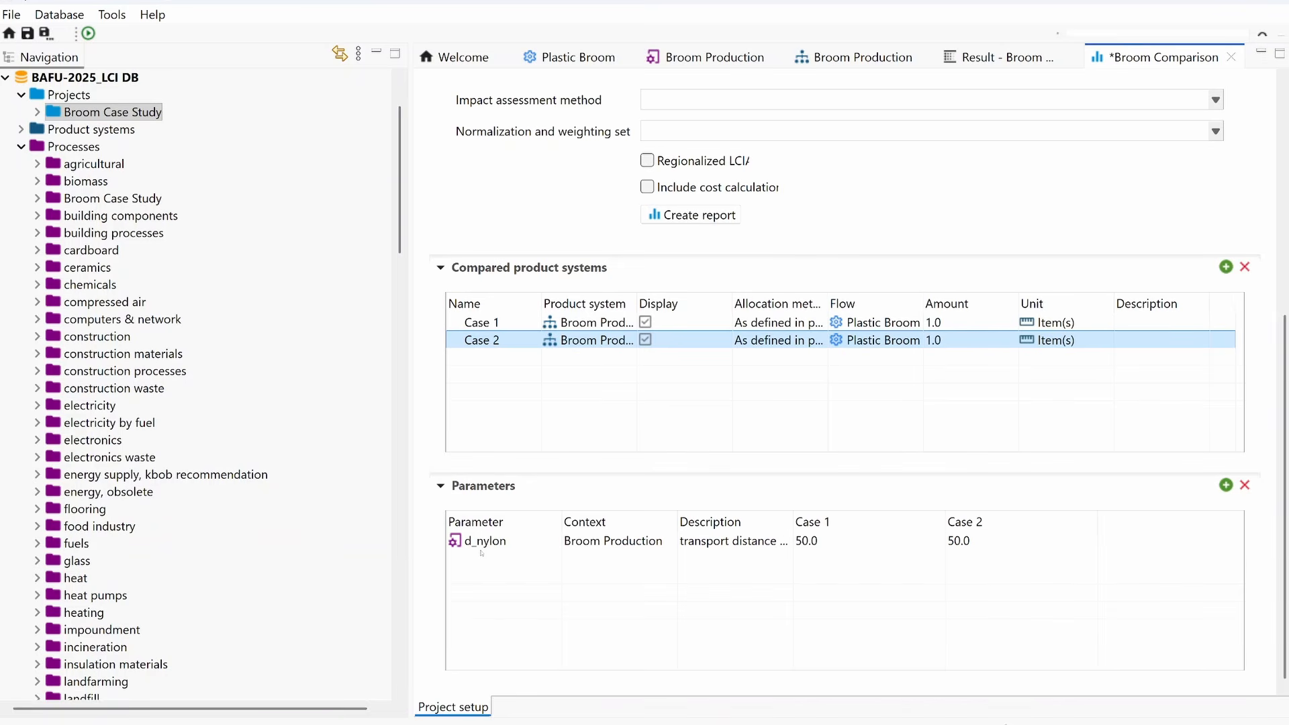
{"action": "left_click", "coordinate": [1226, 485]}
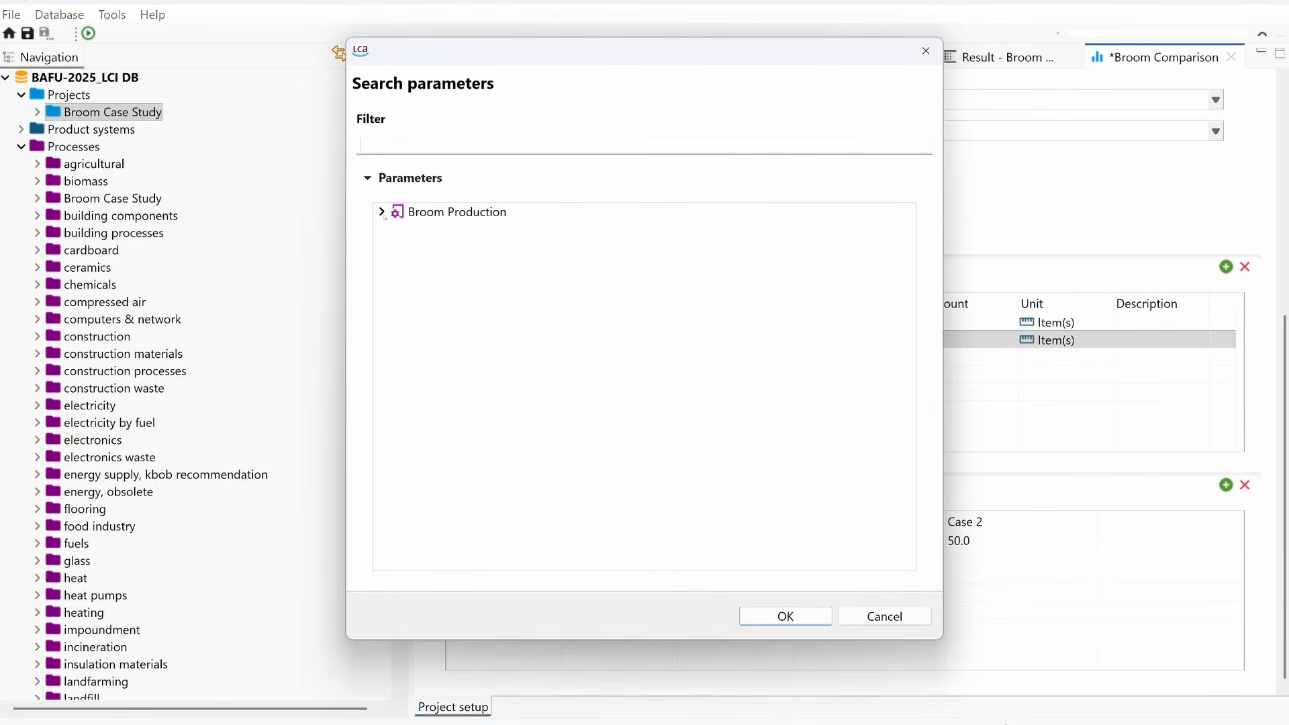
{"action": "left_click", "coordinate": [381, 212]}
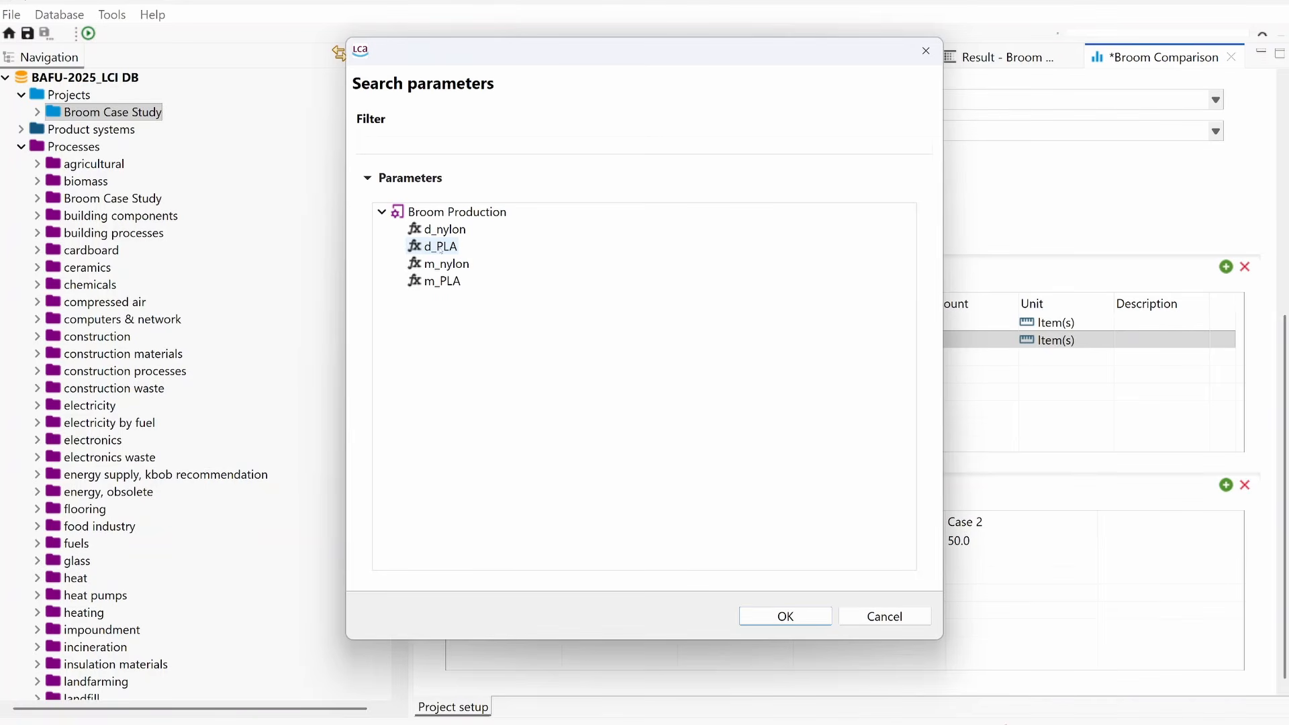
{"action": "left_click", "coordinate": [440, 249]}
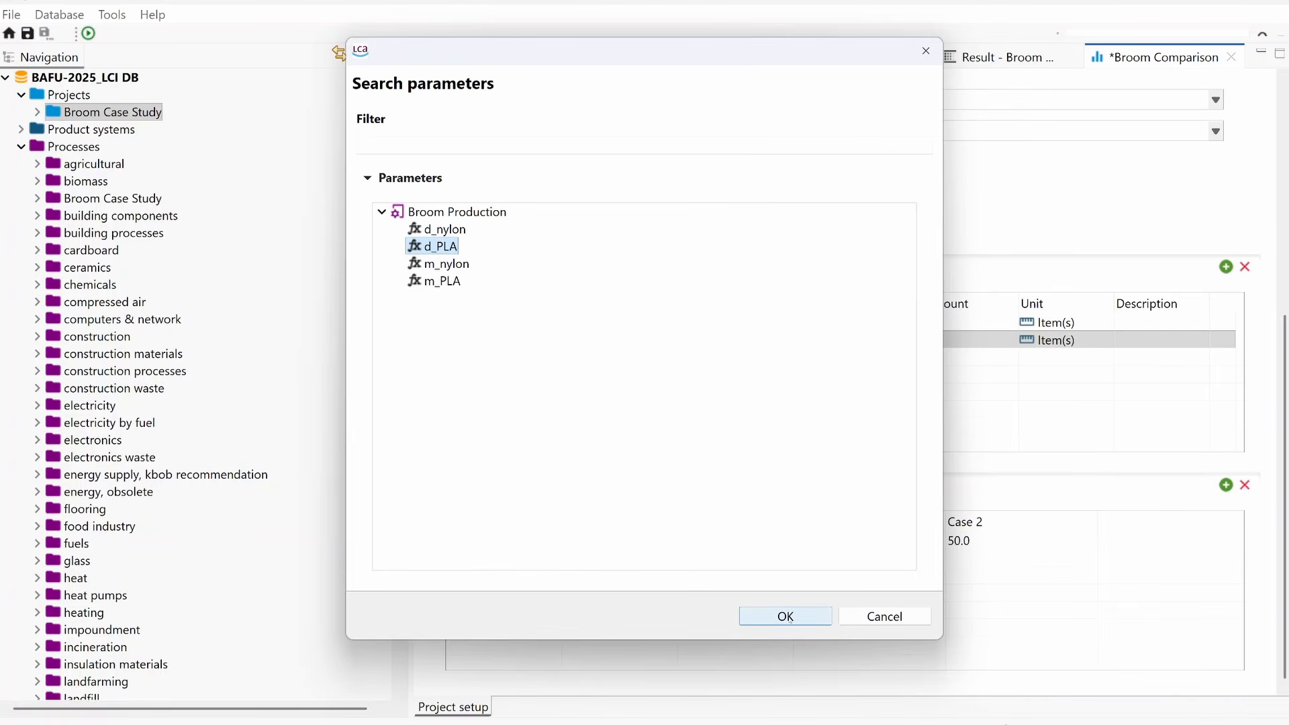
{"action": "left_click", "coordinate": [789, 618]}
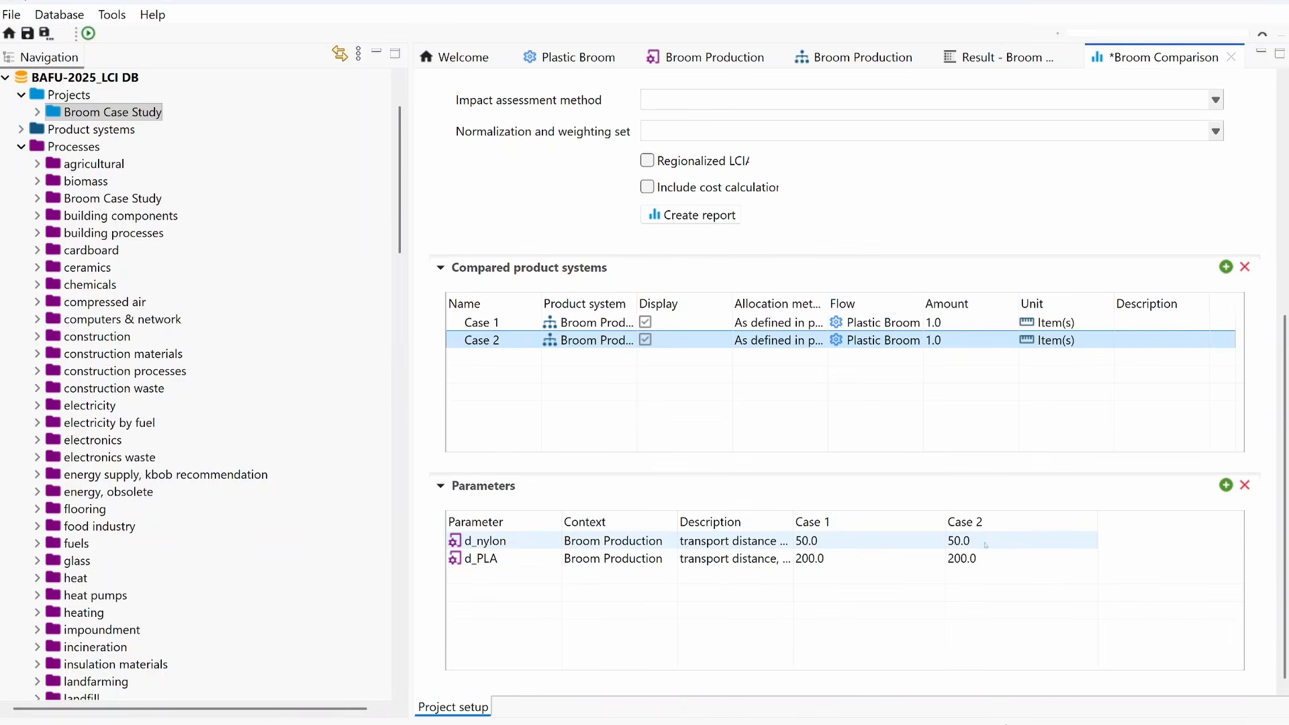
Step: Set Case 2's d_nylon to 600 and d_PLA to 800, and save all open changes
{"action": "left_click", "coordinate": [1023, 543]}
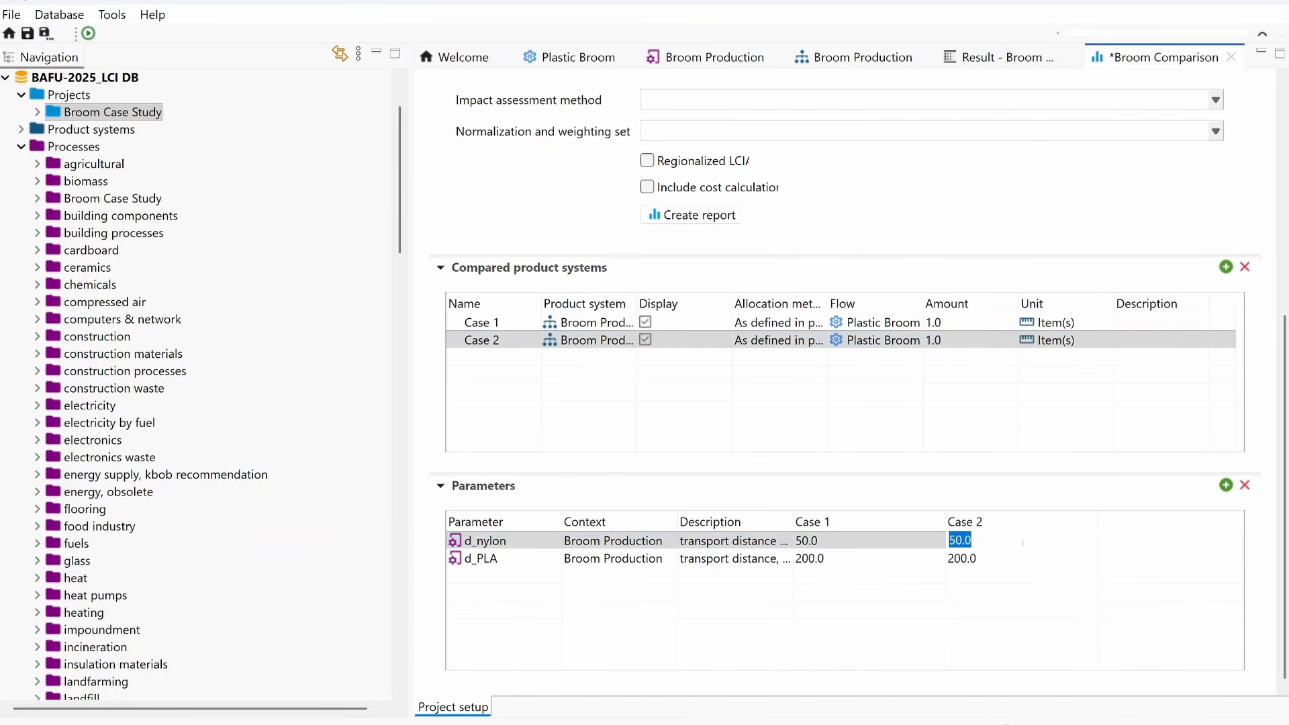
{"action": "type", "text": "600"}
{"action": "left_click", "coordinate": [1013, 565]}
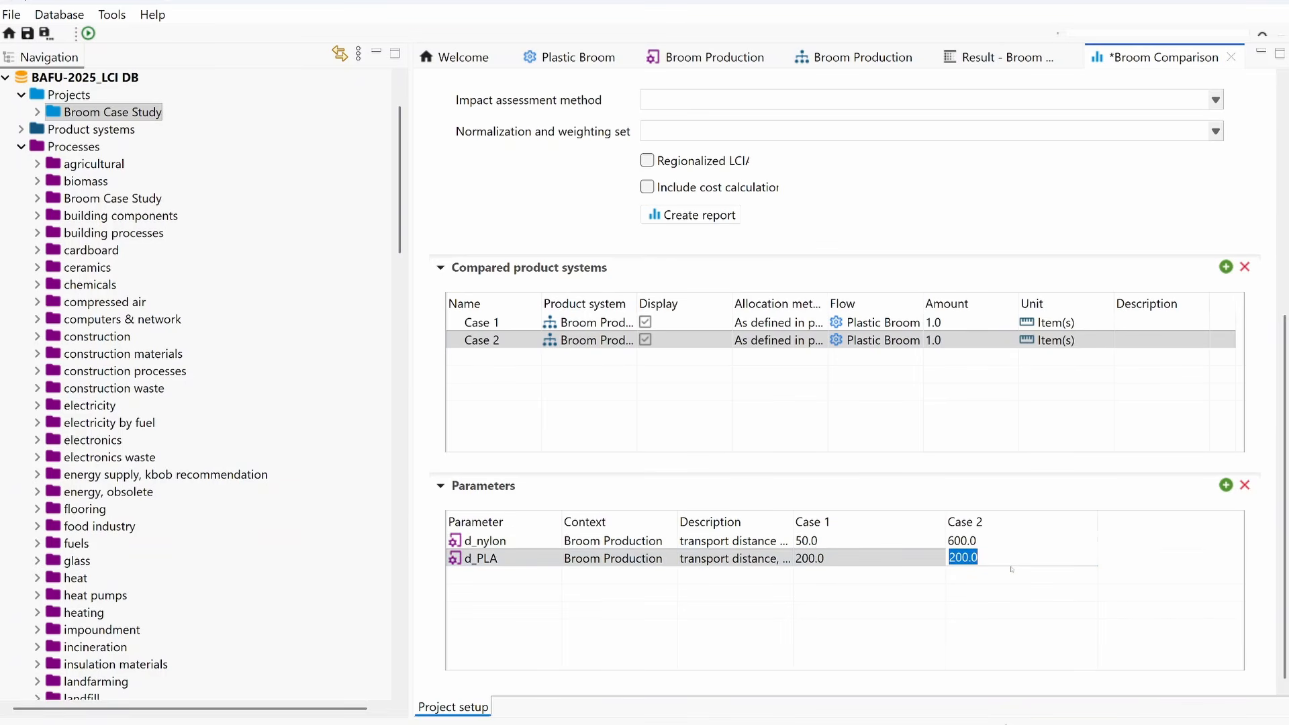
{"action": "type", "text": "800"}
{"action": "left_click", "coordinate": [18, 12]}
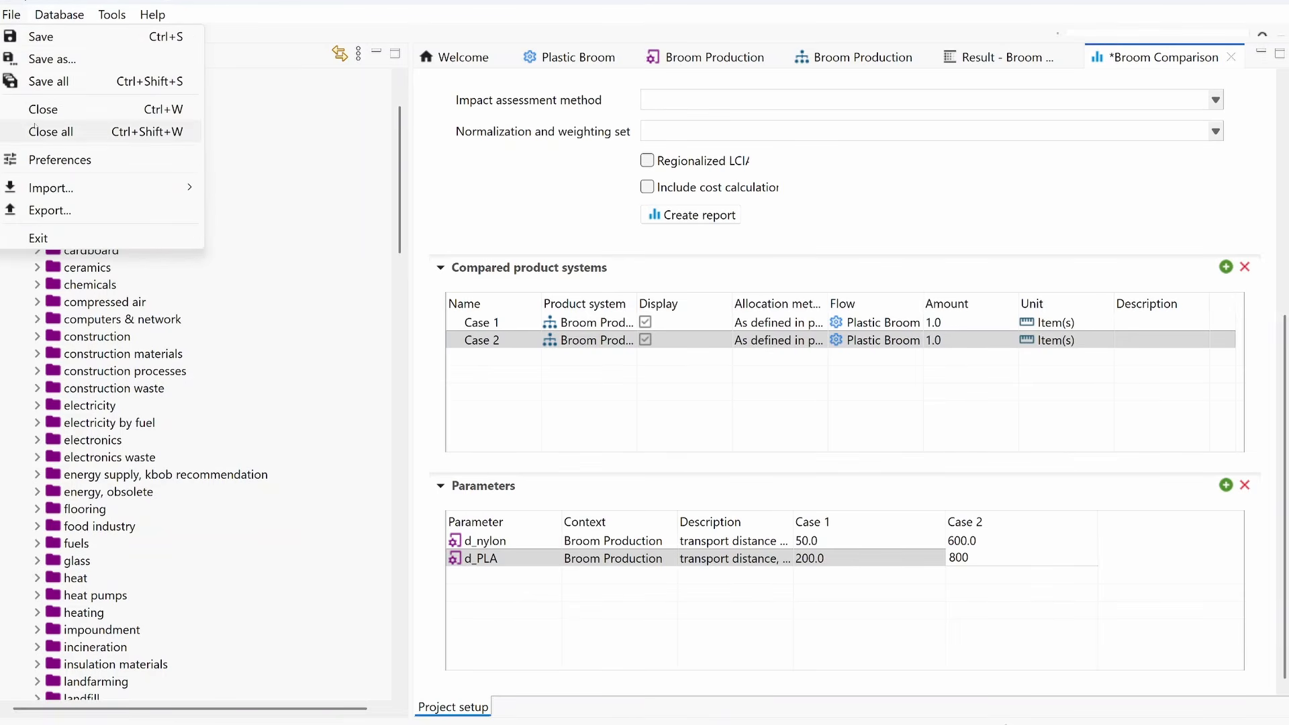
{"action": "left_click", "coordinate": [48, 81]}
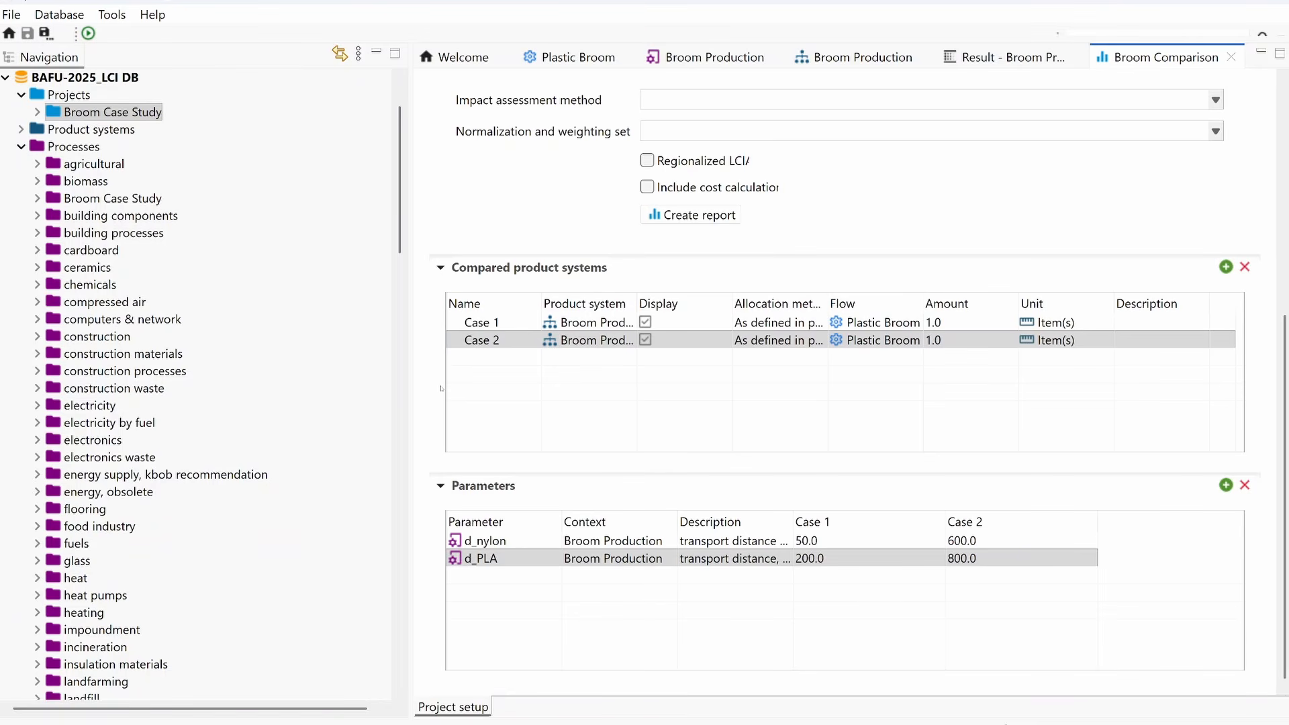
Step: Choose EF 3.1 Method (adapted) as the project's impact assessment method
{"action": "scroll", "coordinate": [441, 388], "scroll_direction": "up", "scroll_amount": 3}
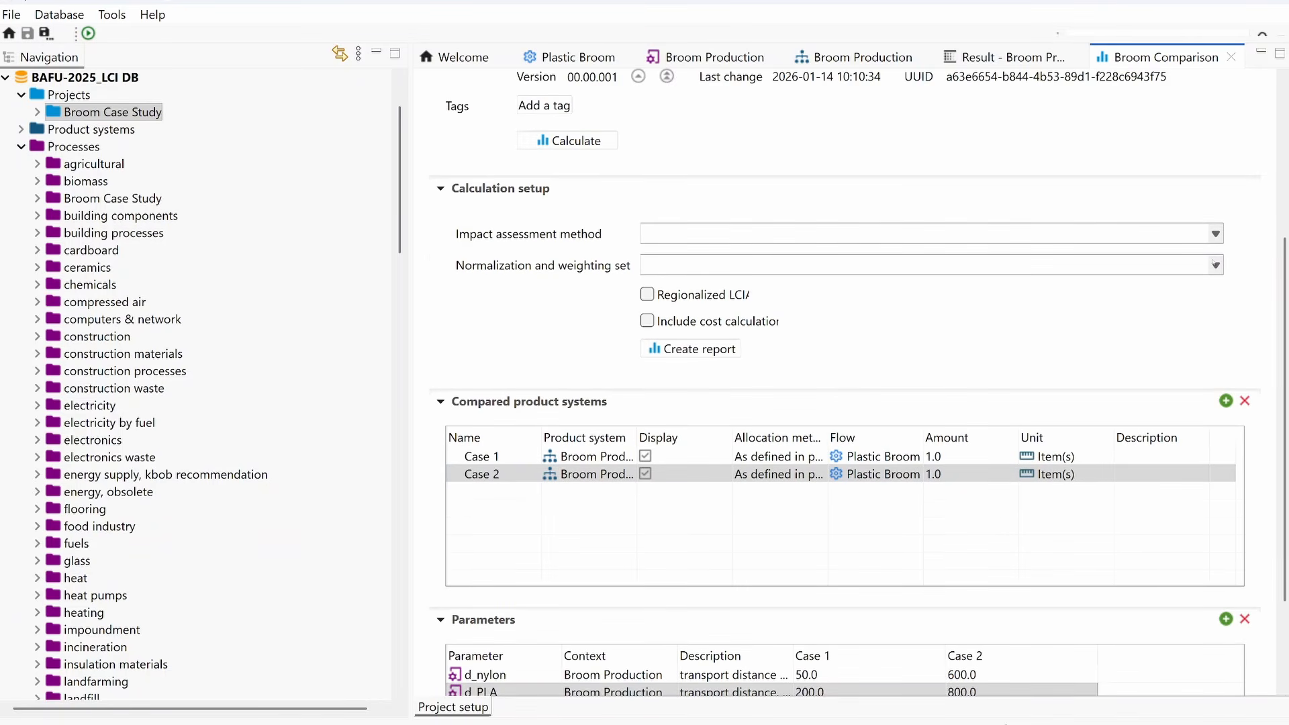
{"action": "left_click", "coordinate": [1216, 233]}
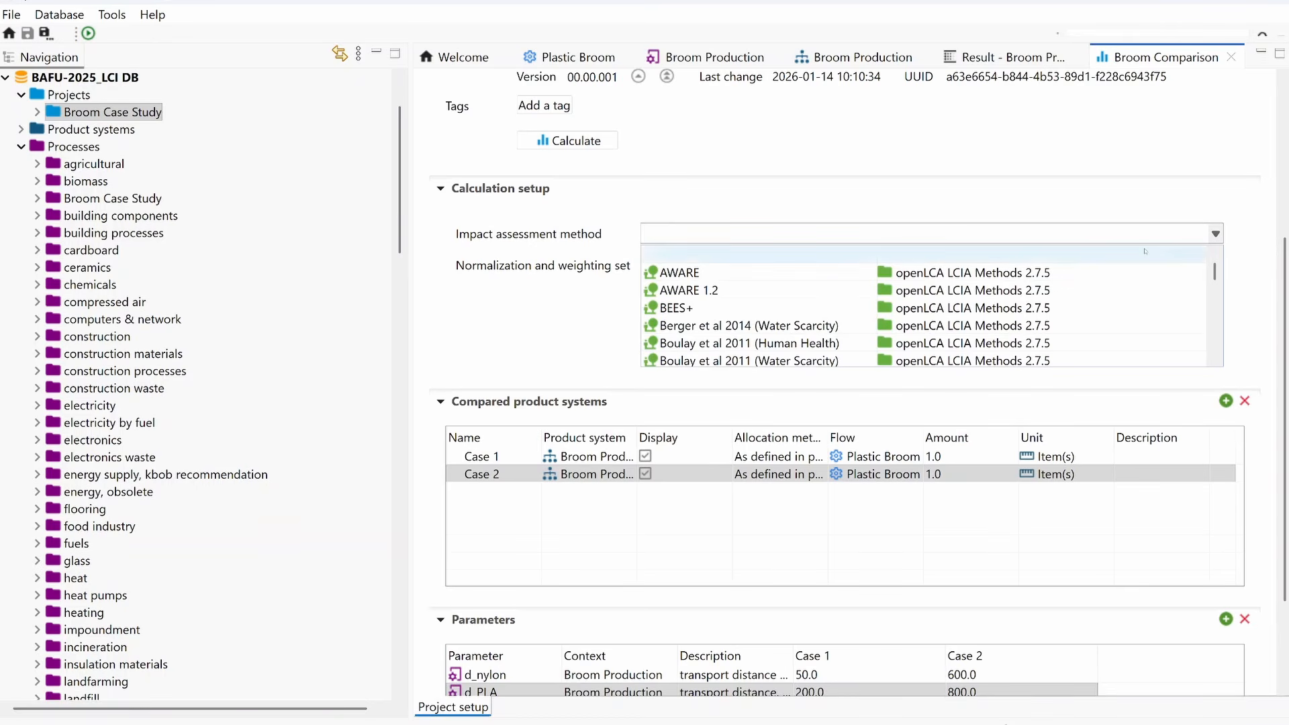
{"action": "scroll", "coordinate": [788, 326], "scroll_direction": "down", "scroll_amount": 4}
{"action": "scroll", "coordinate": [788, 326], "scroll_direction": "down", "scroll_amount": 1}
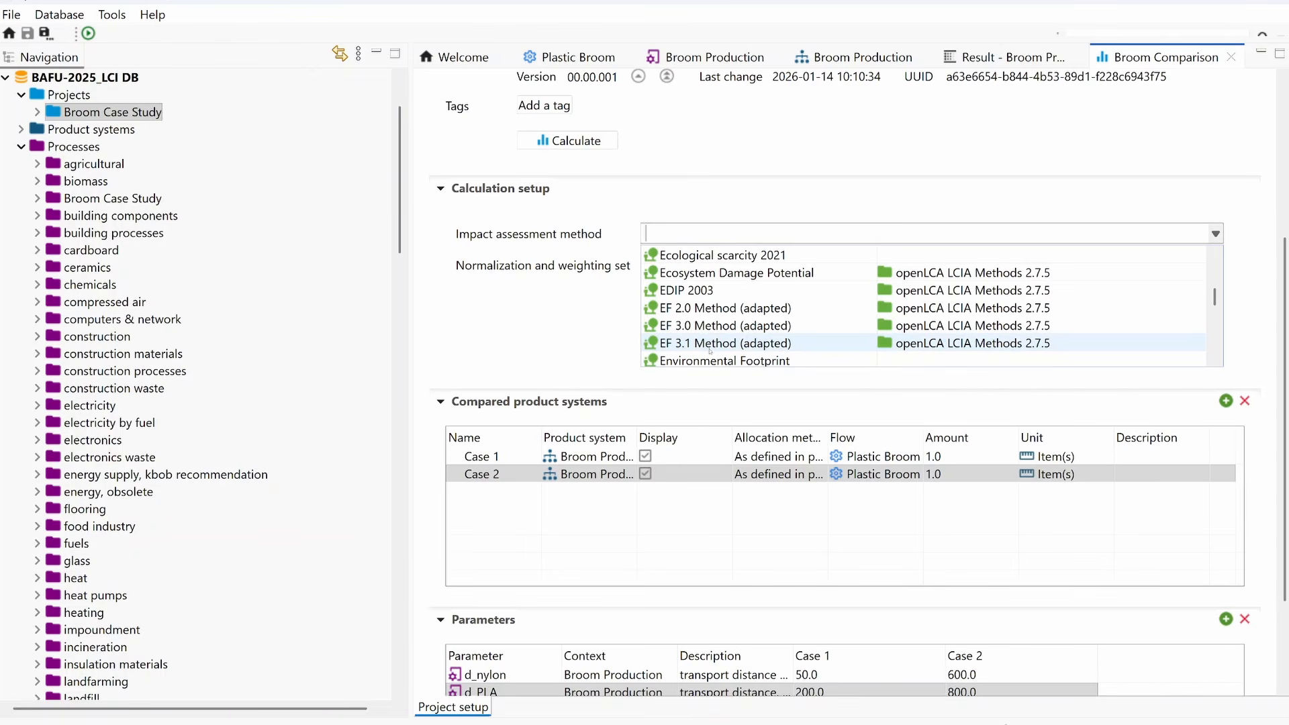
{"action": "left_click", "coordinate": [954, 349]}
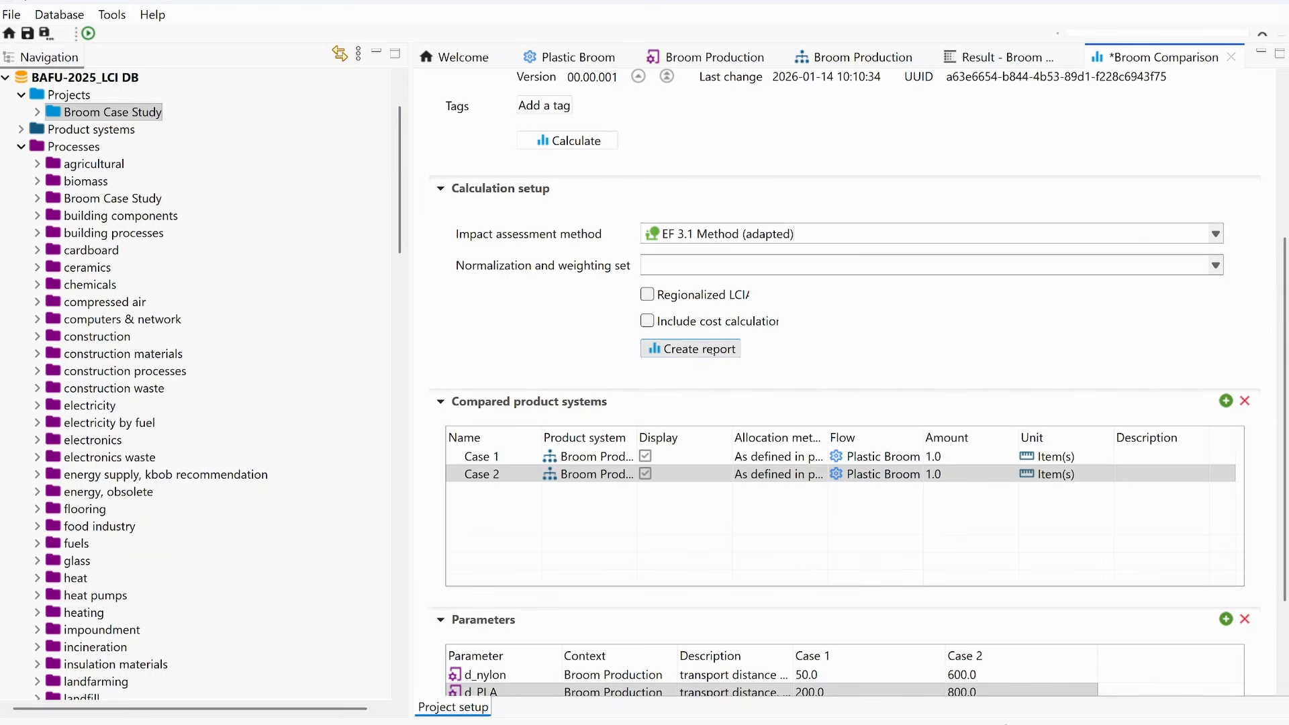
Step: Create a report for the Broom Comparison project and calculate the project results
{"action": "left_click", "coordinate": [713, 349]}
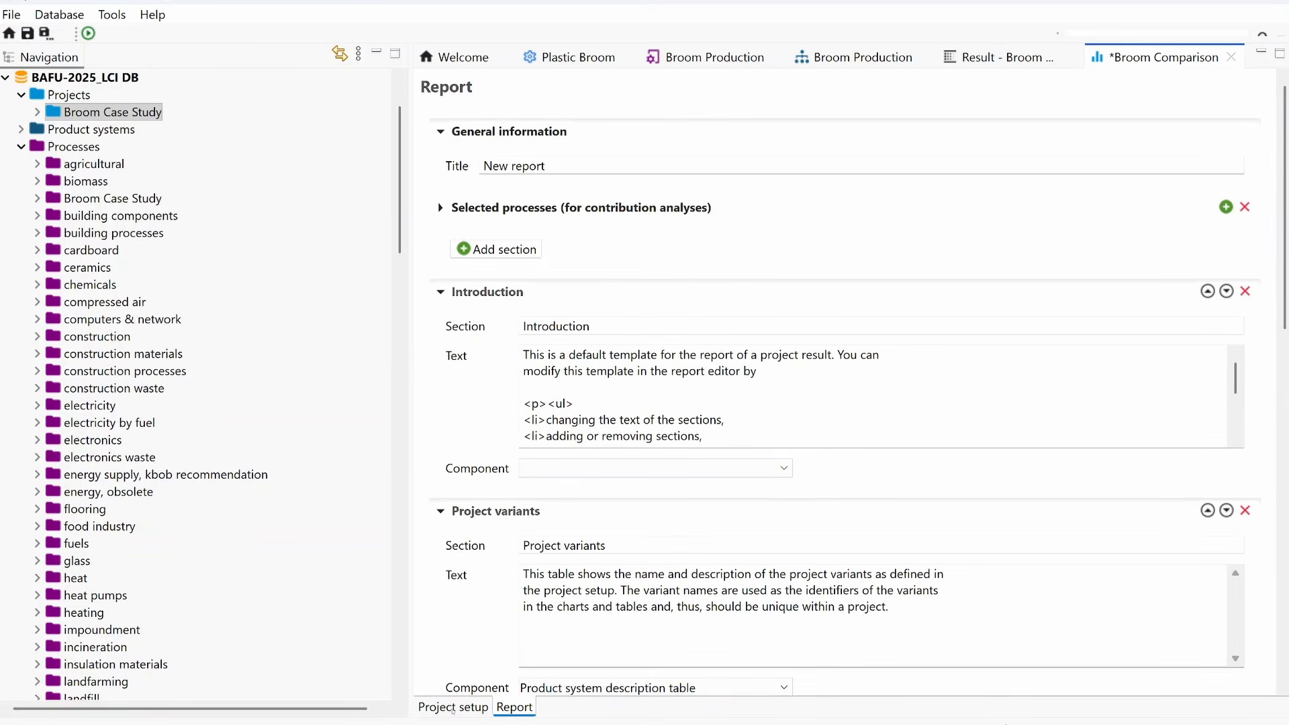
{"action": "left_click", "coordinate": [452, 707]}
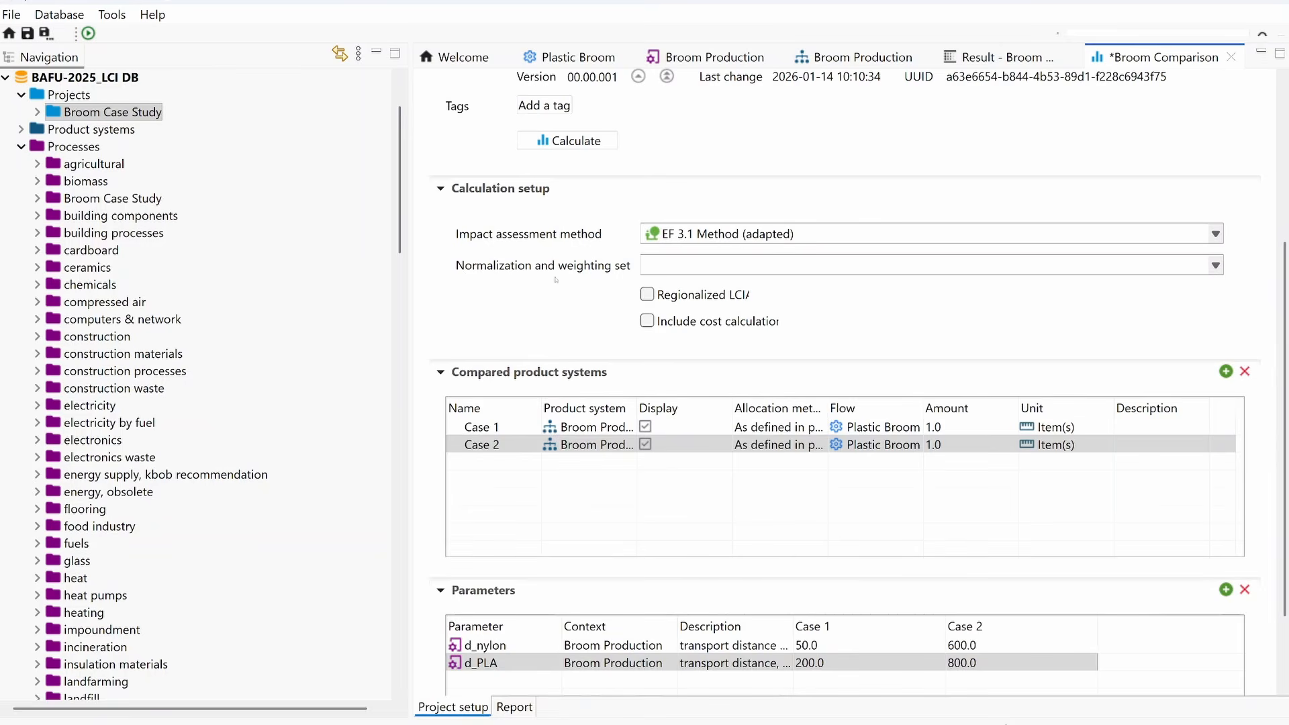
{"action": "scroll", "coordinate": [556, 279], "scroll_direction": "up", "scroll_amount": 3}
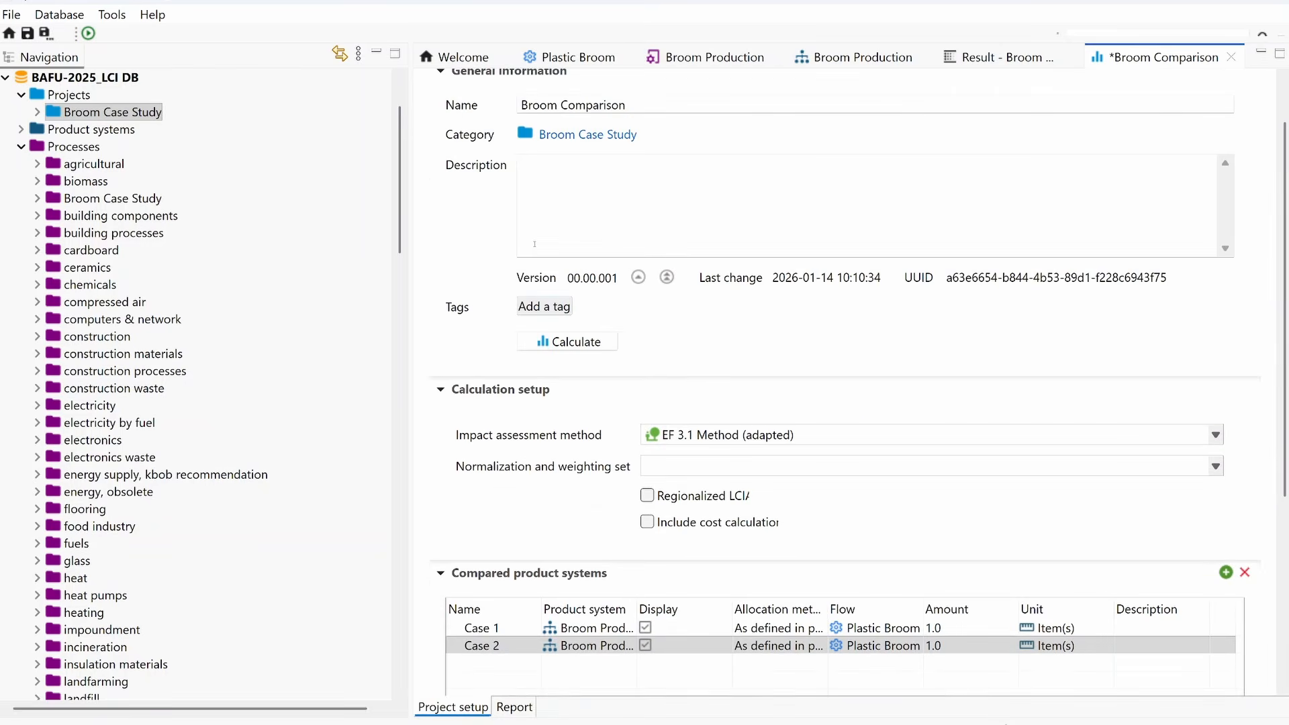
{"action": "left_click", "coordinate": [570, 342]}
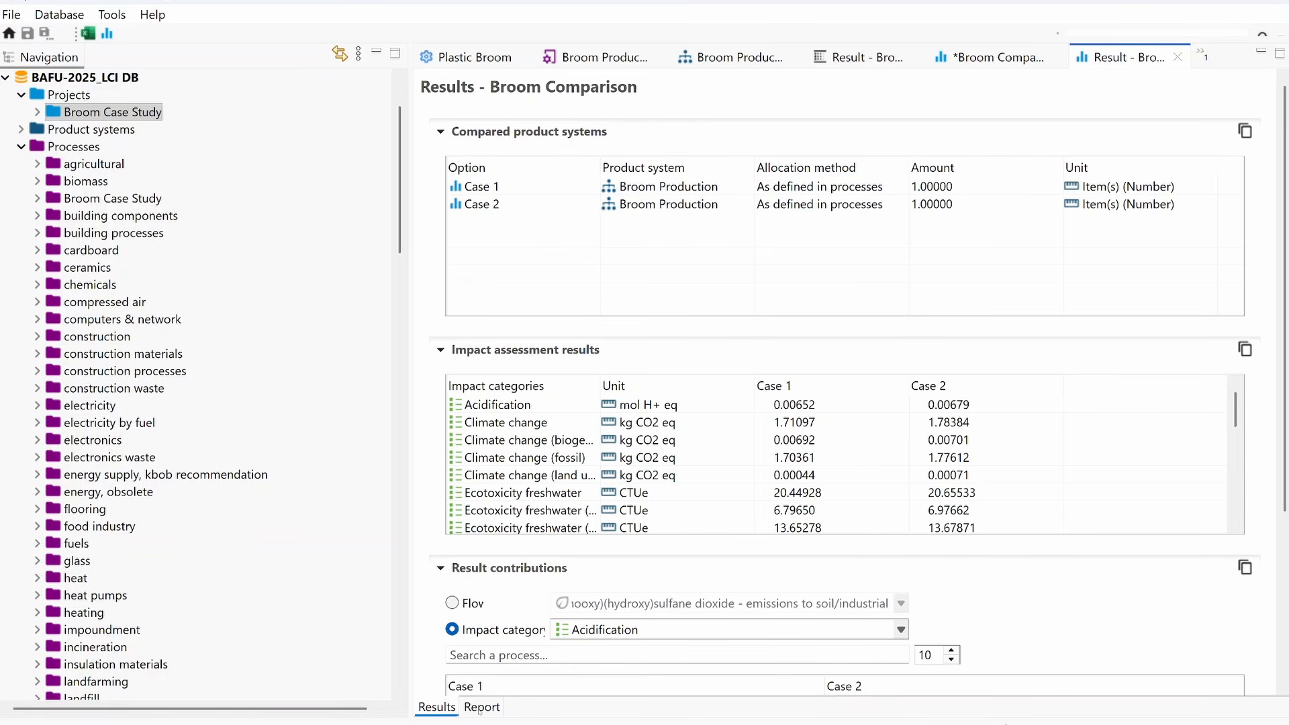
Step: Show Climate change in the result report's single-indicator chart and inspect the values of Case 1 and Case 2
{"action": "left_click", "coordinate": [481, 708]}
{"action": "scroll", "coordinate": [1049, 290], "scroll_direction": "down", "scroll_amount": 3}
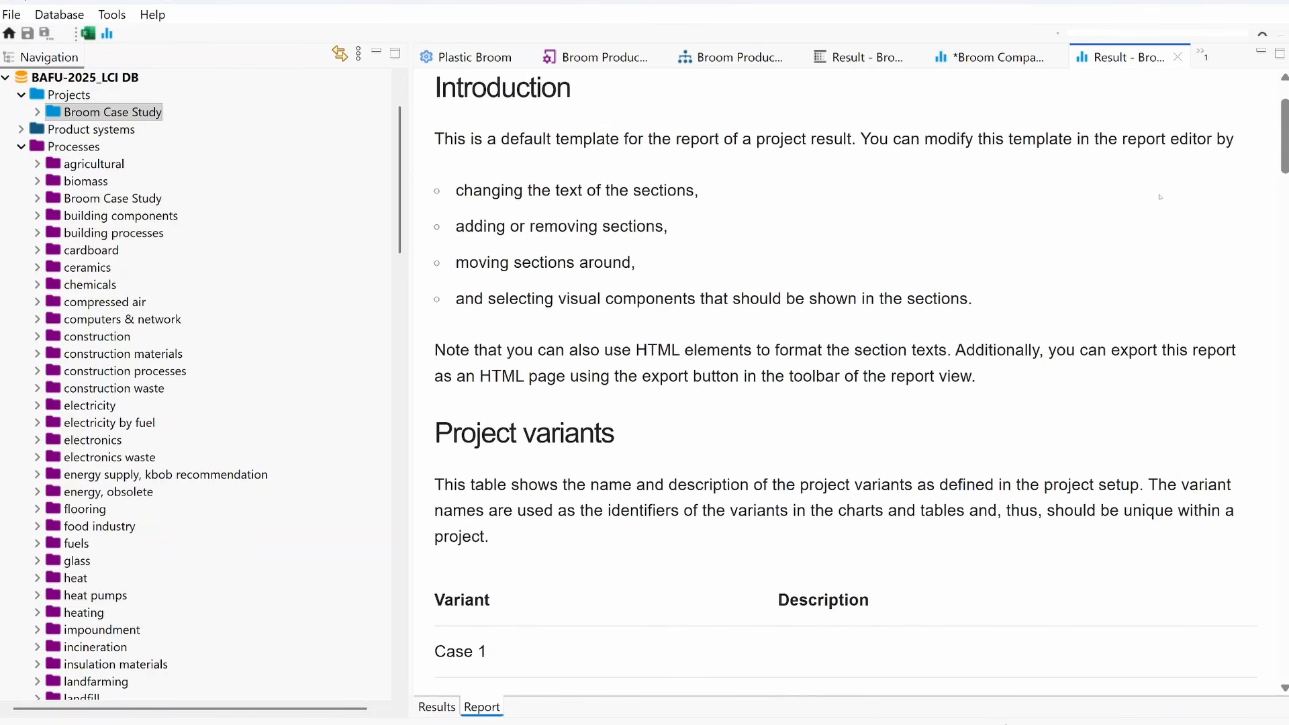
{"action": "left_click_drag", "start_coordinate": [1283, 122], "coordinate": [1274, 264]}
{"action": "left_click_drag", "start_coordinate": [1257, 332], "coordinate": [1227, 566]}
{"action": "left_click", "coordinate": [719, 177]}
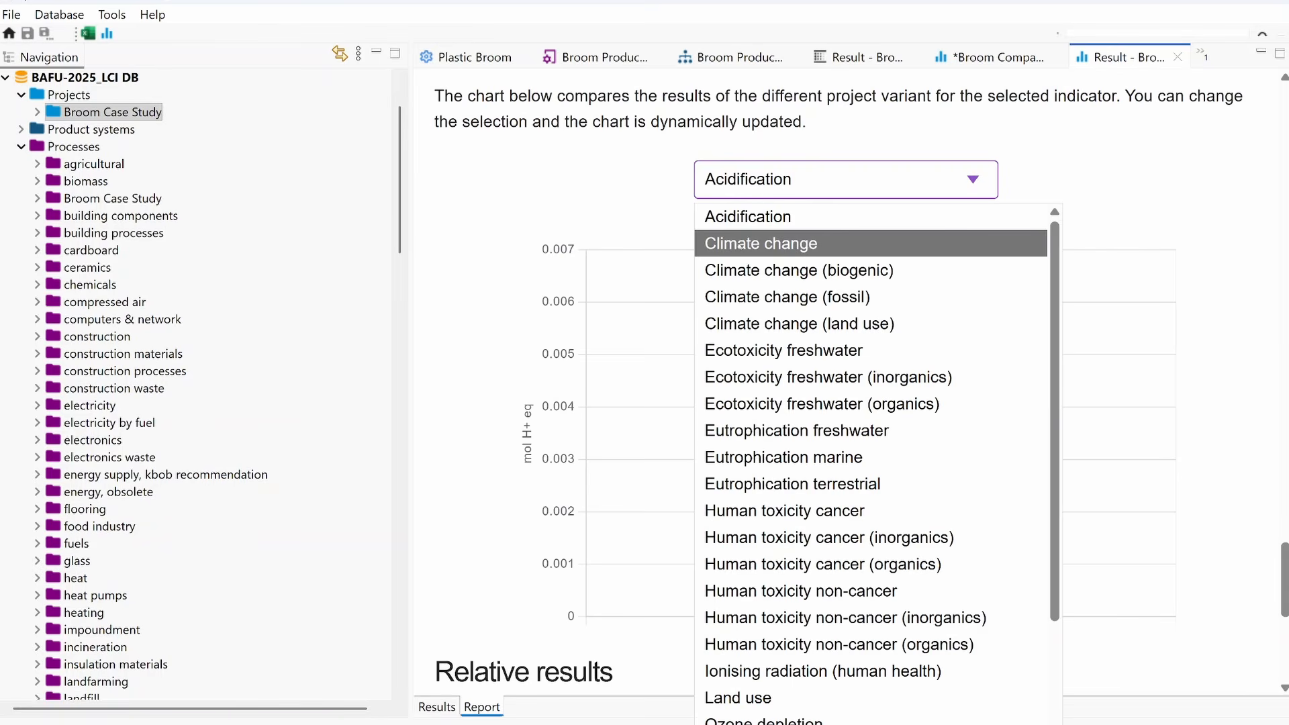
{"action": "left_click", "coordinate": [740, 245]}
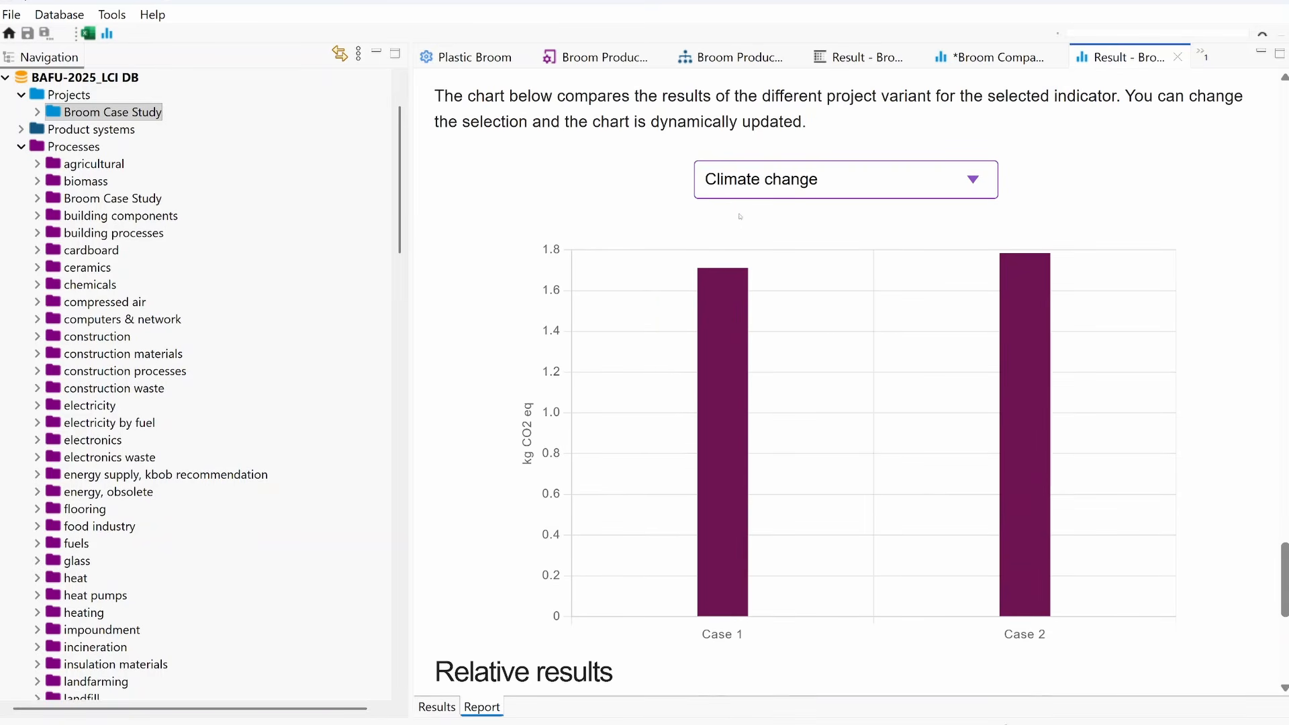
{"action": "mouse_move", "coordinate": [728, 317]}
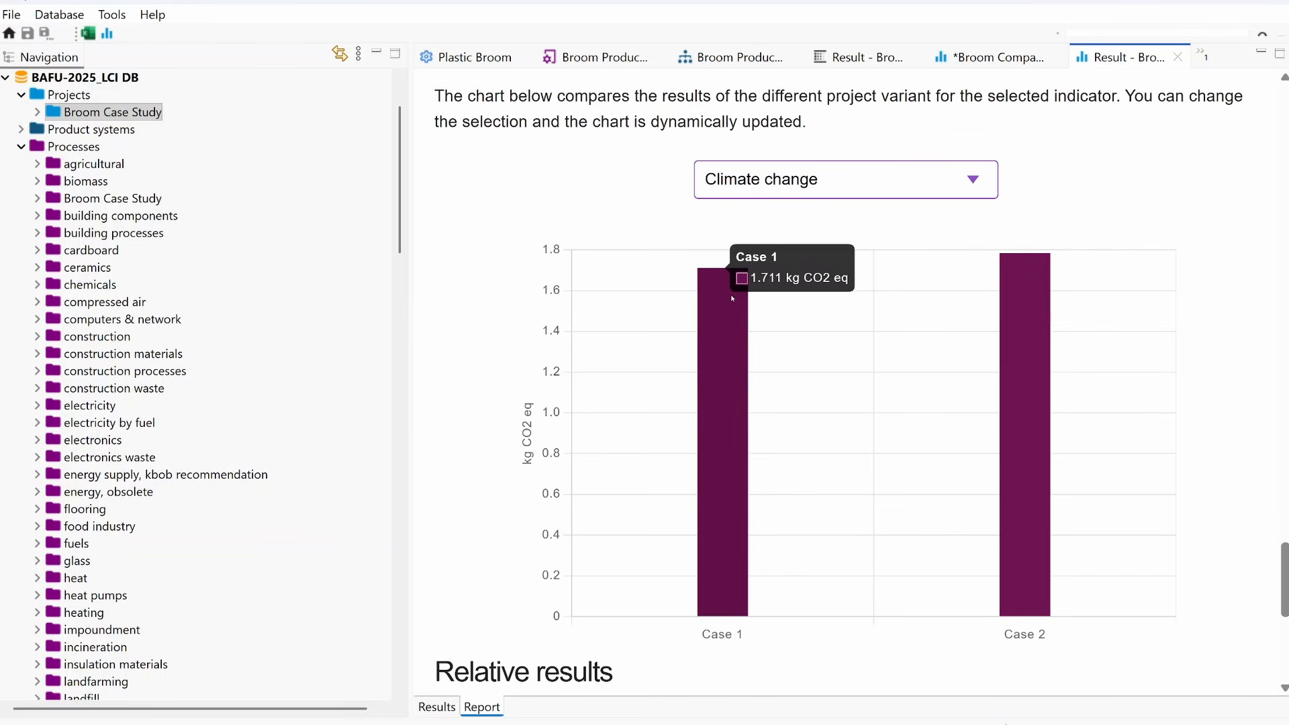
{"action": "mouse_move", "coordinate": [1044, 350]}
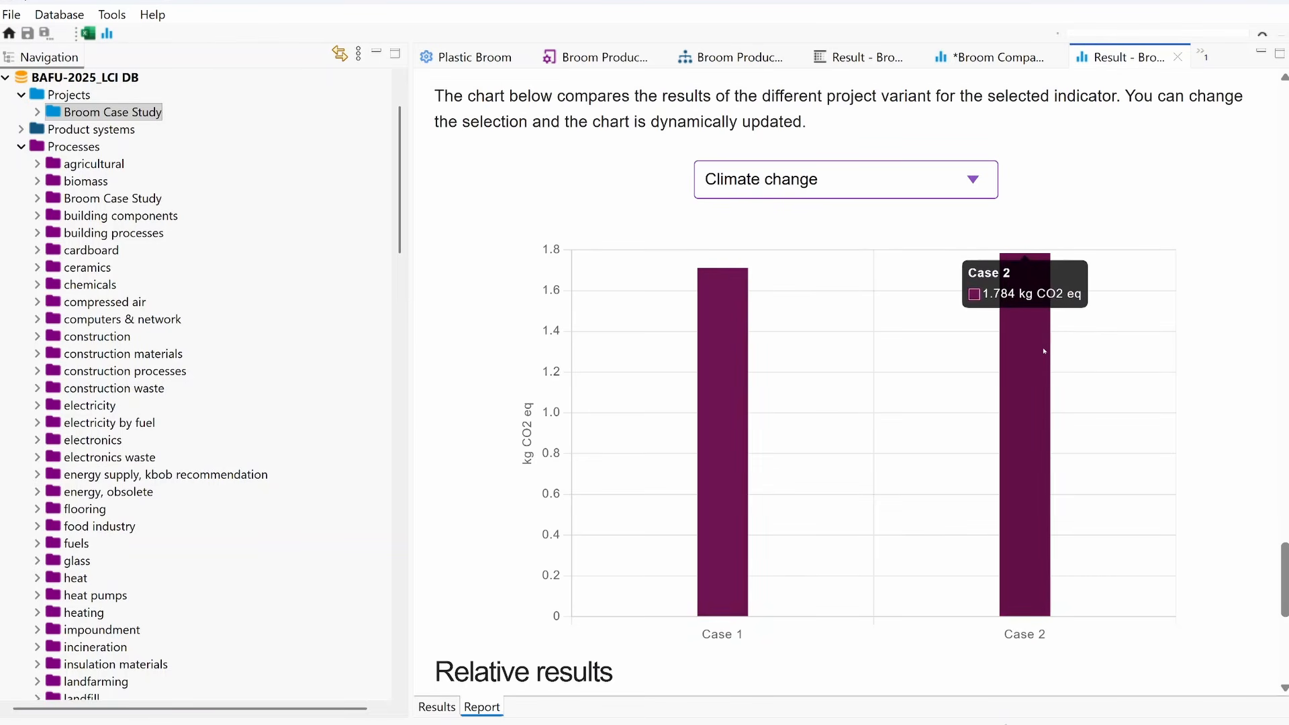